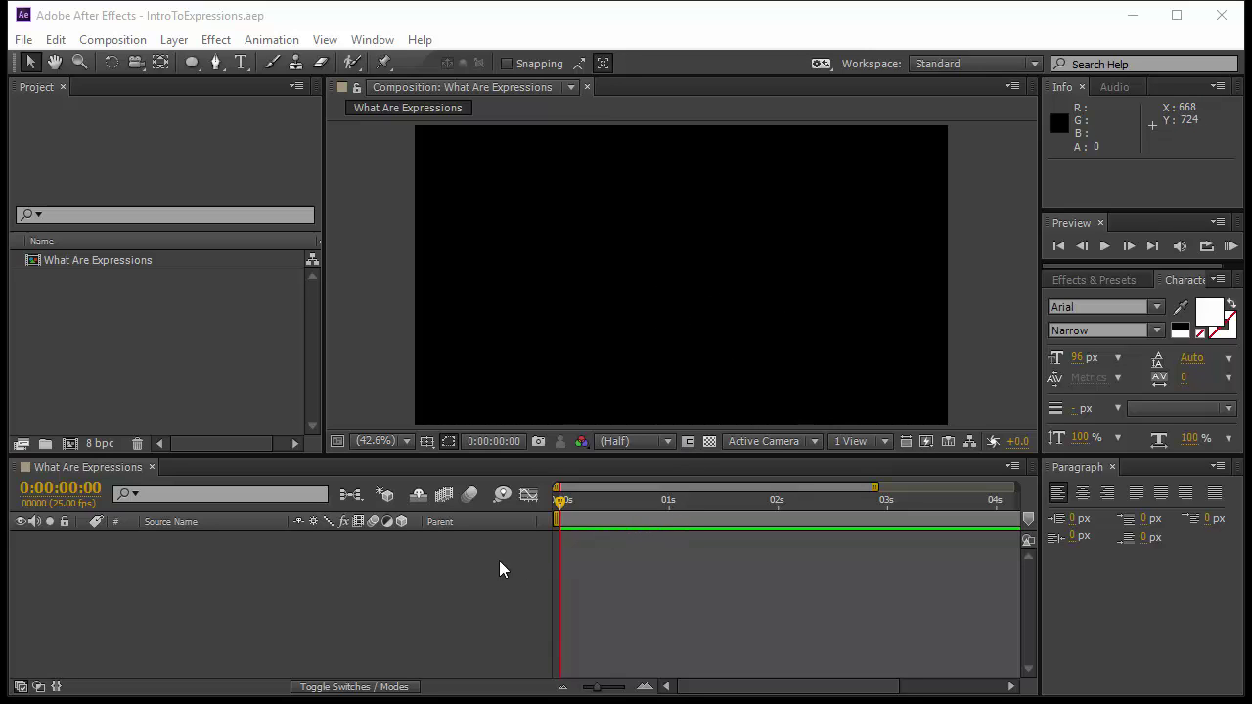
Draw a white square near the top centre of the What Are Expressions composition.
left_click(157, 264)
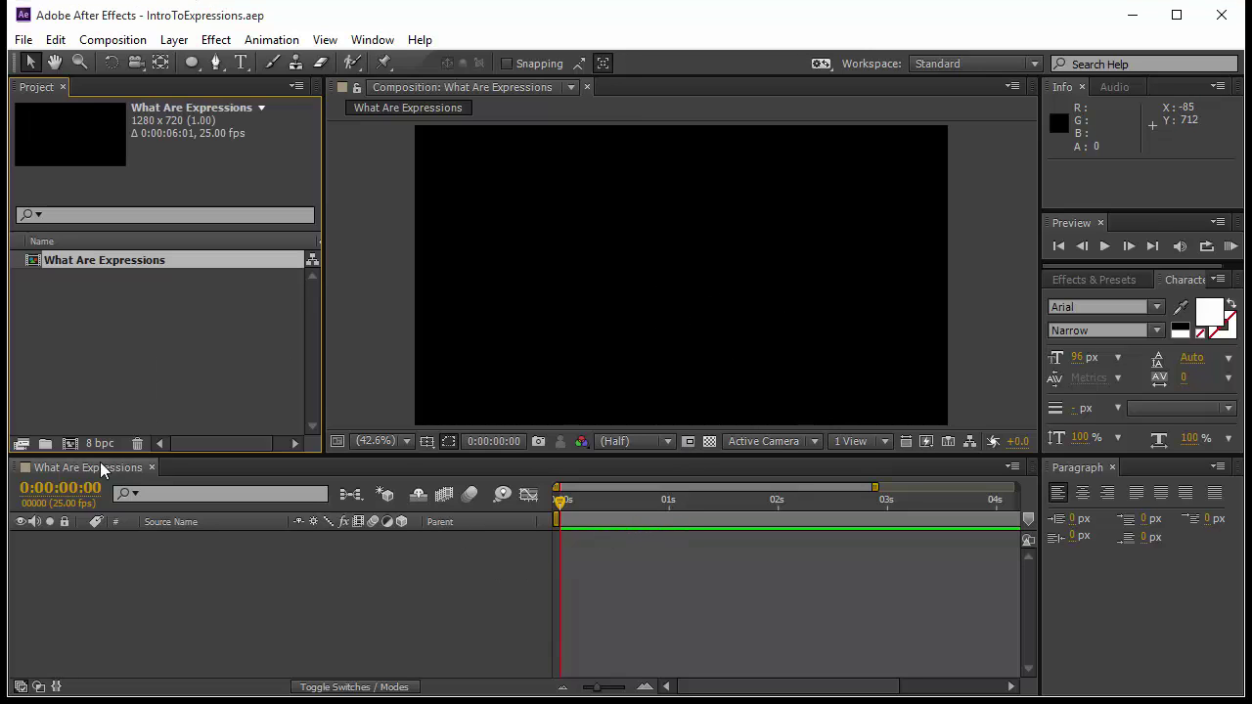
left_click(250, 617)
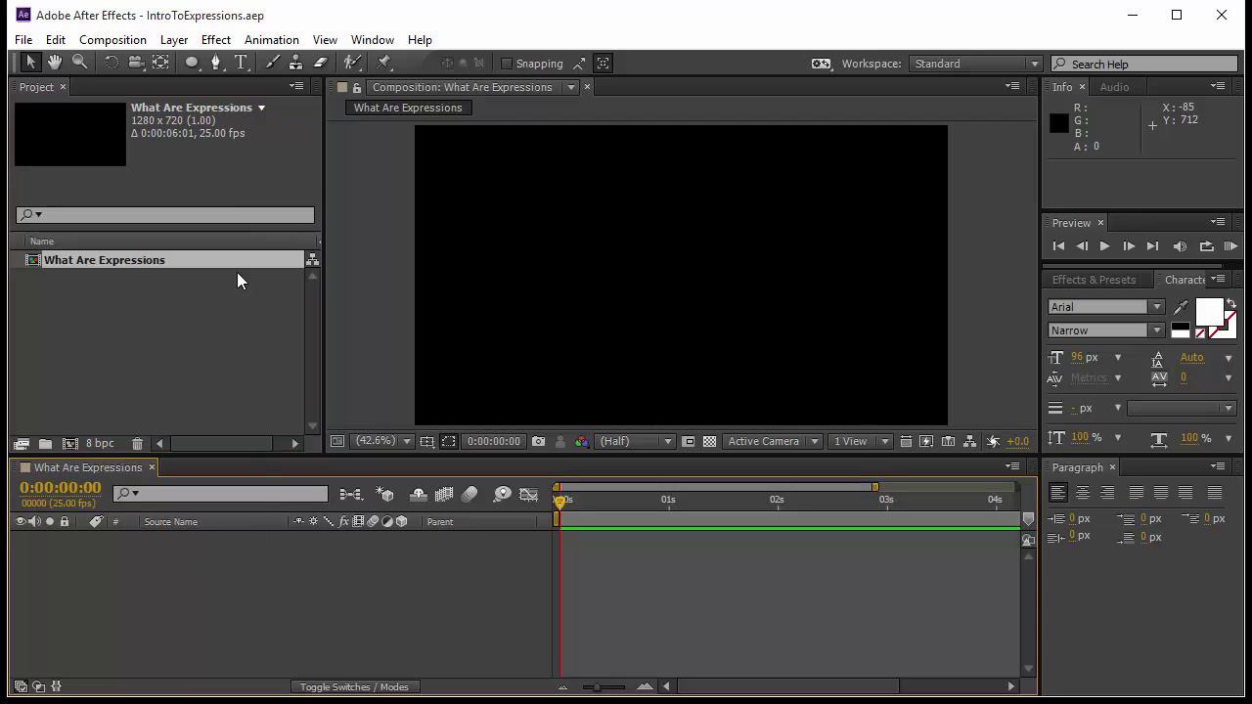
left_click_drag(191, 62, 259, 60)
left_click_drag(632, 158, 692, 211)
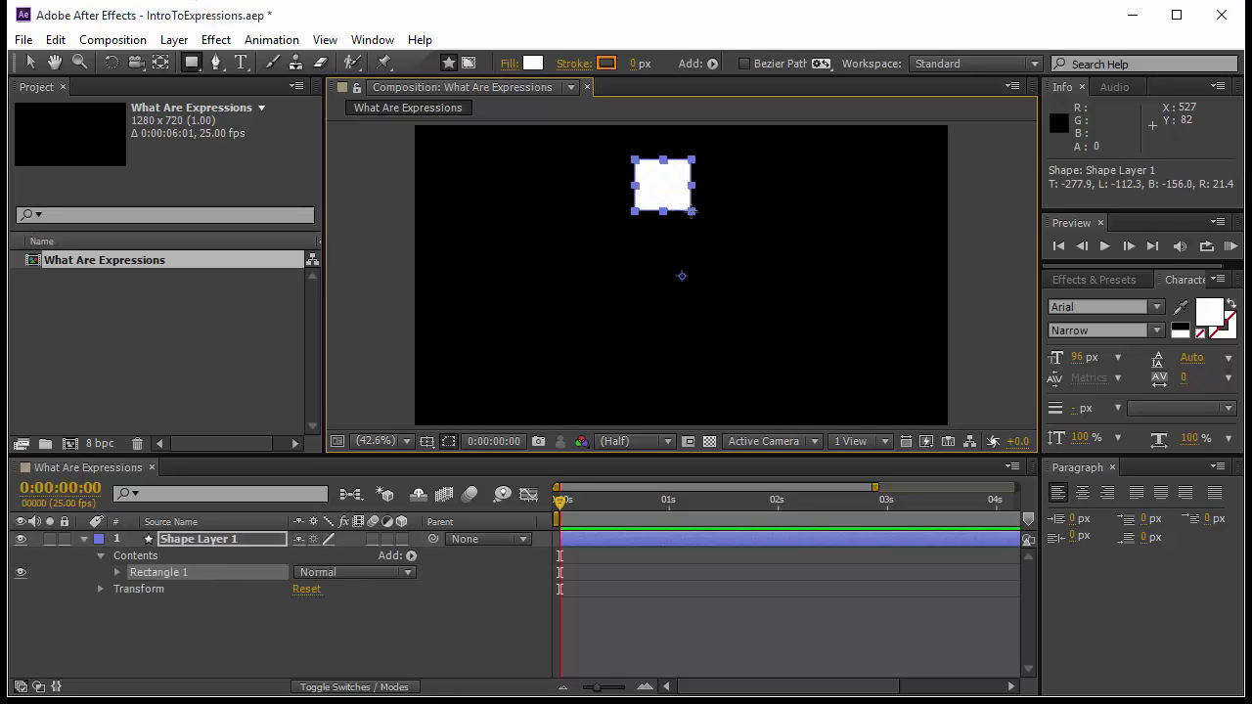
Centre the square's anchor point on it using Pan Behind with snapping enabled.
double_click(161, 61)
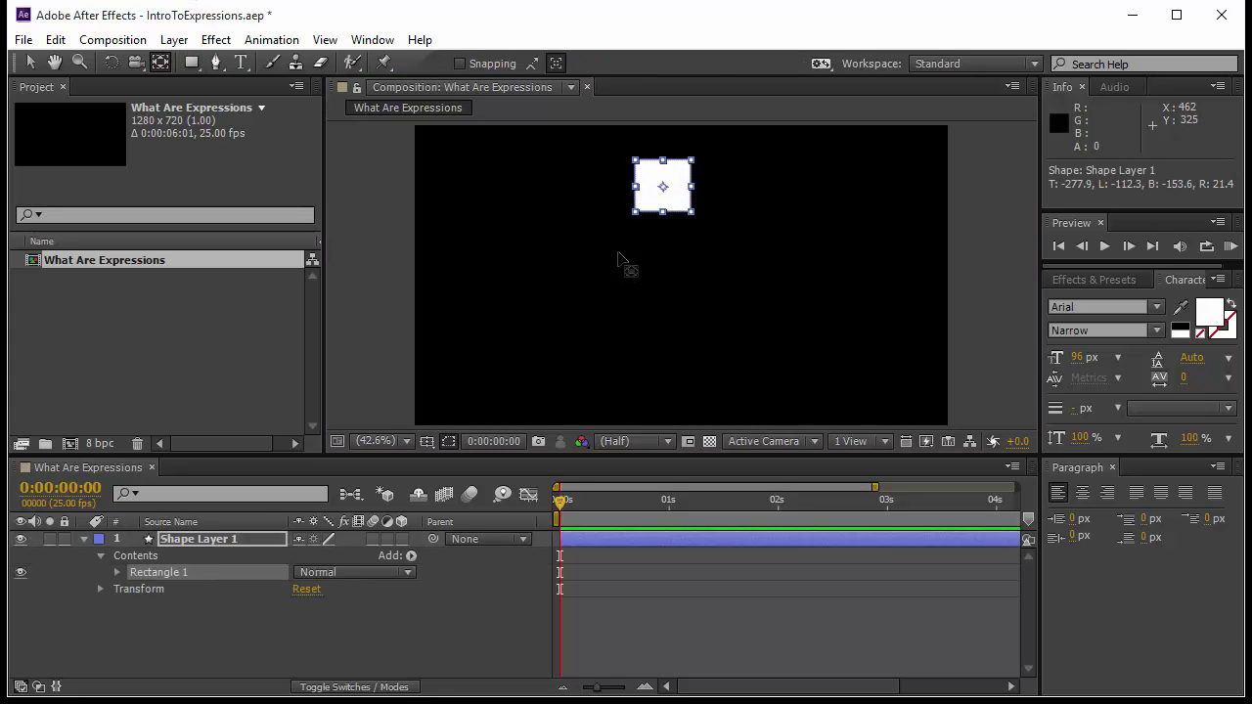
left_click(239, 539)
left_click_drag(682, 277, 665, 202)
left_click(459, 62)
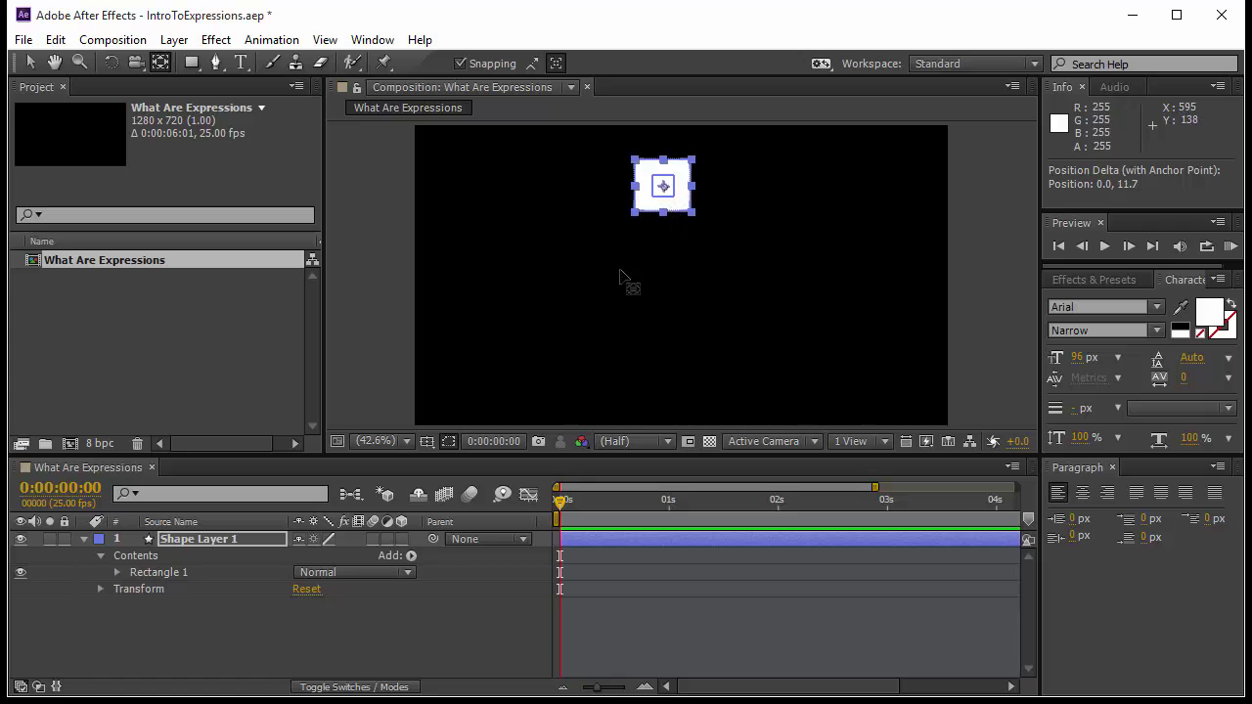
left_click(393, 626)
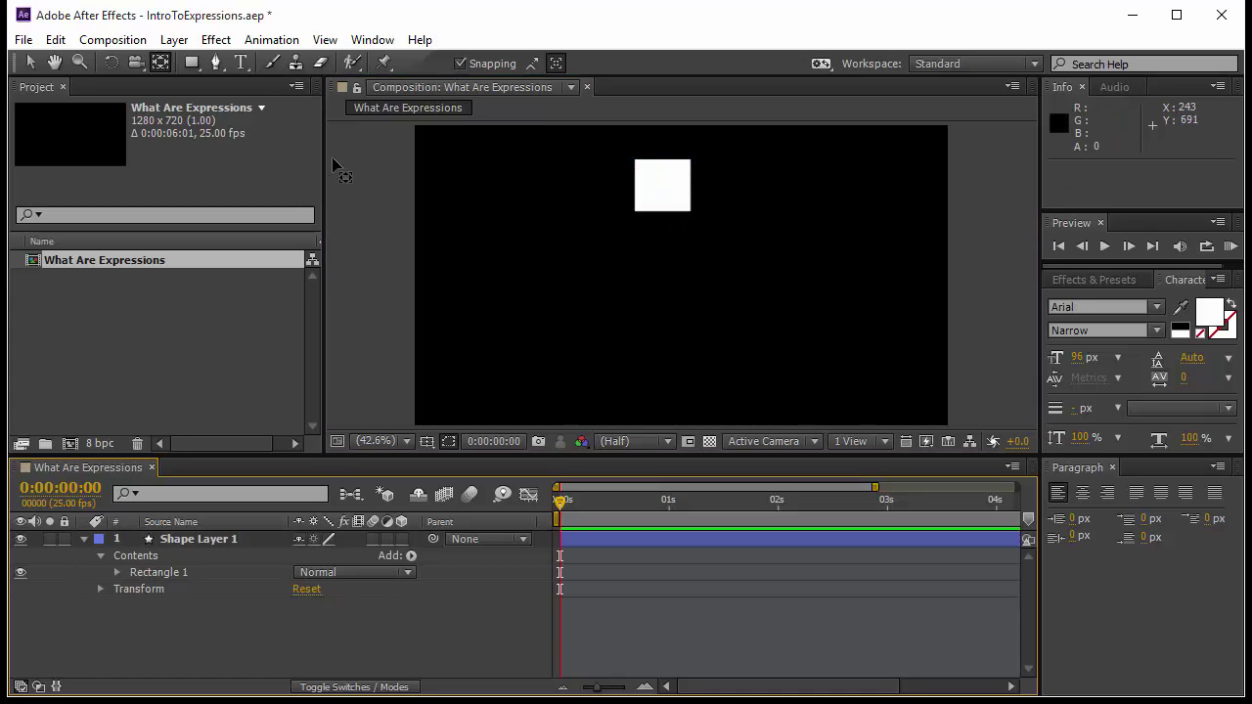
left_click(192, 62)
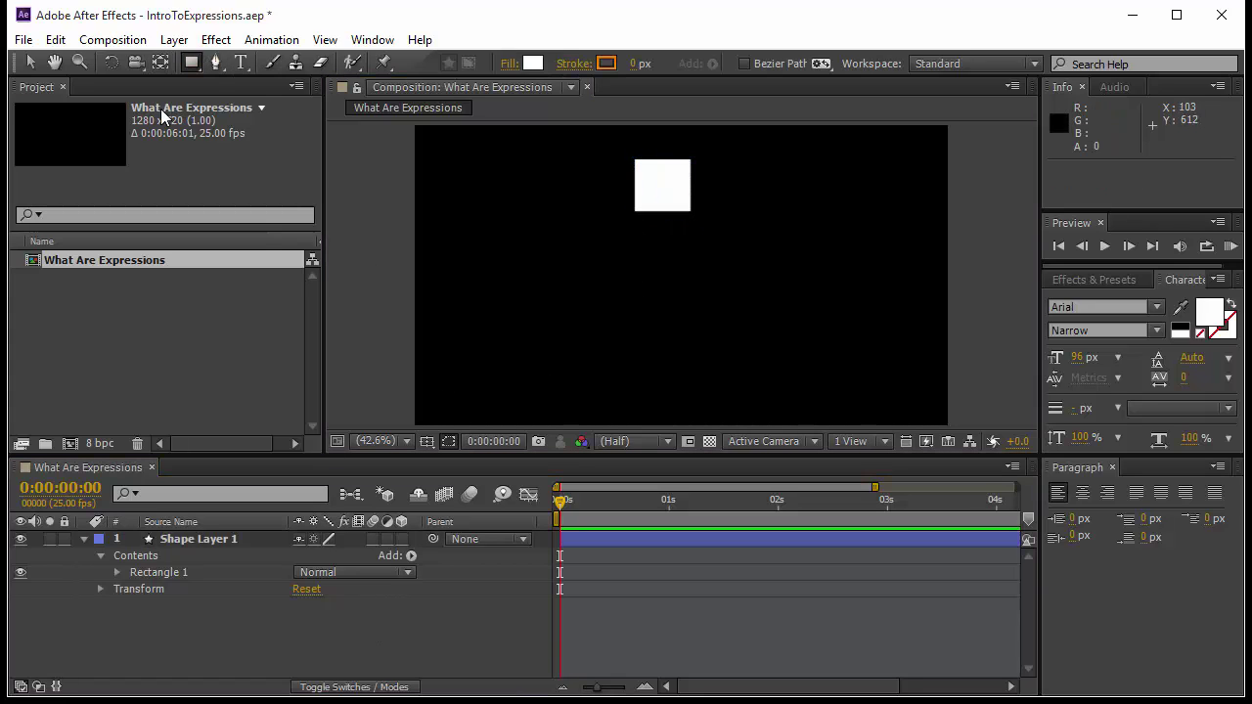
left_click(192, 61)
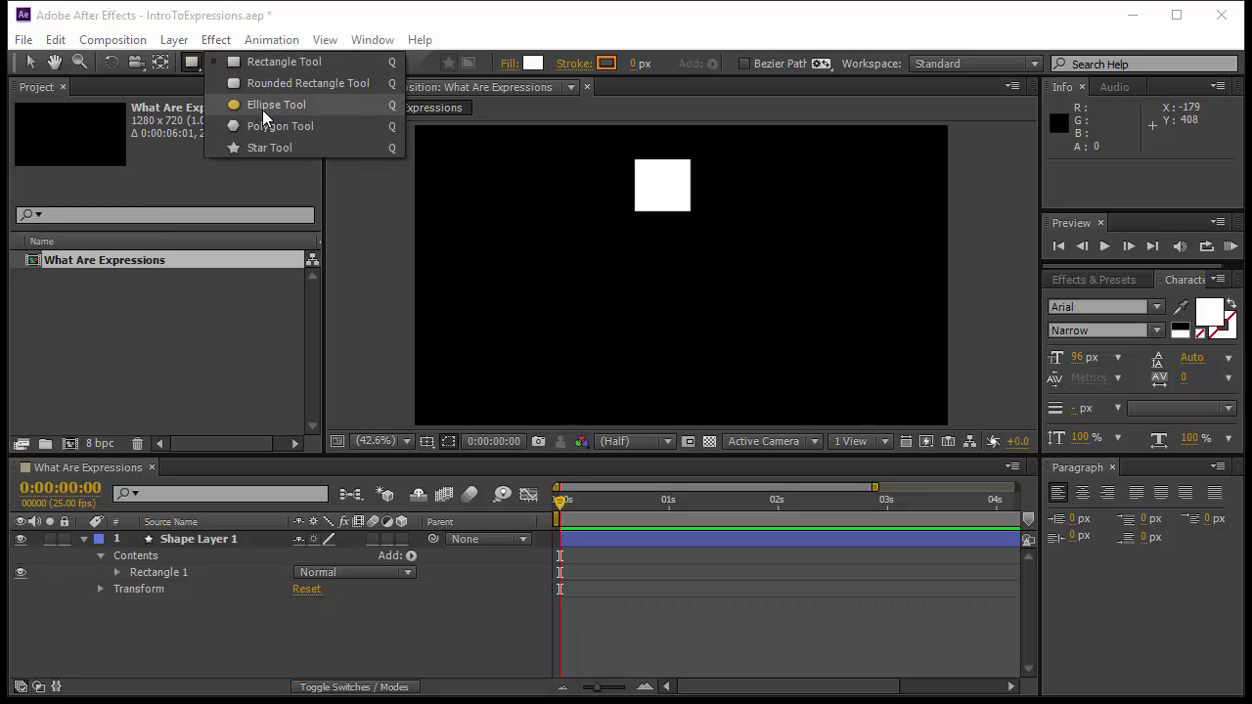
Draw a small white circle in the composition's lower left with the Ellipse Tool.
left_click(262, 104)
left_click(459, 383)
left_click_drag(458, 384, 485, 409)
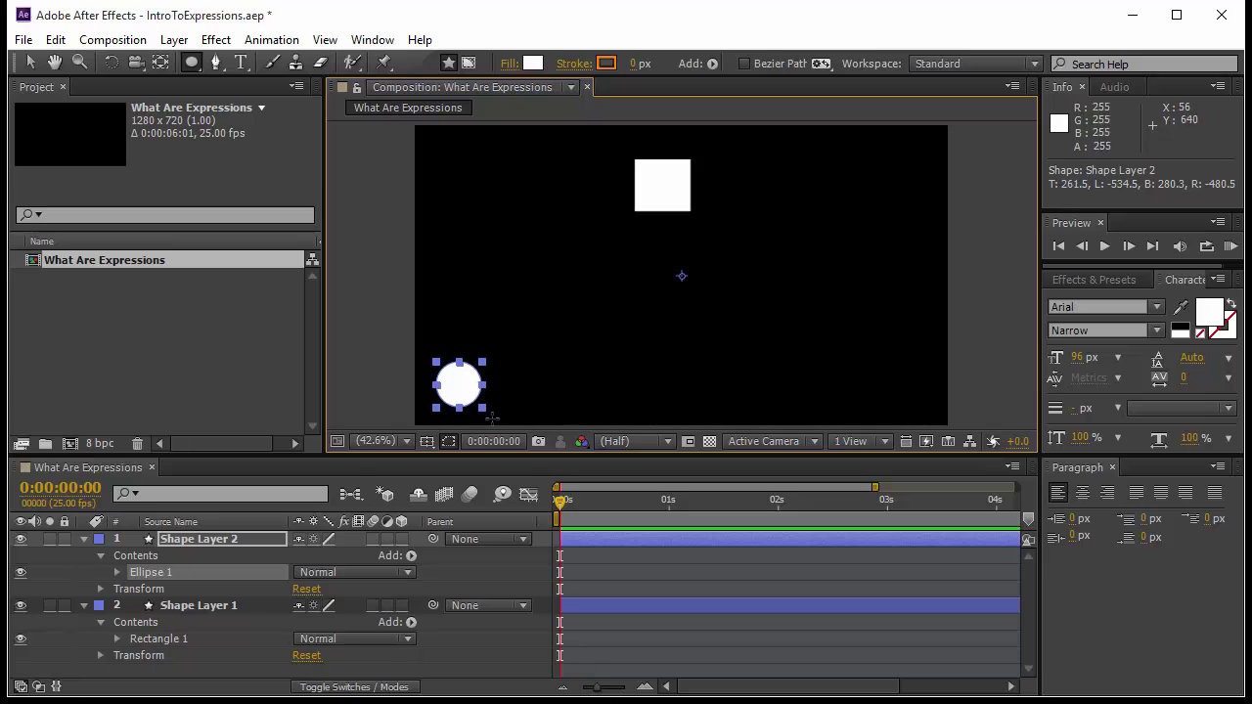
Rename the circle's layer to Circle and the square's layer to Rectangle.
left_click(207, 541)
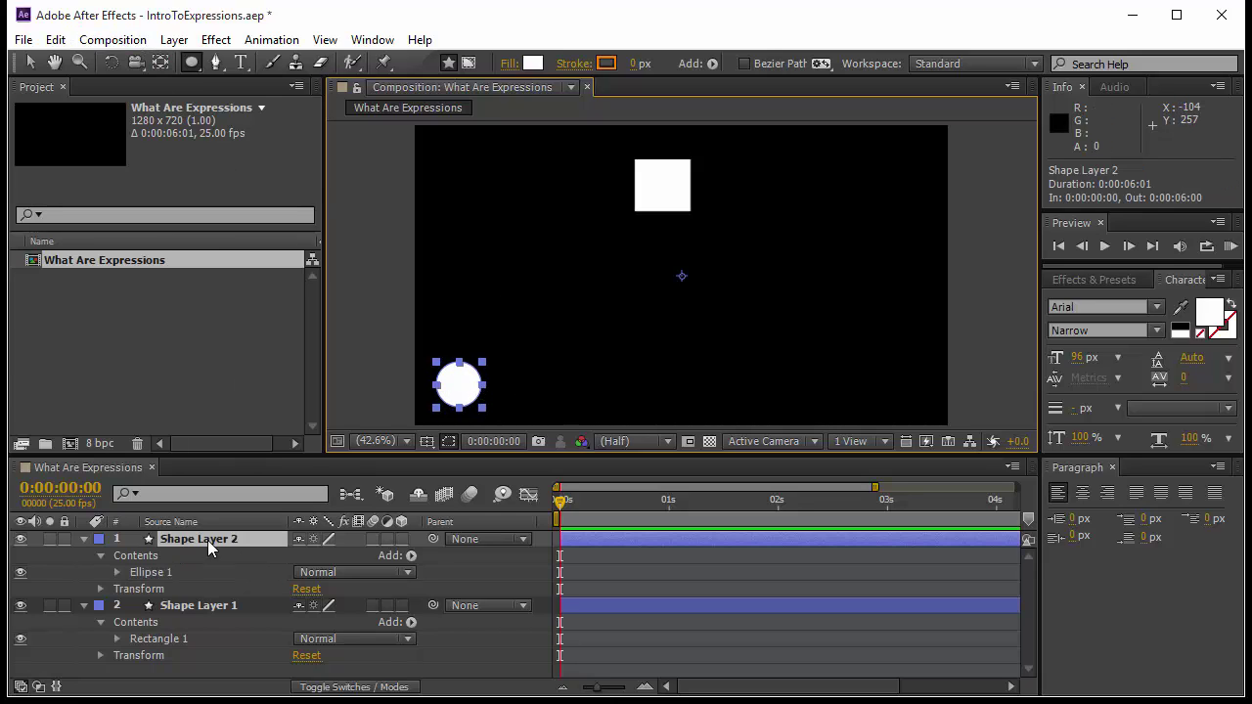
key("Return")
type("Cirx")
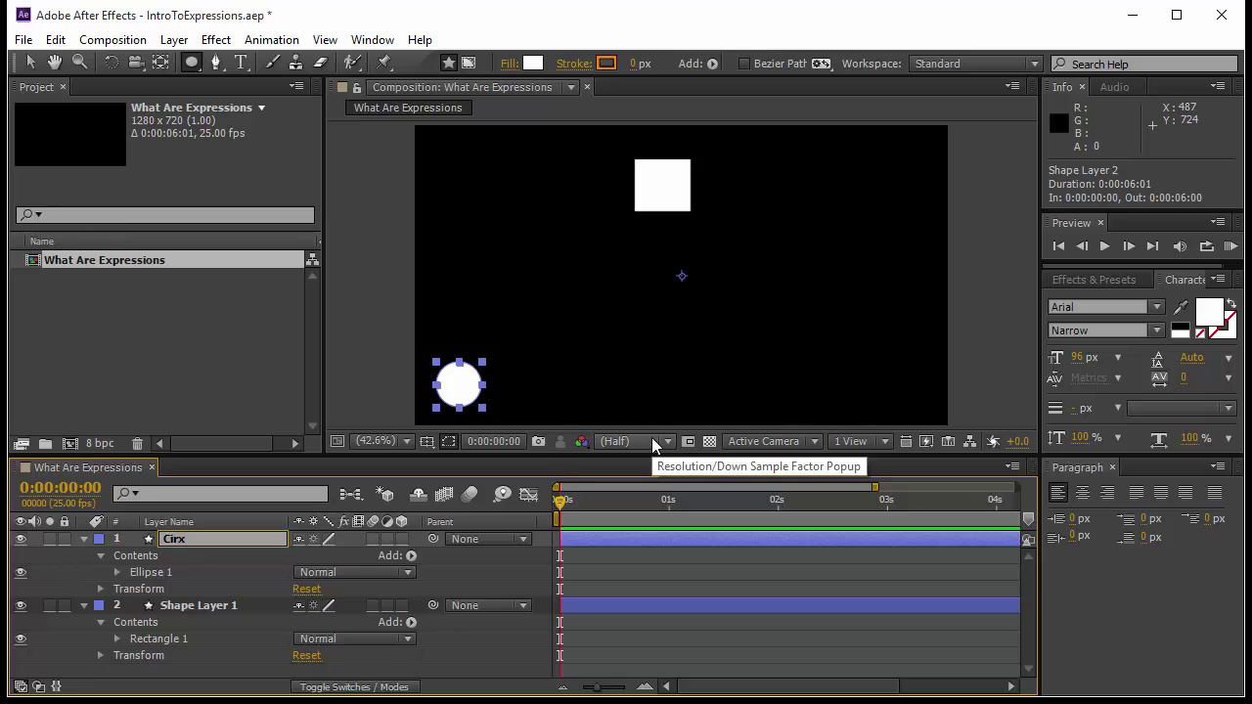
key("BackSpace")
type("cle")
key("Return")
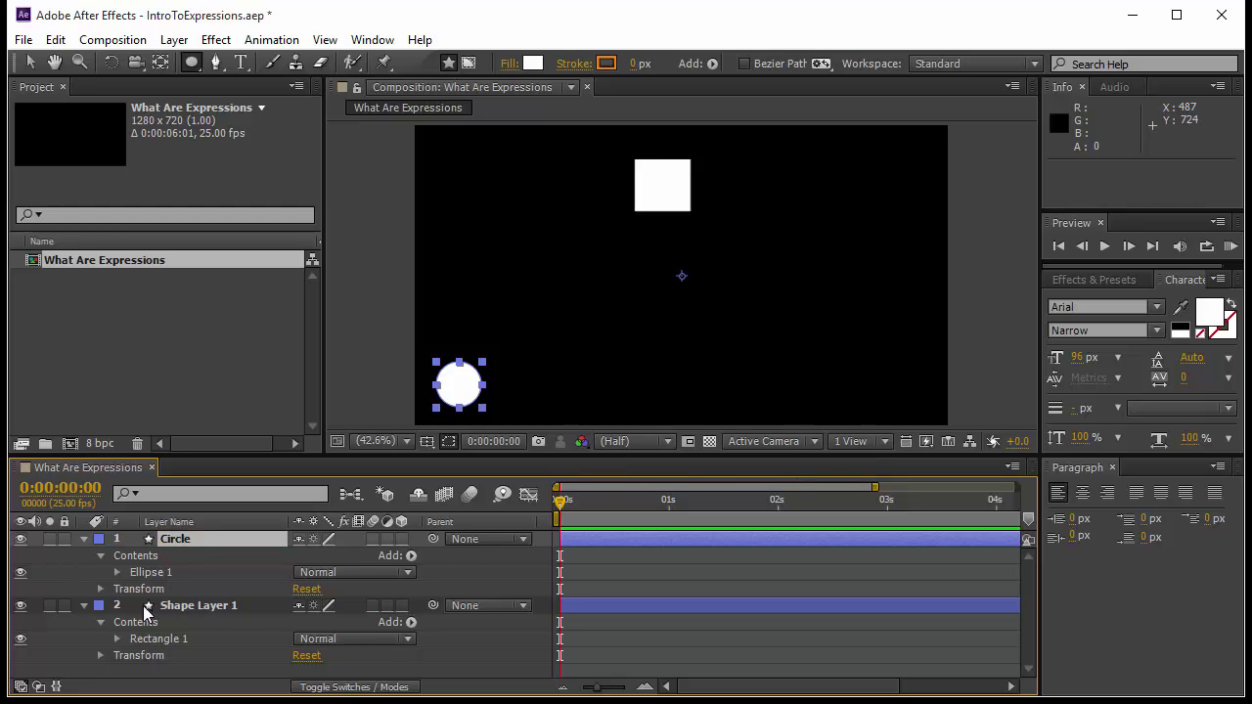
left_click(223, 606)
key("Return")
type("Rectangle")
key("Return")
key("v")
left_click(484, 387)
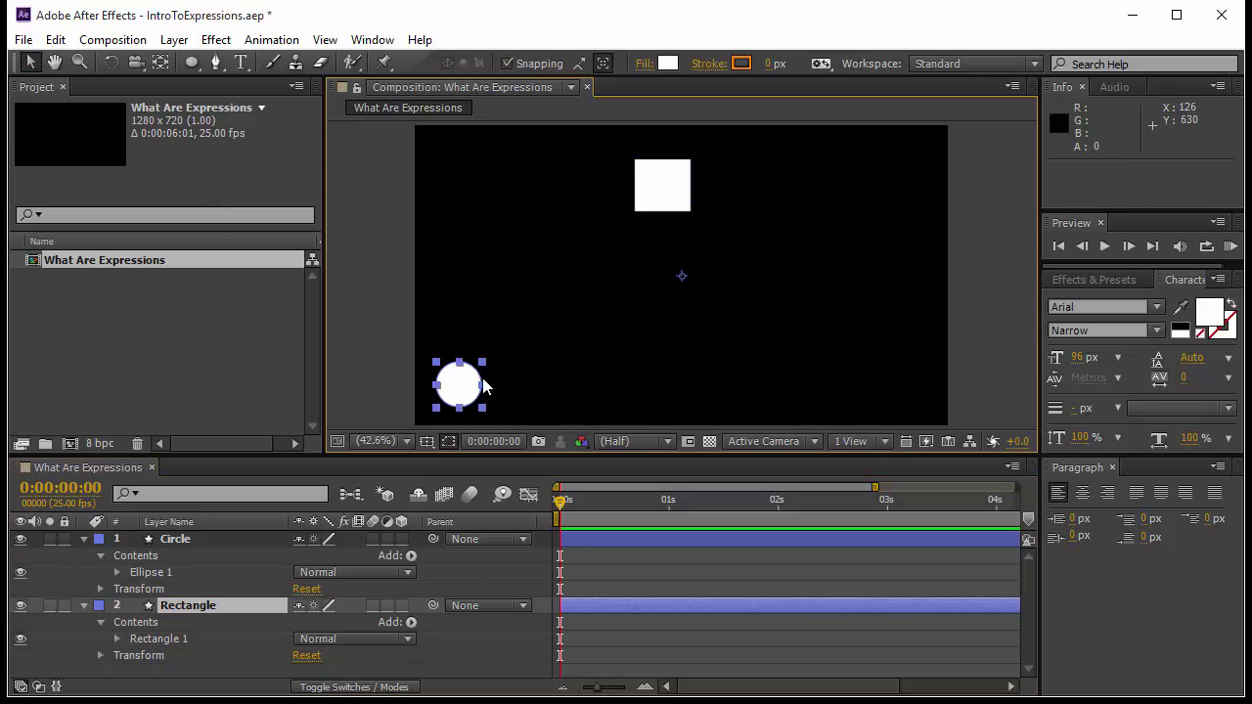
Centre the Circle's anchor point on the circle and collapse both layers' properties.
left_click(161, 63)
left_click_drag(681, 281, 466, 392)
left_click(482, 671)
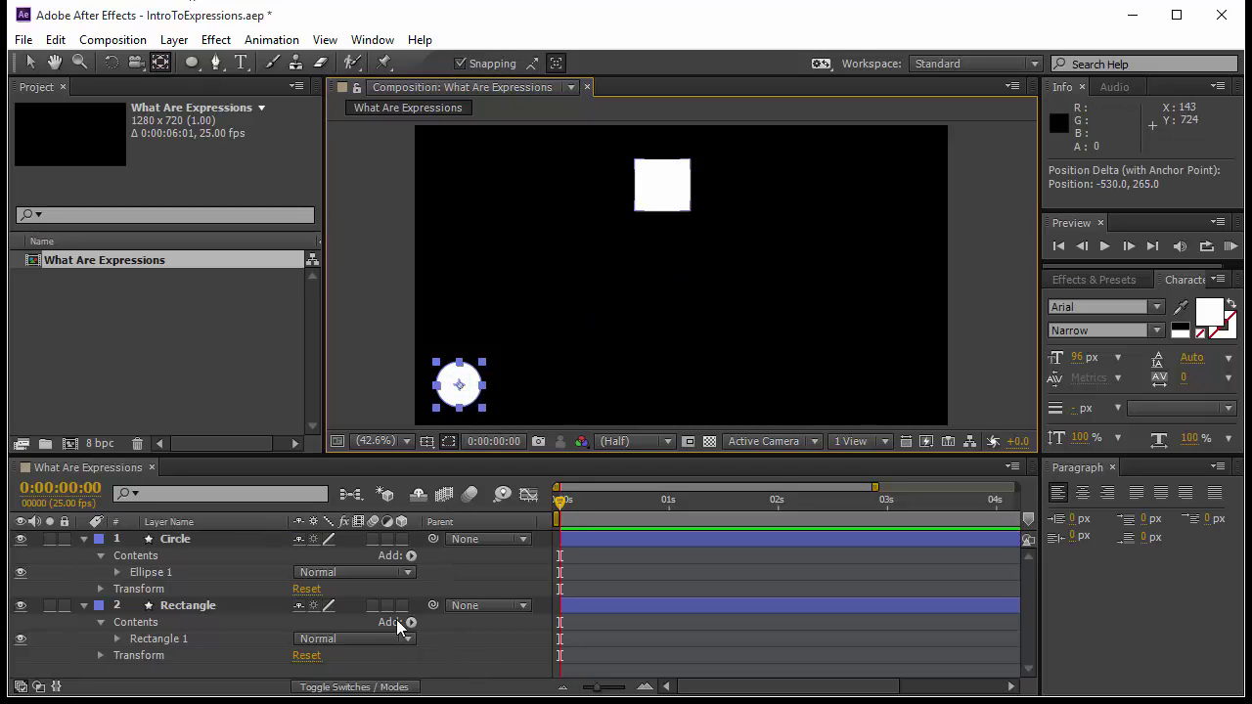
left_click(84, 539)
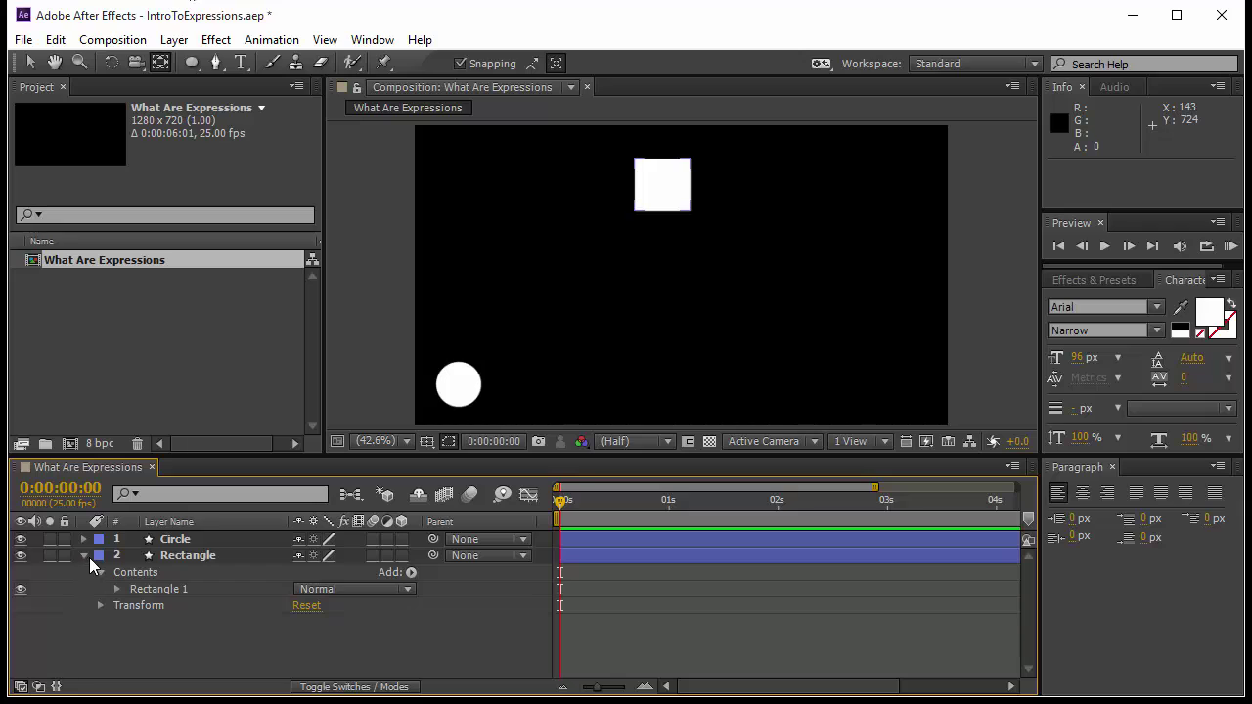
left_click(84, 555)
left_click(184, 540)
Keyframe the Circle's Position at 0 s and 2 s, ending at the lower right.
key("p")
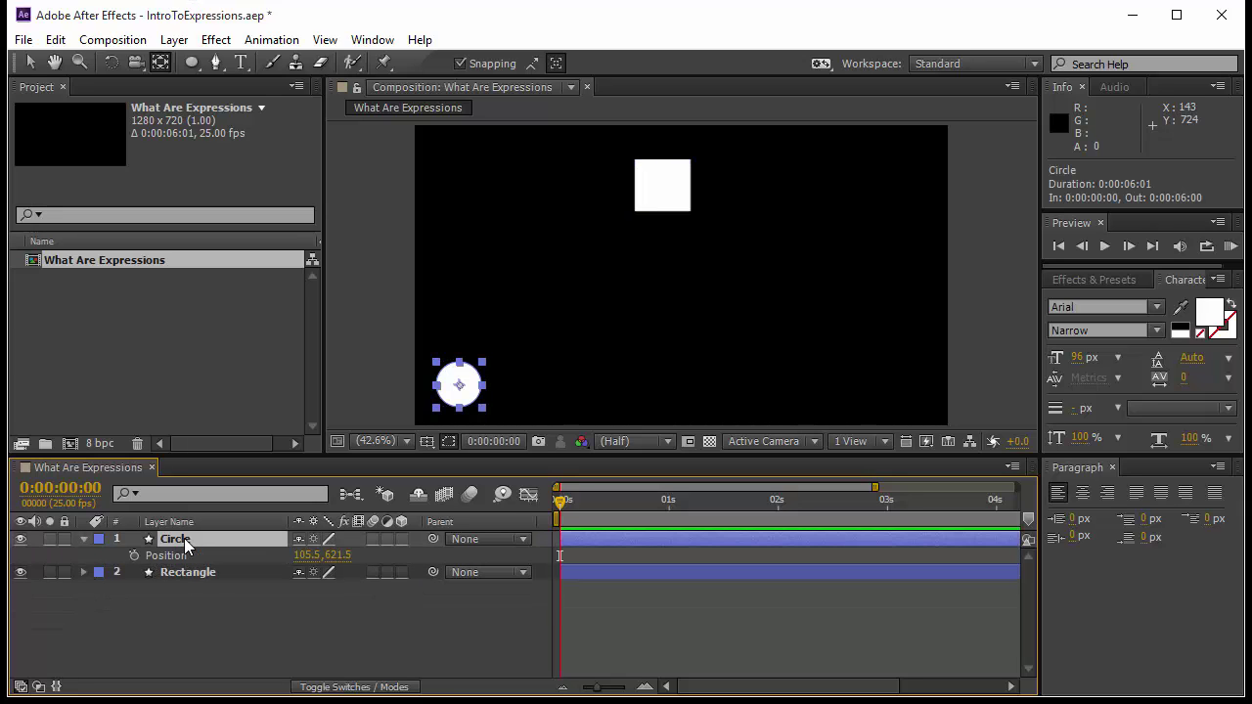
left_click(134, 556)
left_click_drag(748, 506, 778, 521)
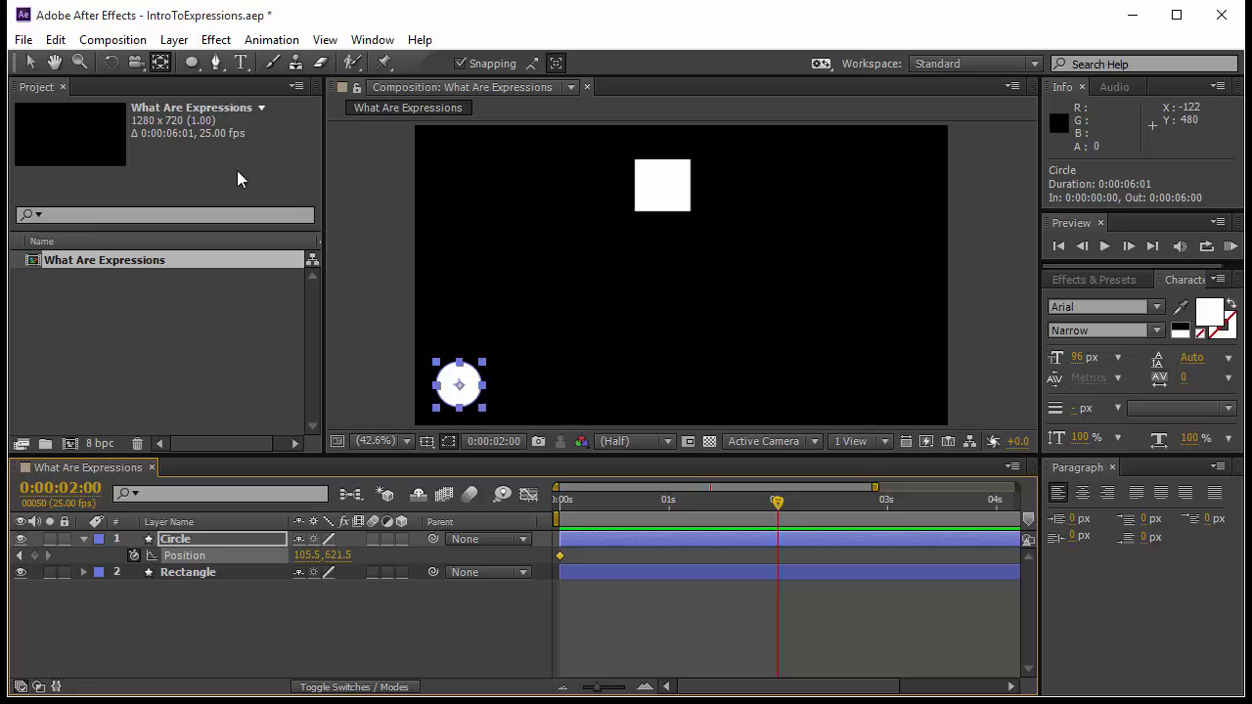
key("v")
left_click_drag(460, 383, 547, 383)
left_click_drag(662, 380, 900, 383)
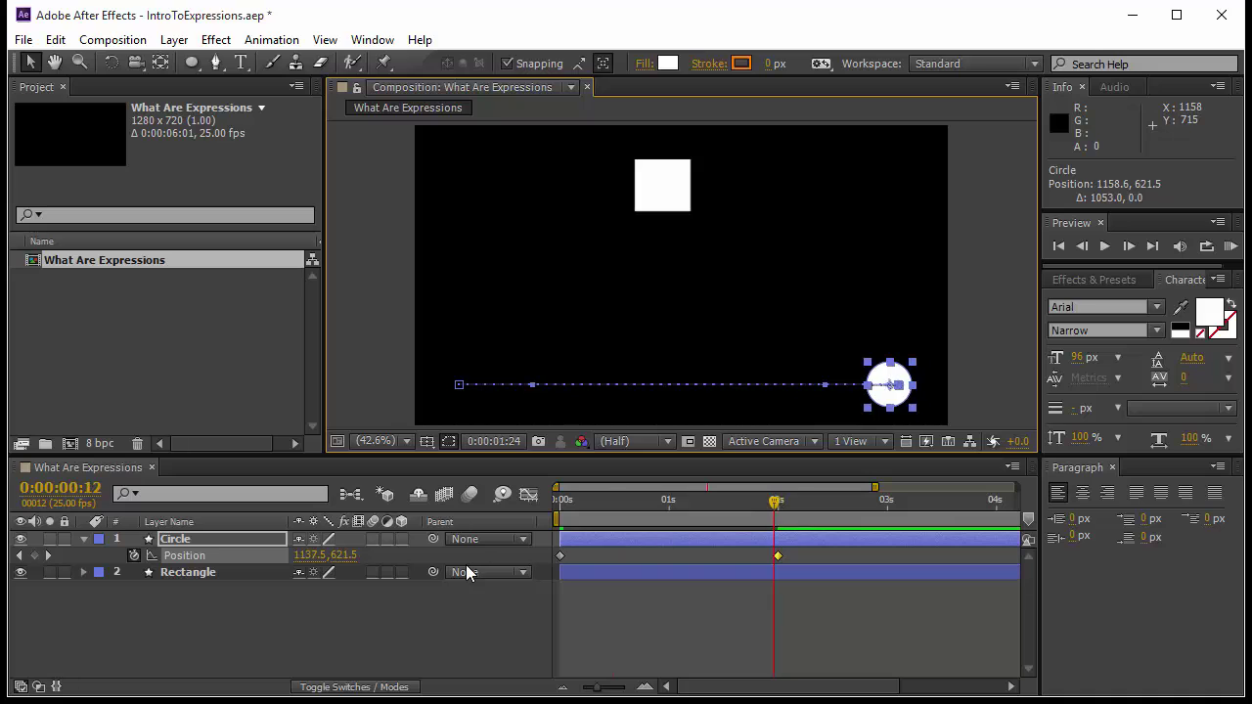
Preview the circle's slide from the start, then select the Rectangle layer.
key("Home")
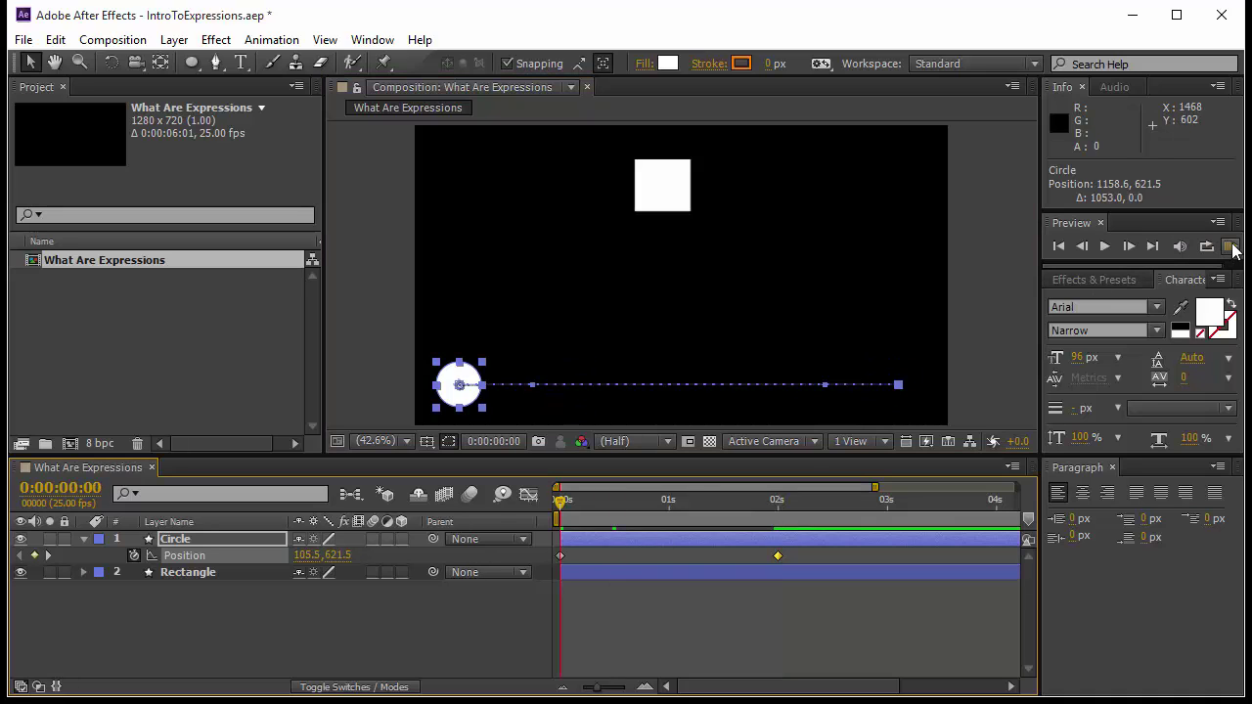
left_click(1231, 247)
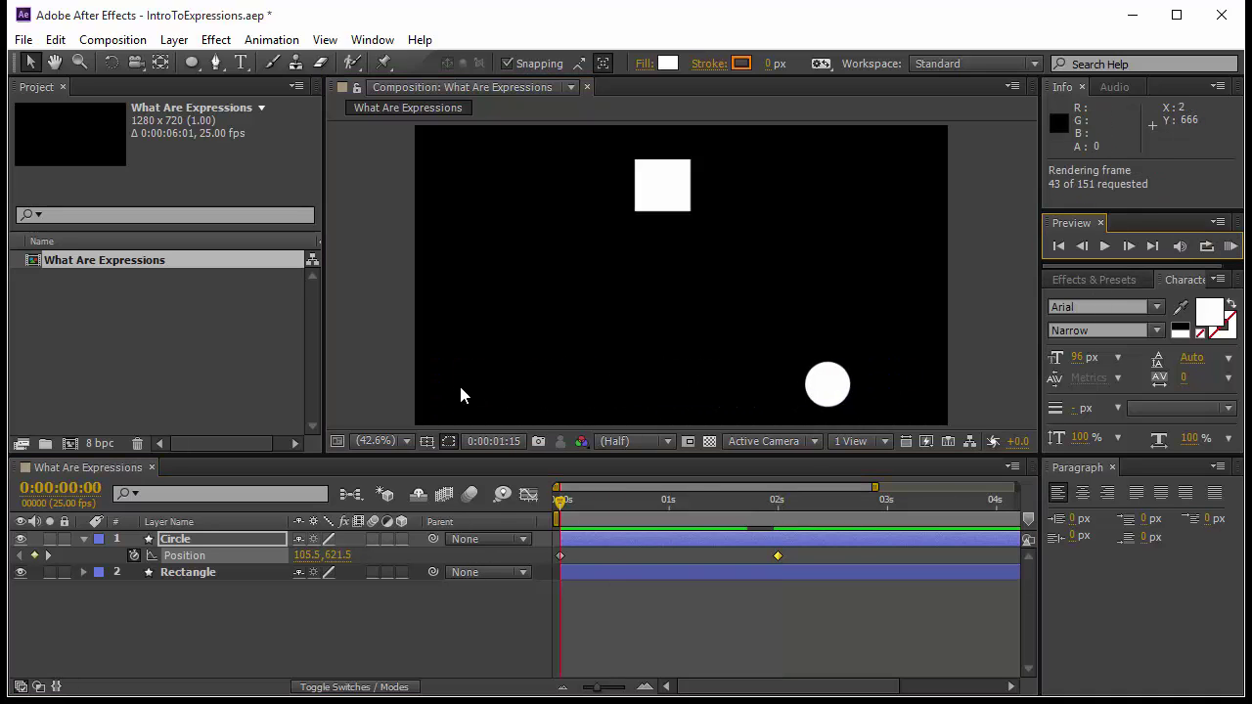
left_click(716, 612)
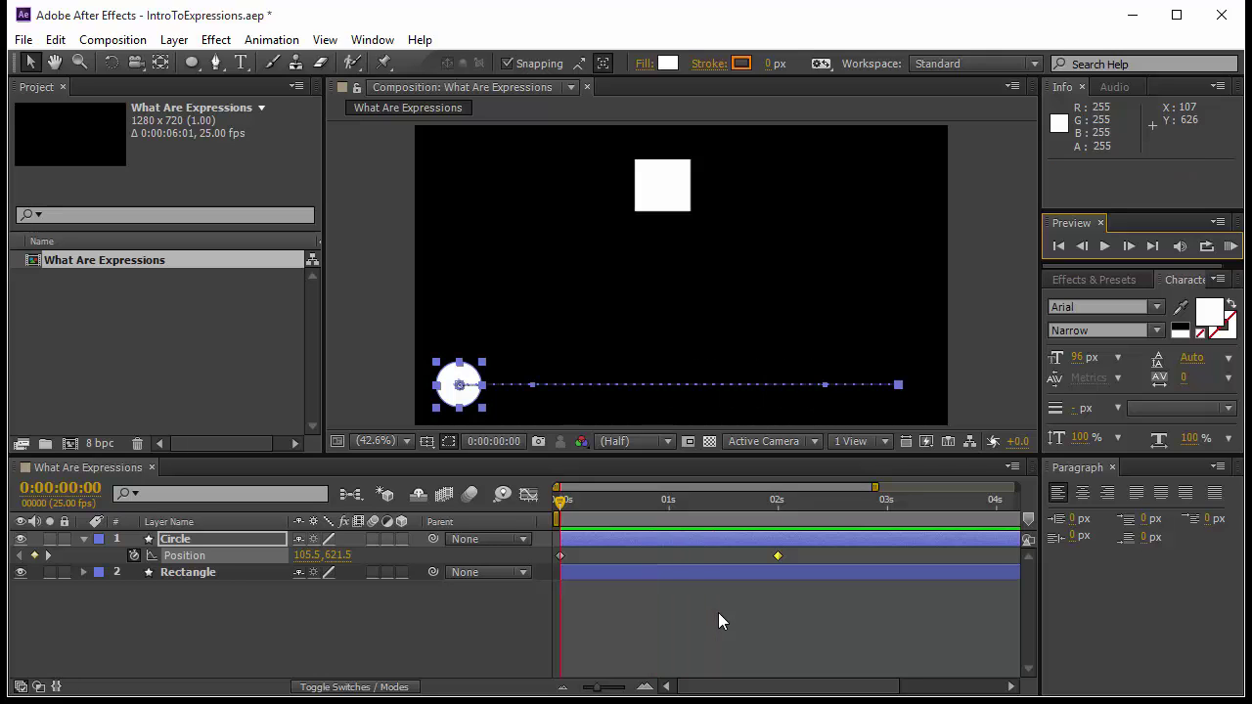
left_click(664, 199)
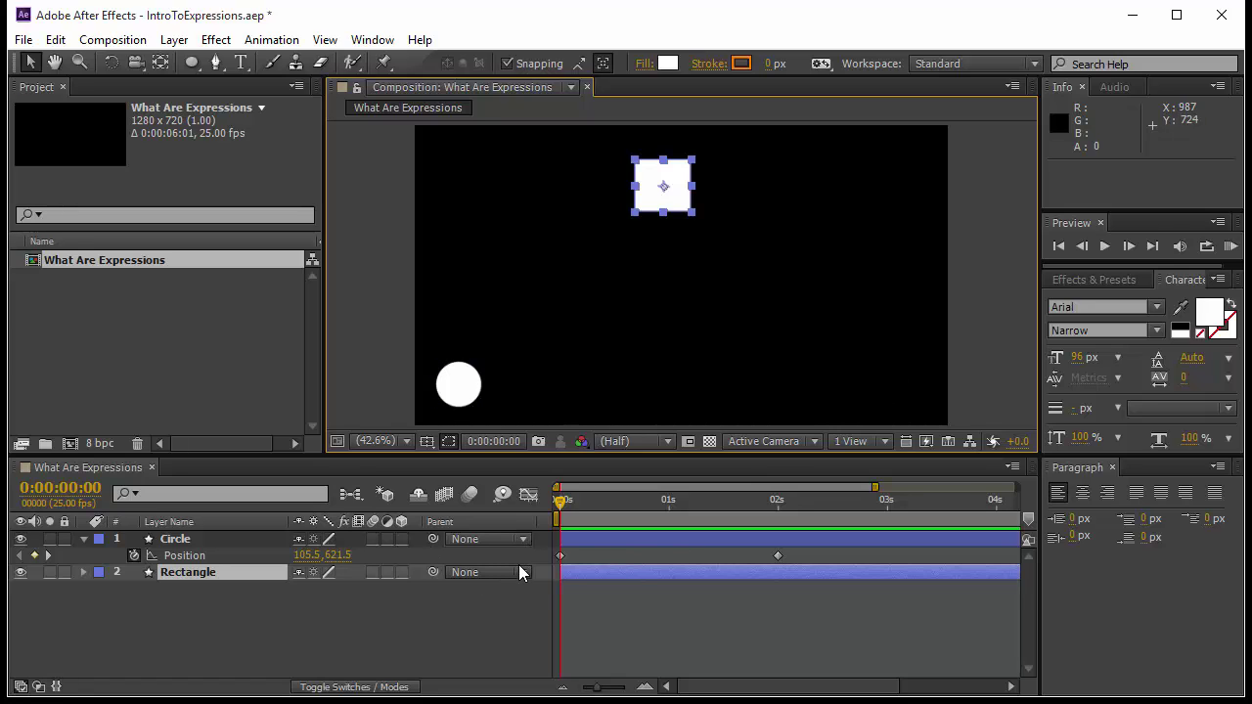
left_click(467, 399)
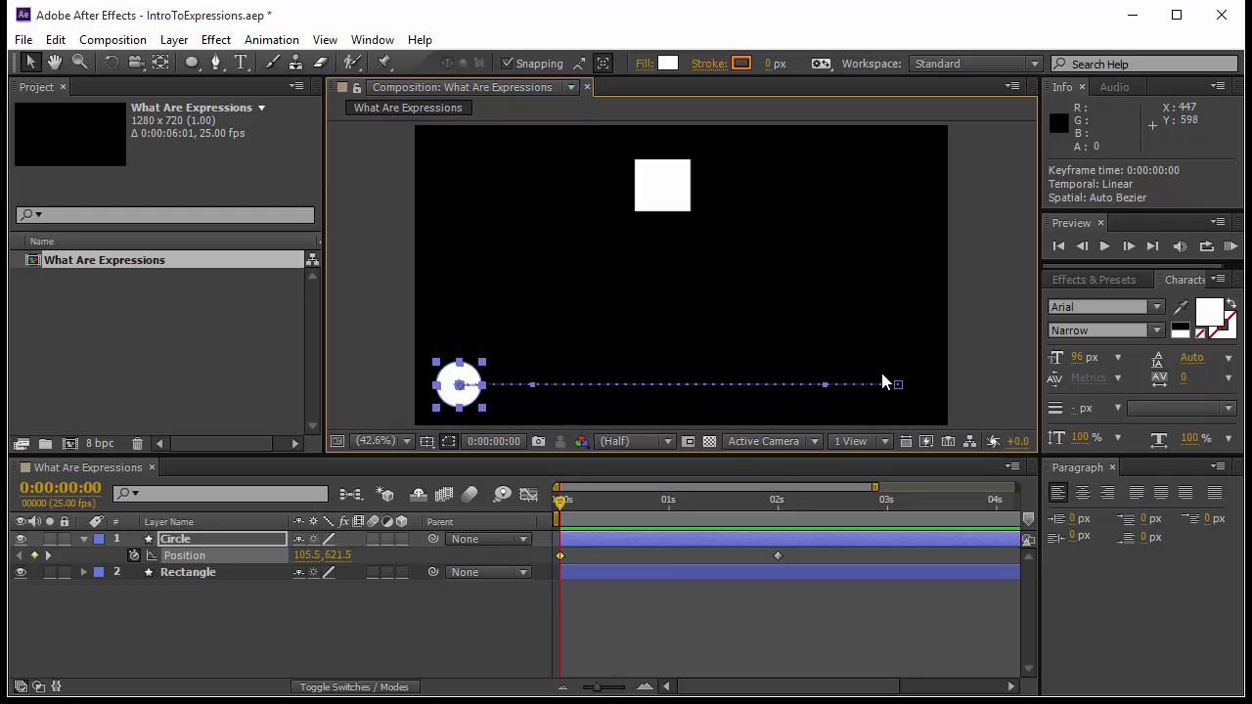
left_click(421, 597)
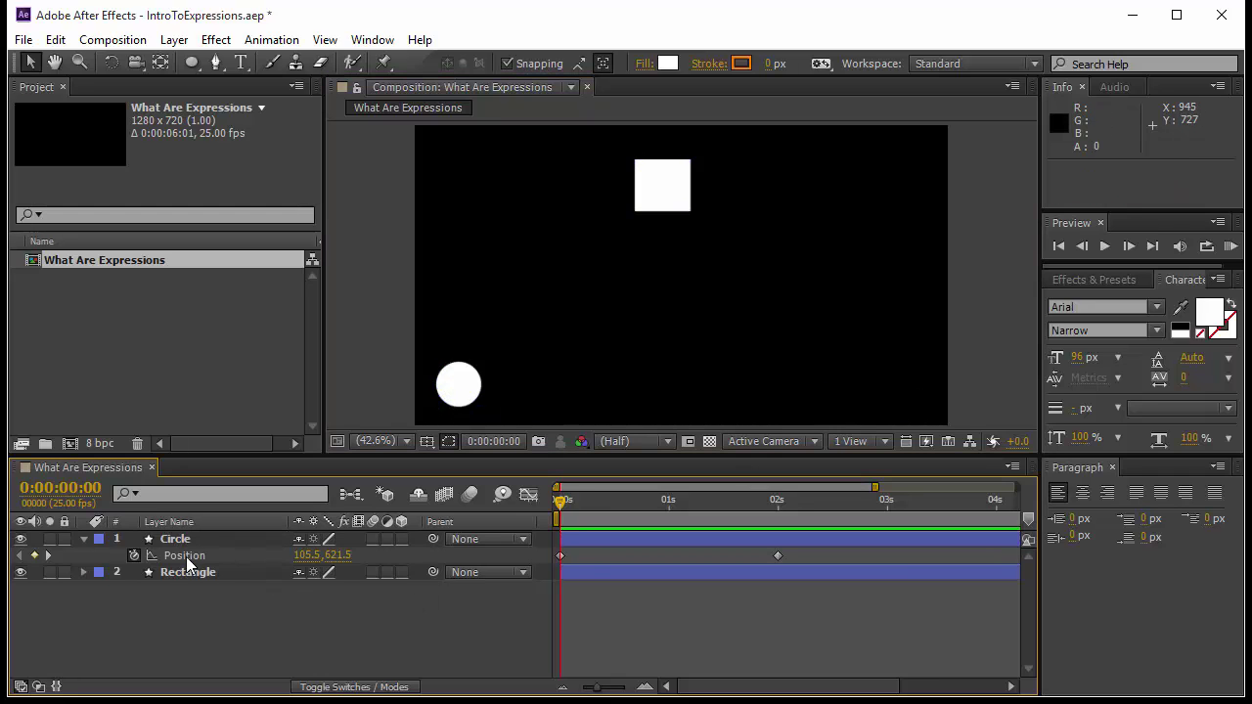
left_click(166, 573)
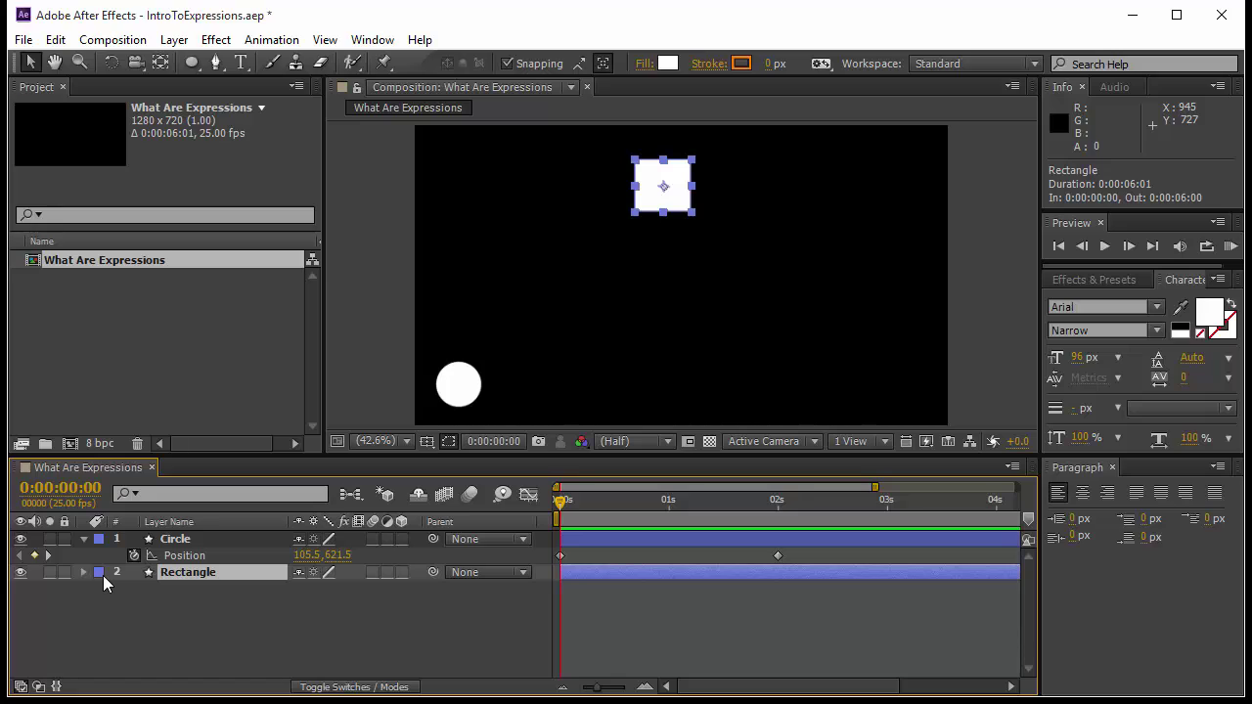
Reveal the Rectangle's Rotation and attach the default transform.rotation expression to it.
key("r")
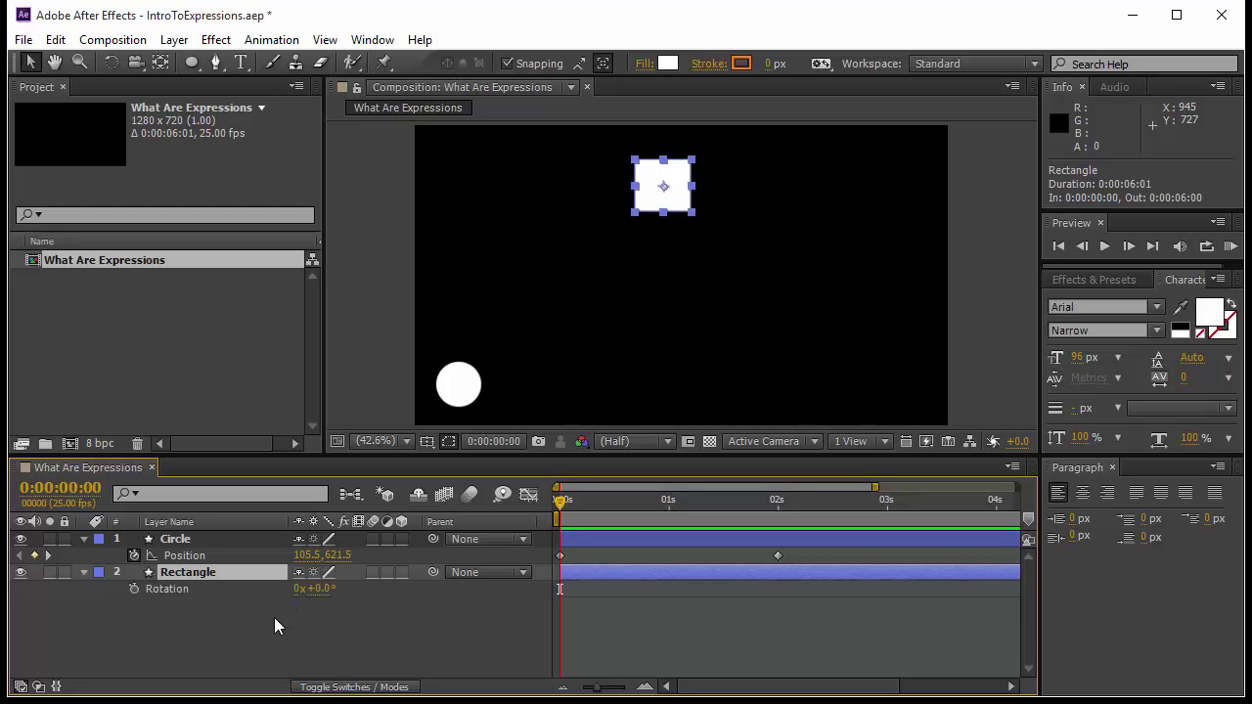
left_click(135, 589, "alt")
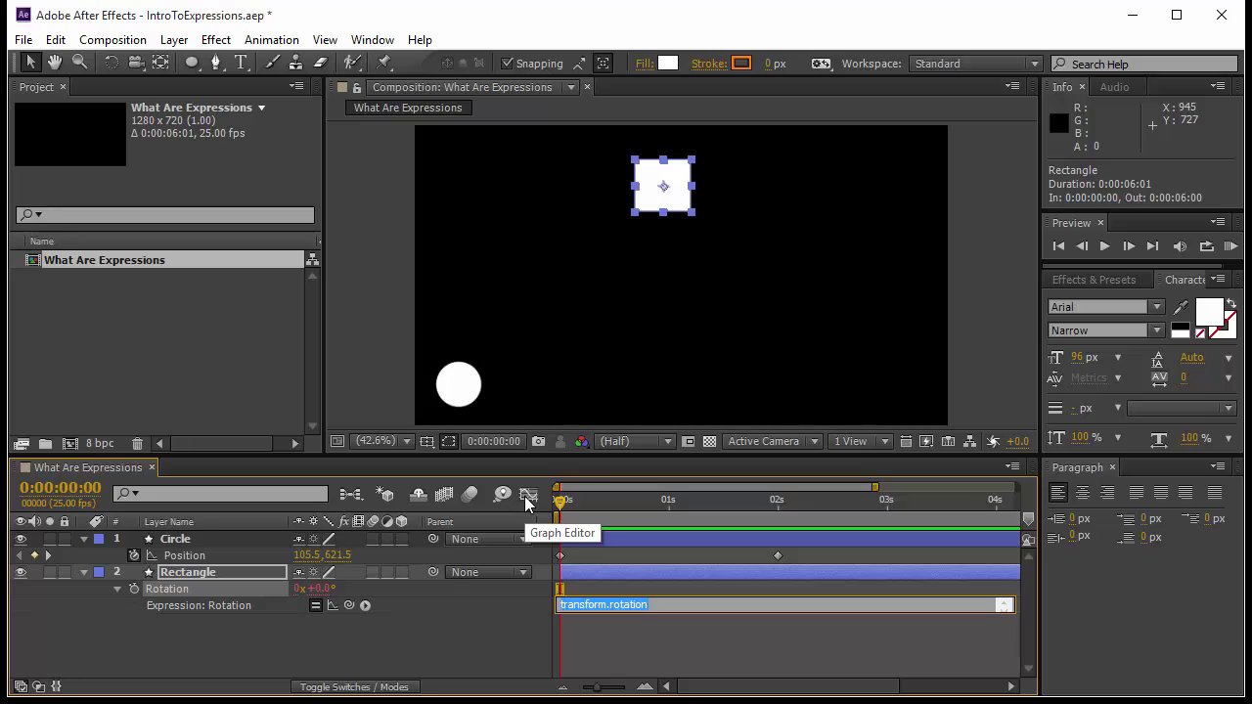
Browse the expression functions list, then pick-whip the Rotation expression toward Circle's Position.
left_click(366, 605)
mouse_move(456, 238)
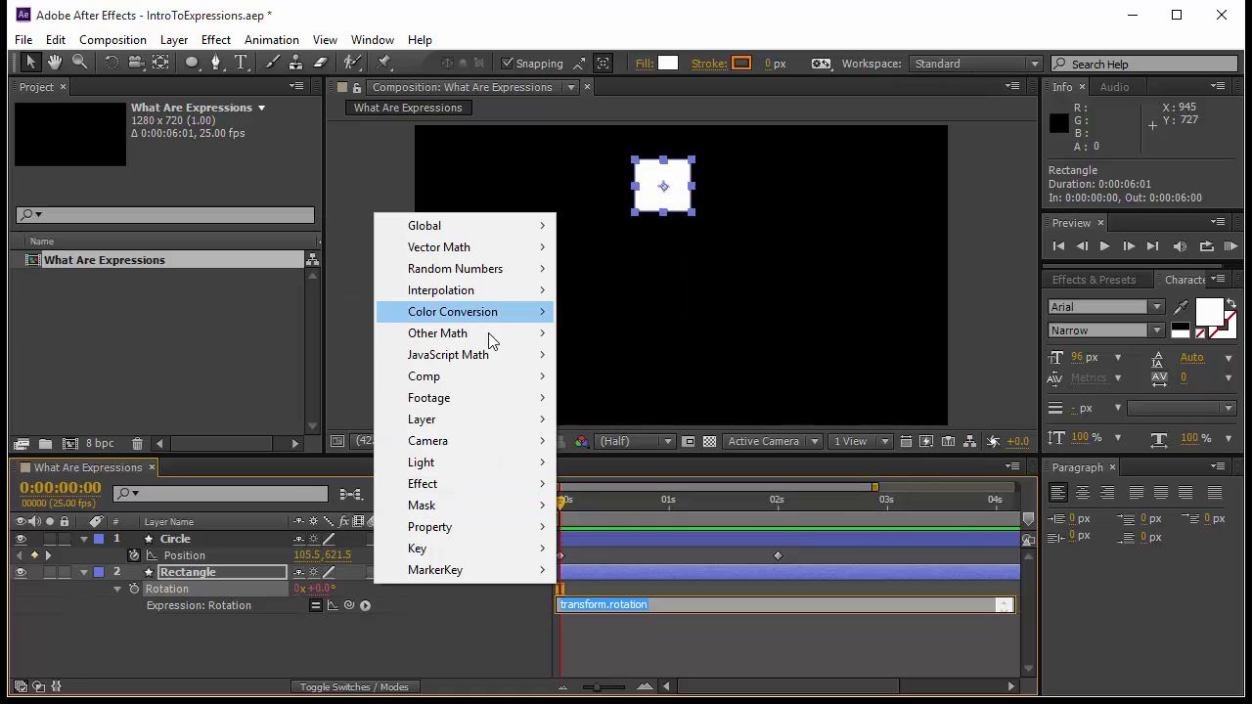
left_click(355, 604)
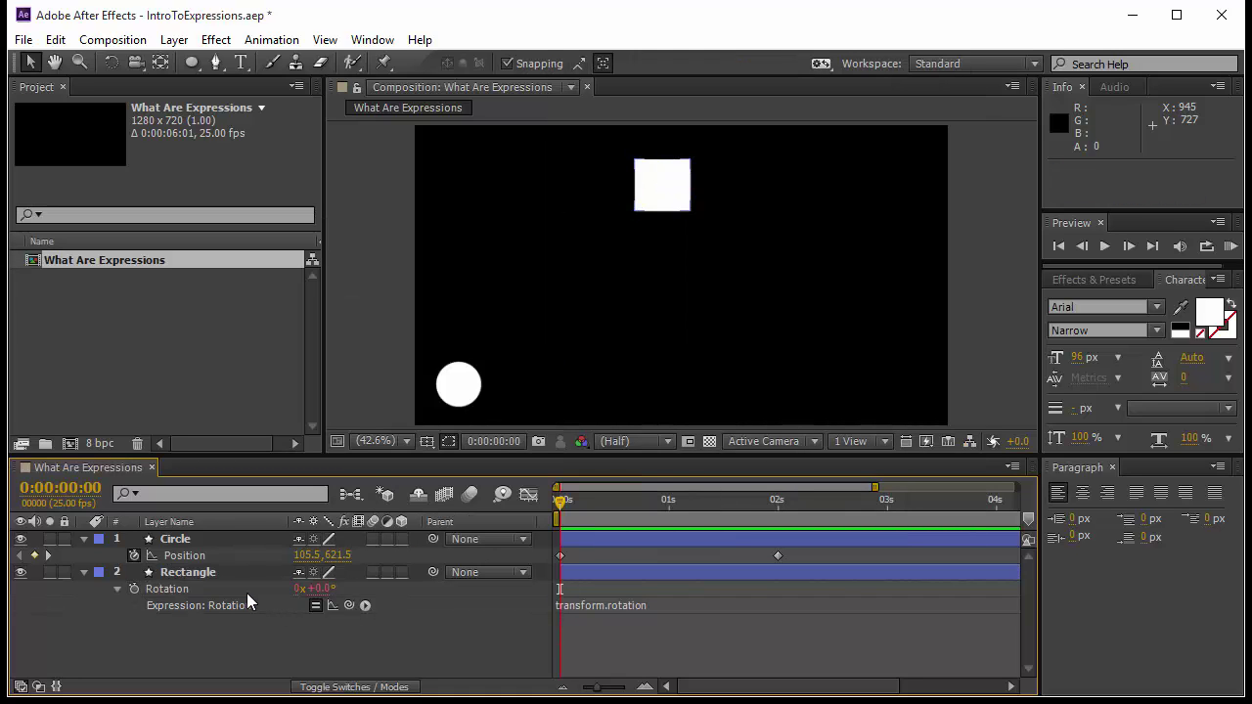
left_click_drag(349, 605, 283, 564)
left_click_drag(561, 500, 490, 548)
left_click_drag(349, 605, 217, 562)
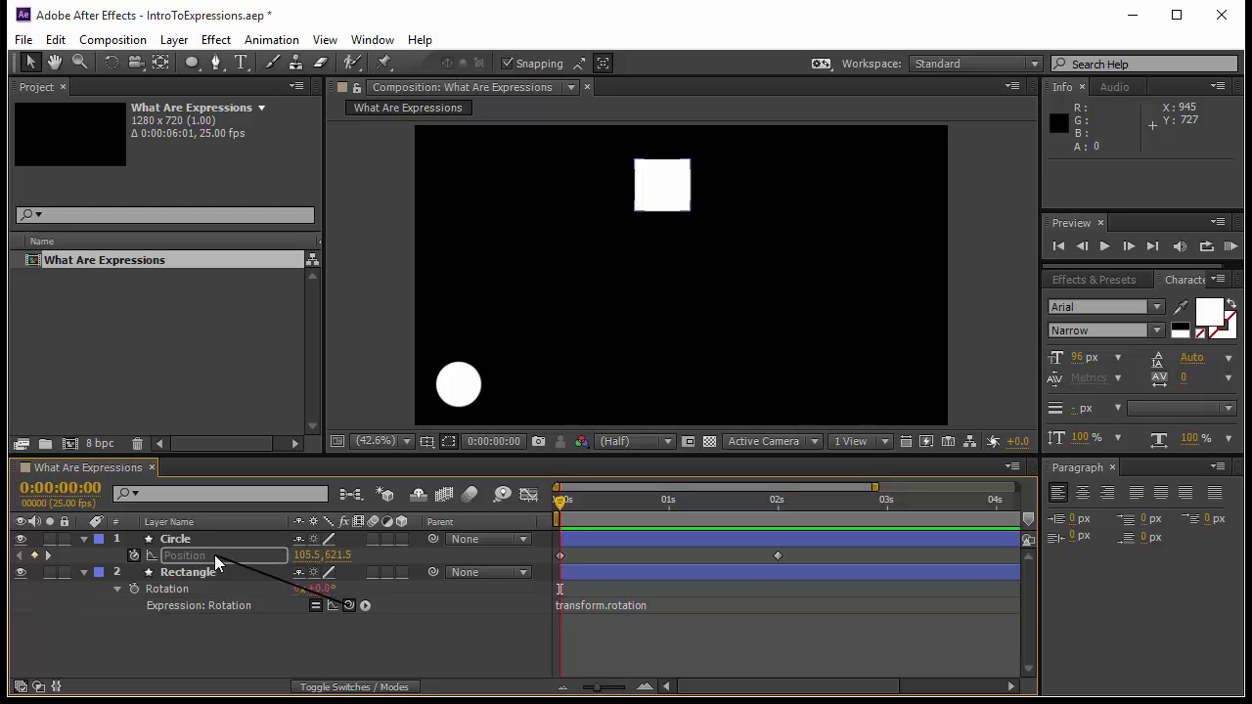
Link the Rectangle's Rotation to thisComp.layer("Circle").transform.position[0], tilting the square to 105.5°.
left_click_drag(217, 562, 314, 556)
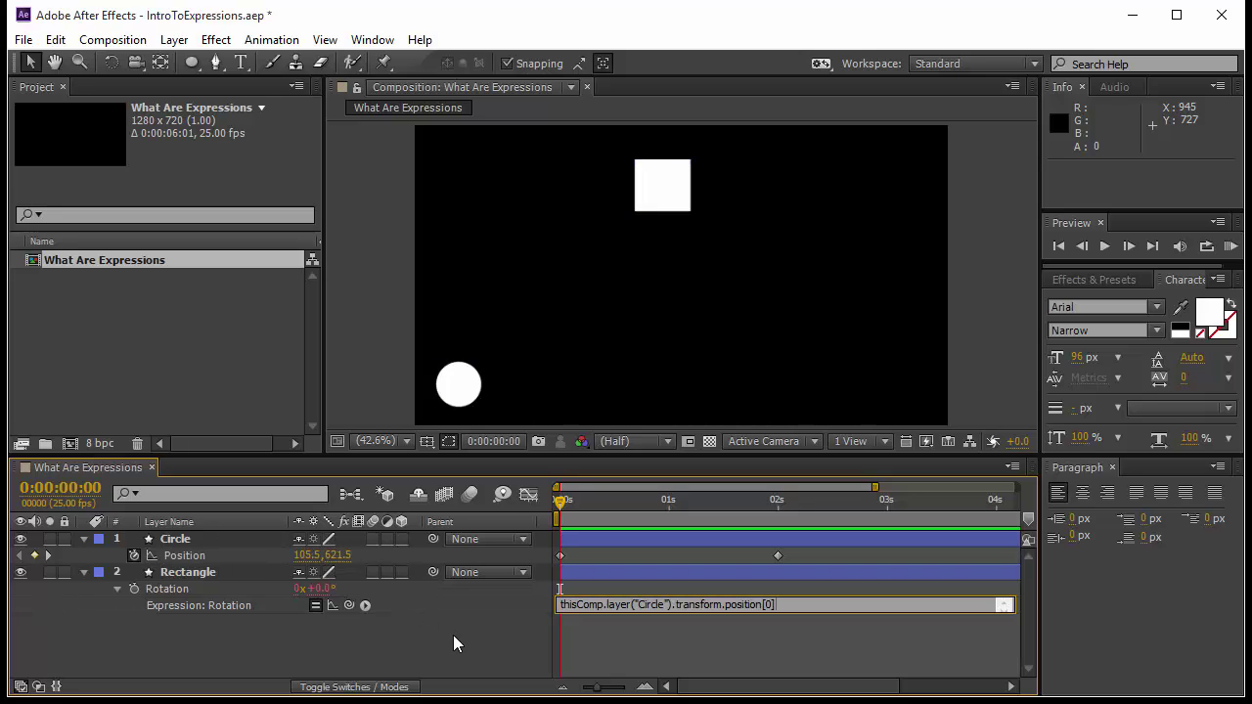
left_click(453, 635)
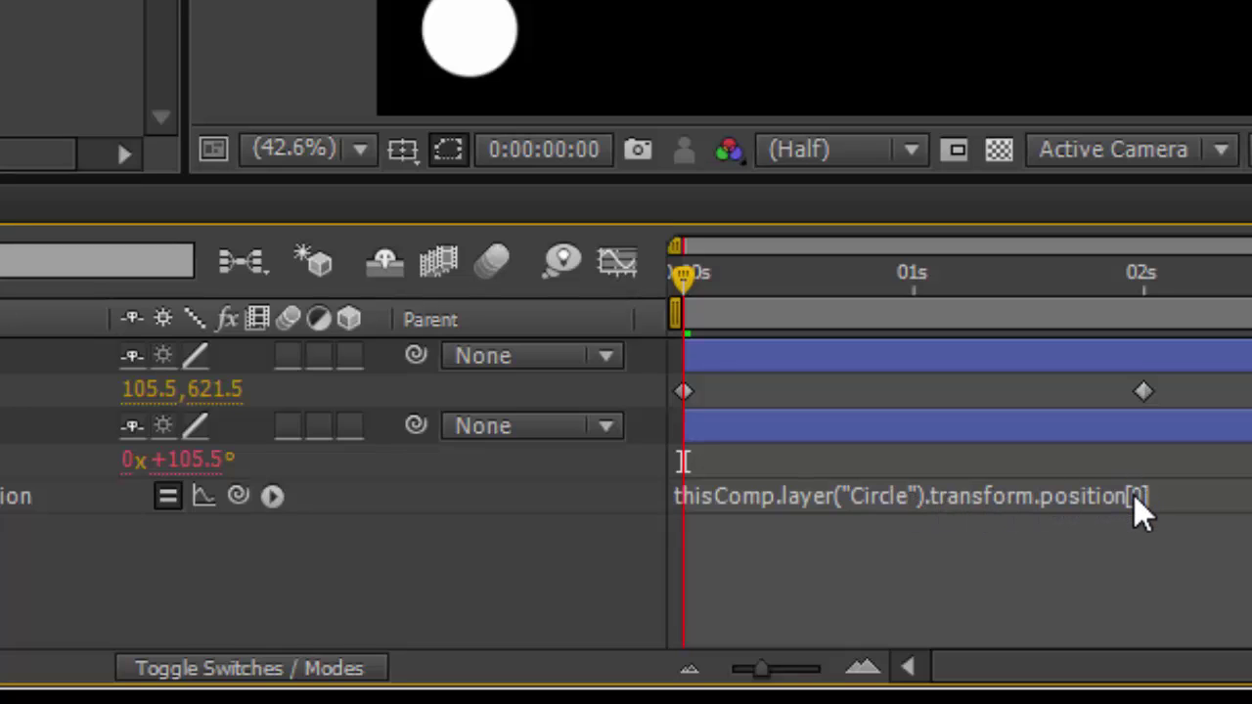
left_click(180, 402)
left_click(711, 567)
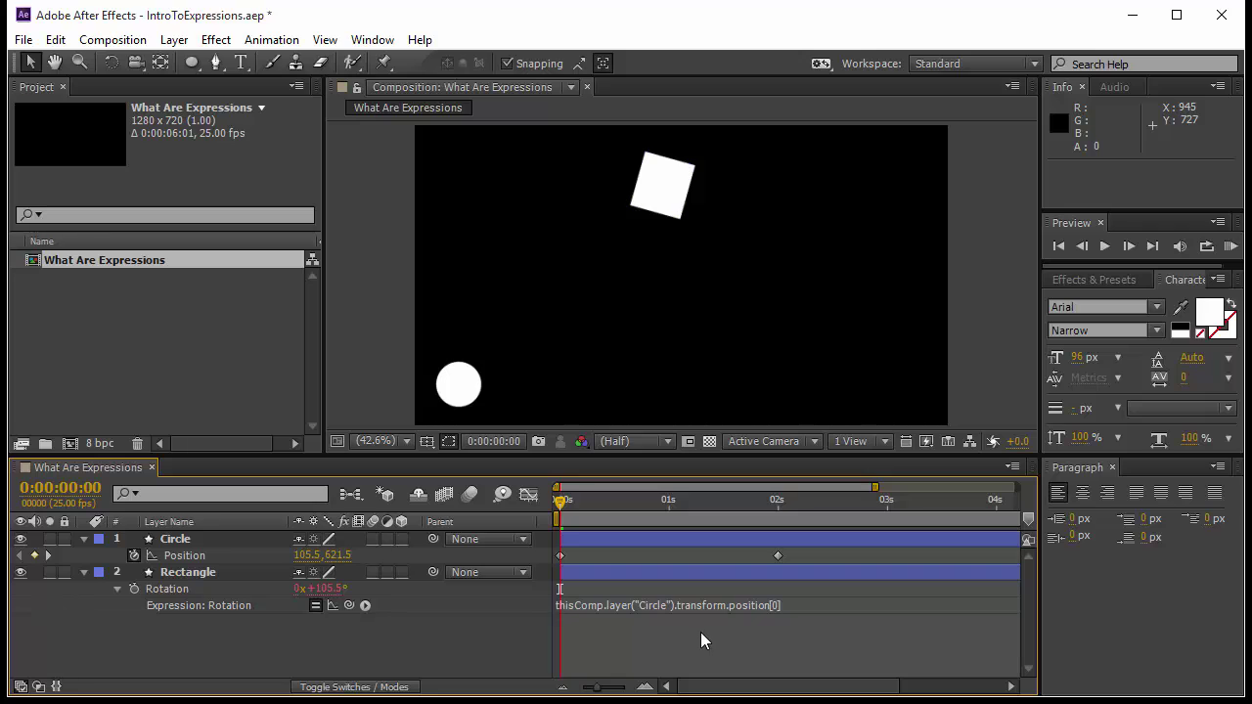
left_click(1230, 247)
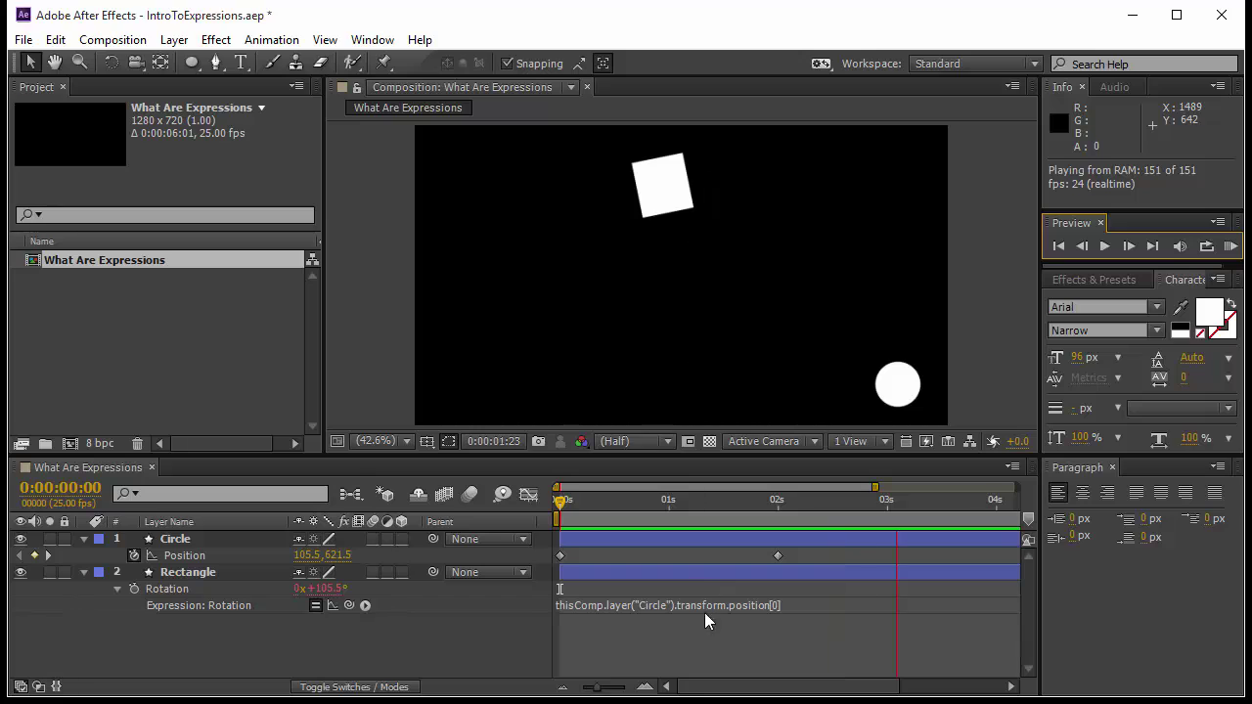
left_click(709, 638)
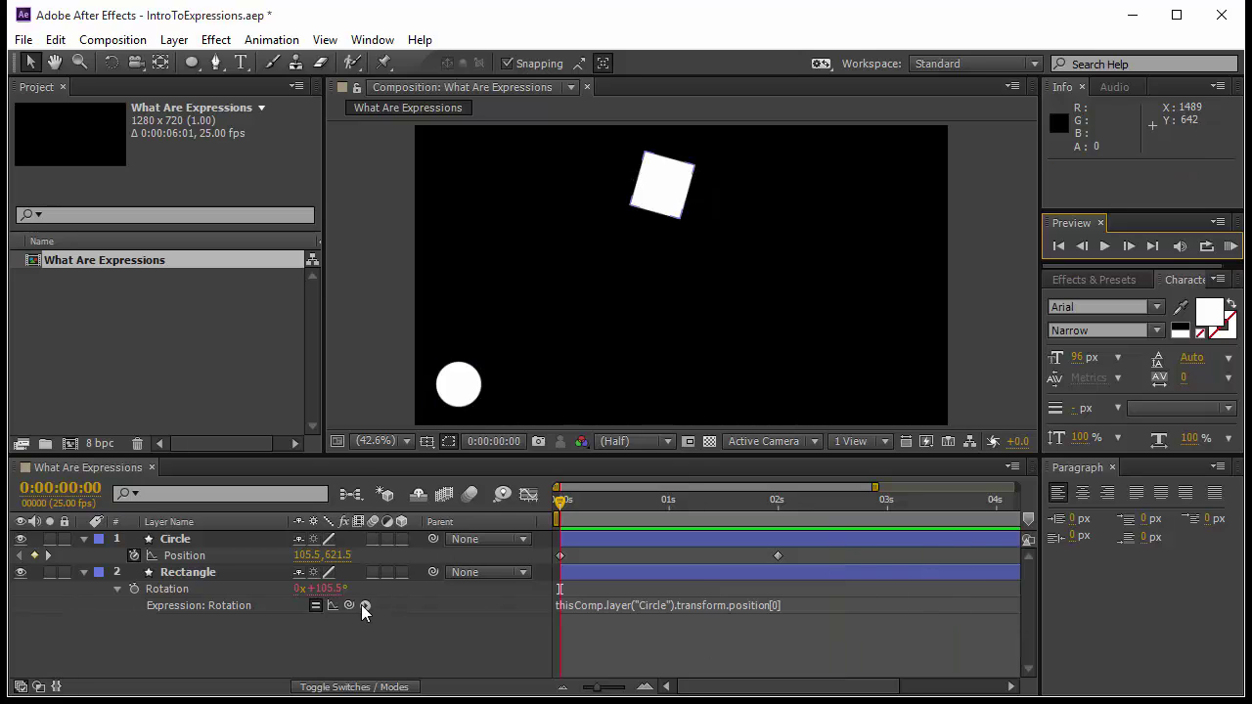
left_click_drag(347, 606, 226, 555)
left_click(1231, 246)
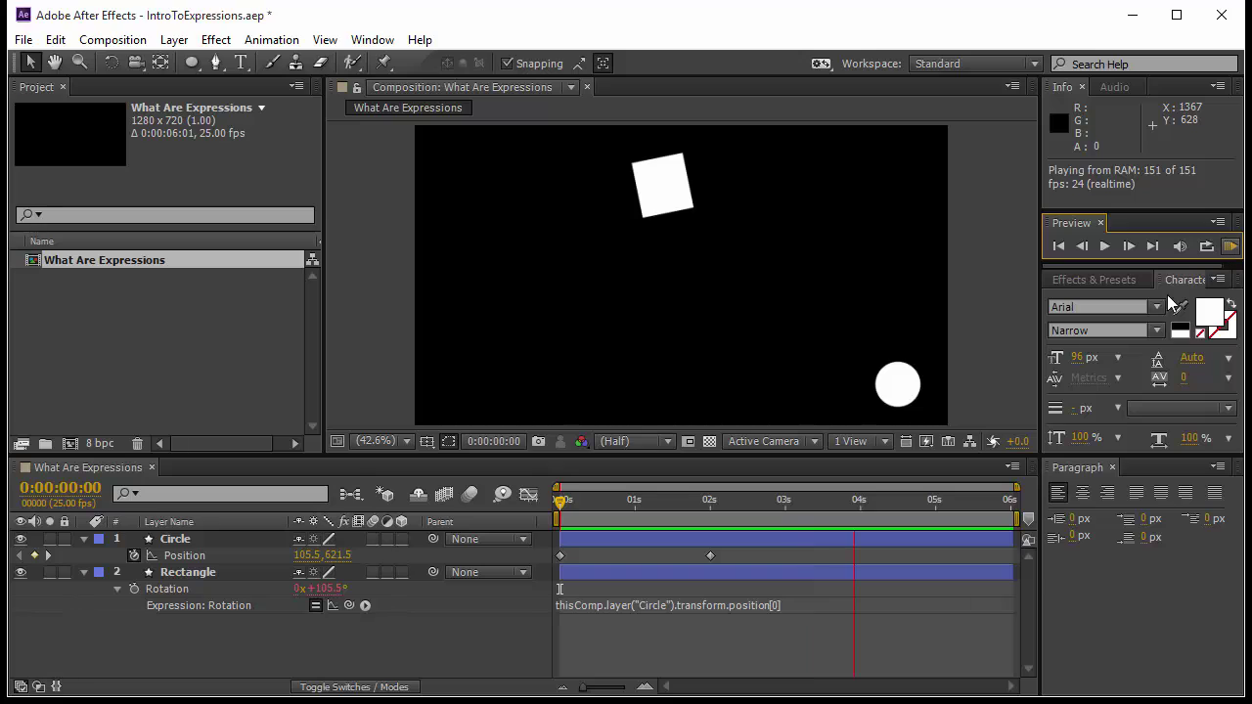
left_click(910, 392)
left_click(477, 384)
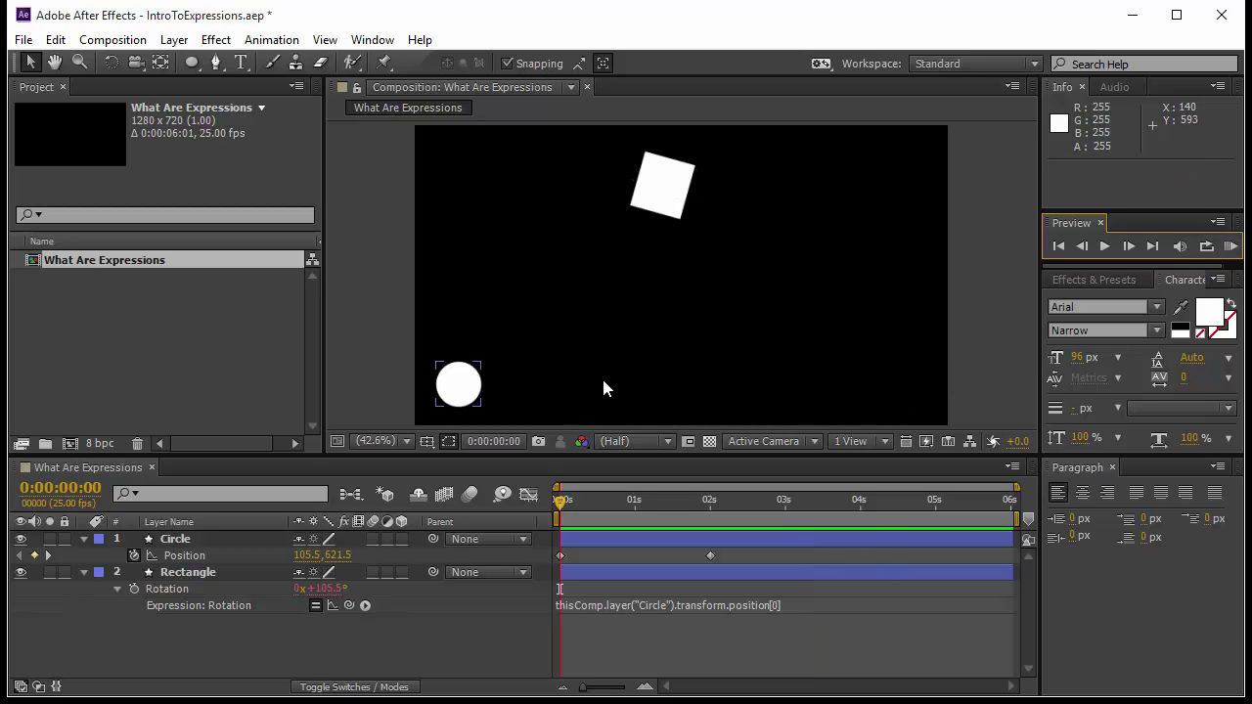
left_click(912, 393)
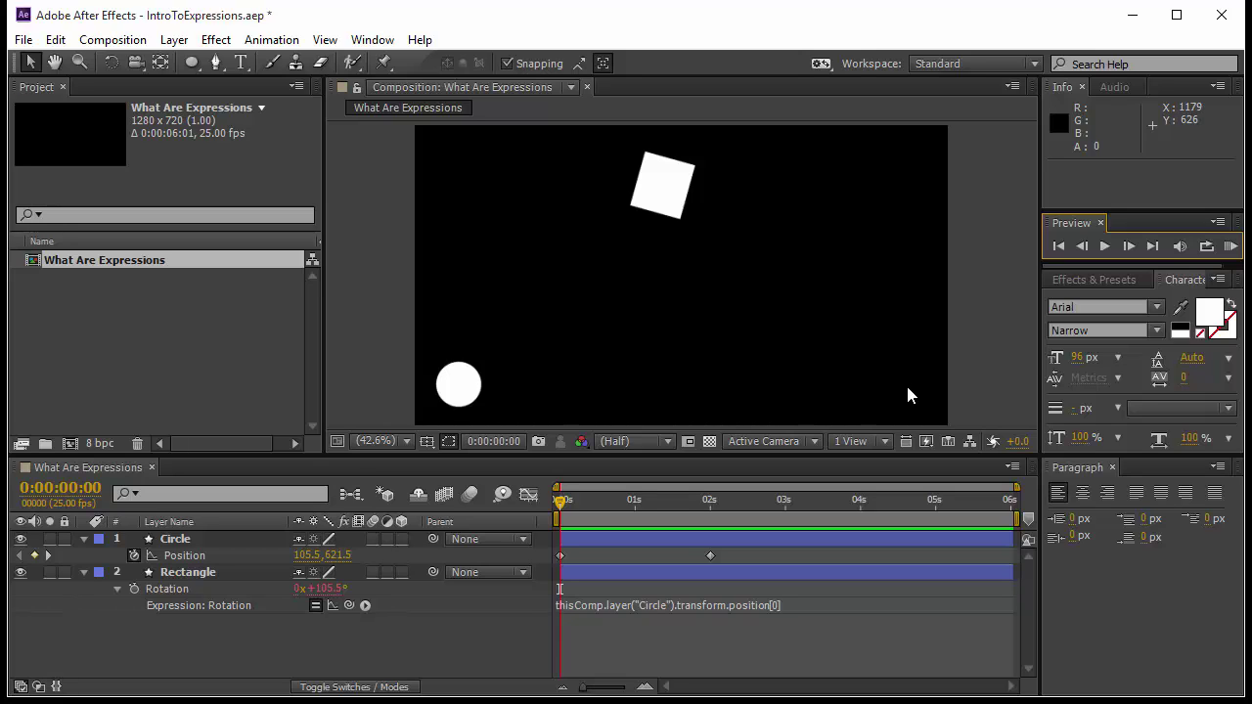
left_click(219, 543)
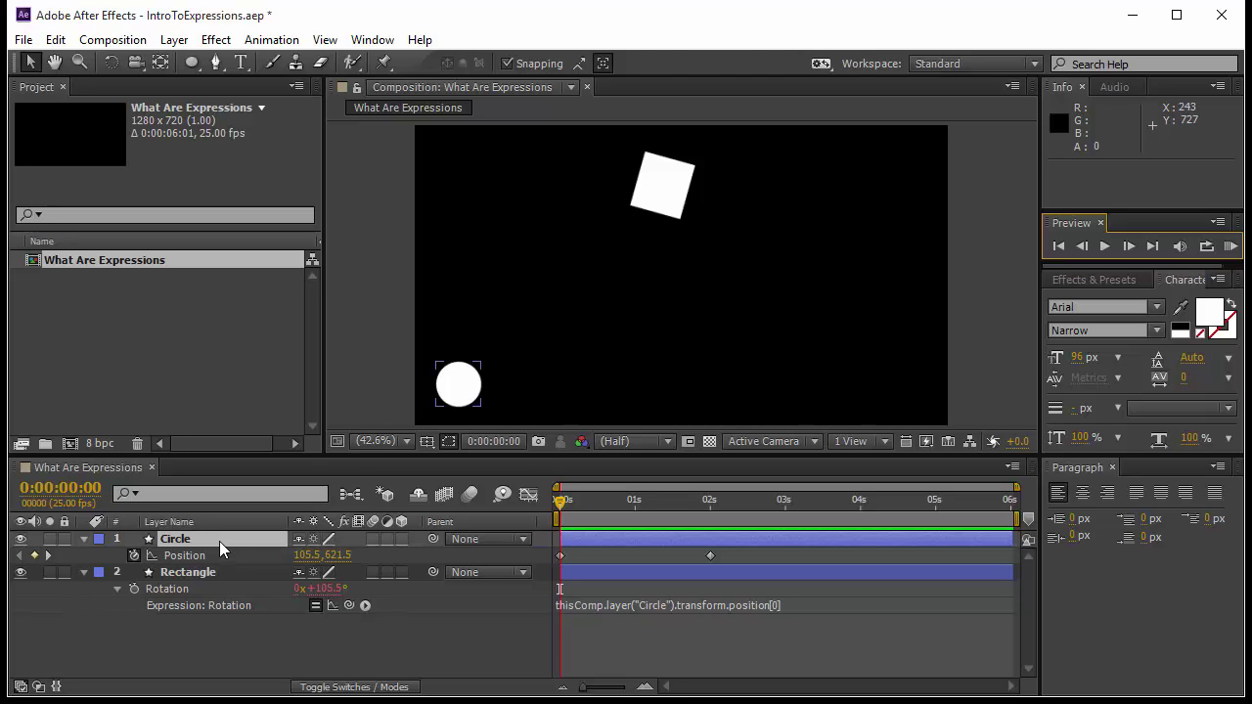
left_click(197, 556)
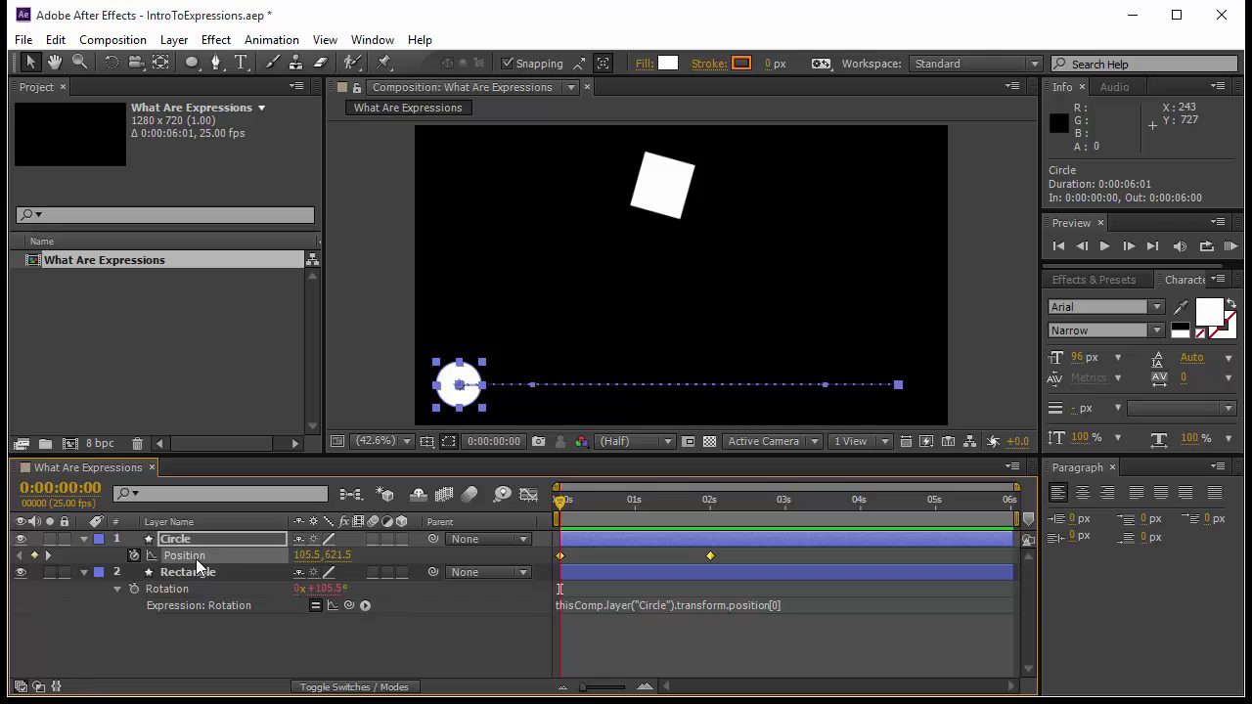
Give the Circle's Position a loopOut() expression and preview the repeating slide.
left_click(134, 556, "alt")
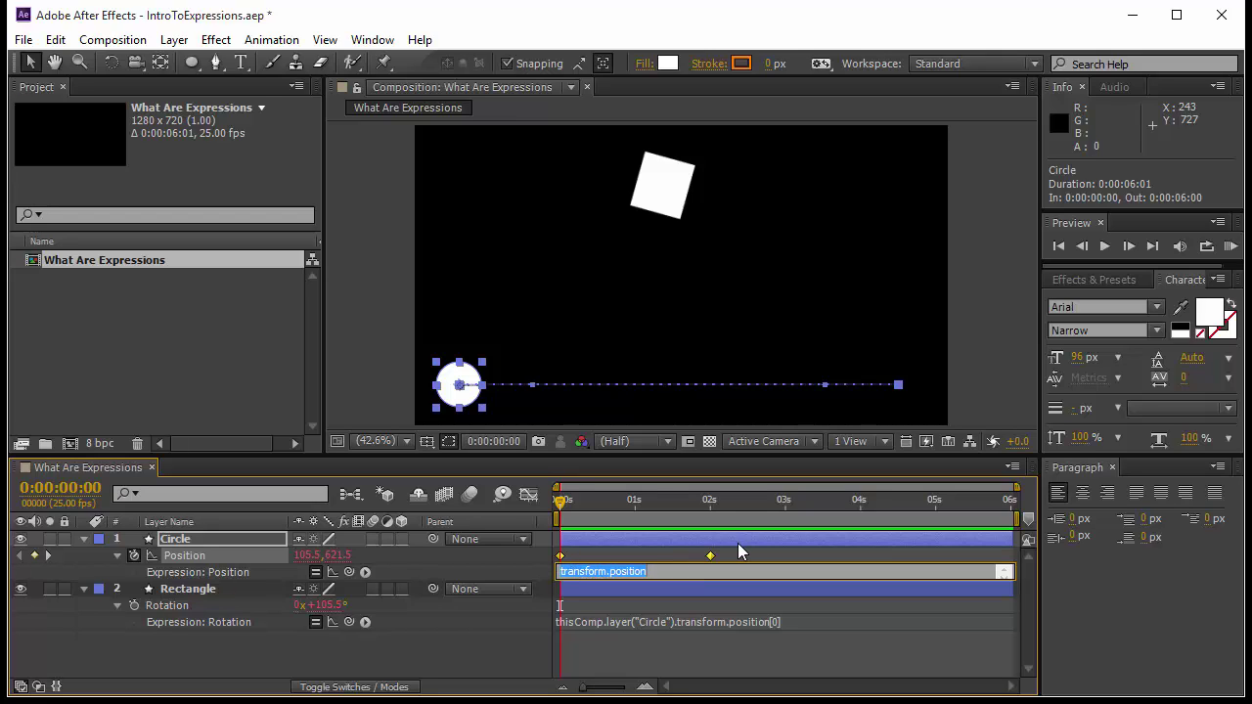
type("lo")
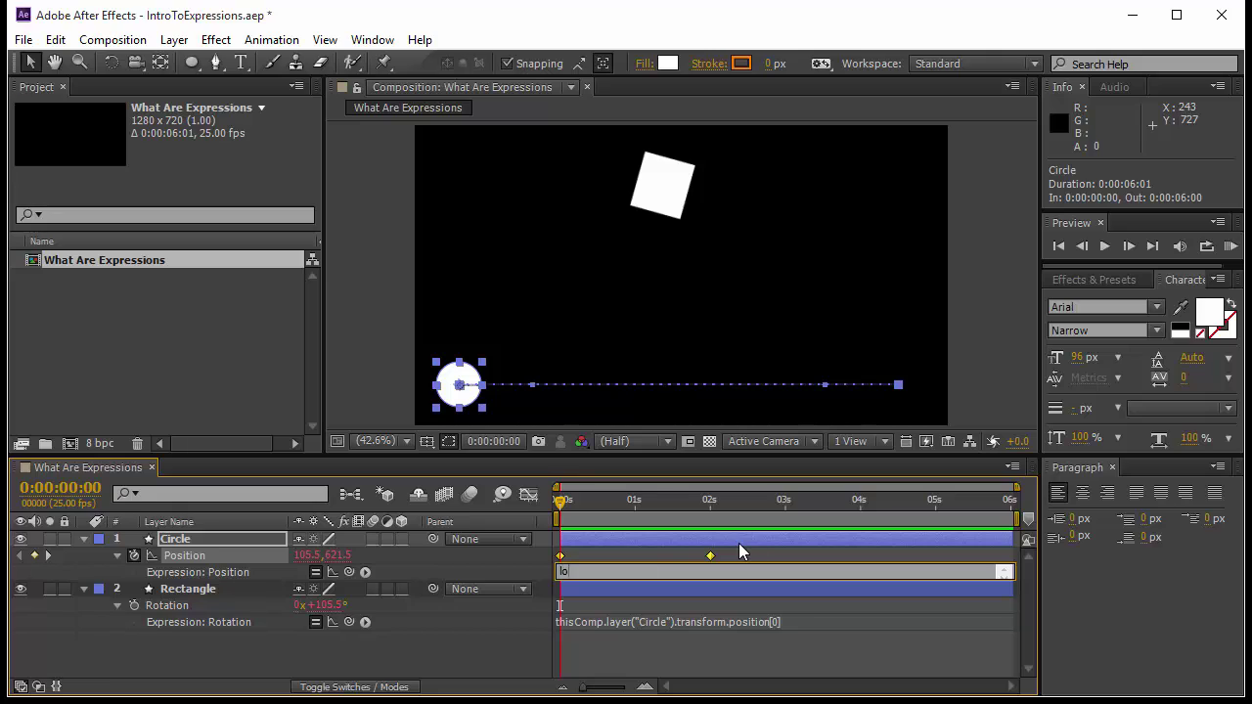
type("opOut()")
left_click(596, 648)
key("space")
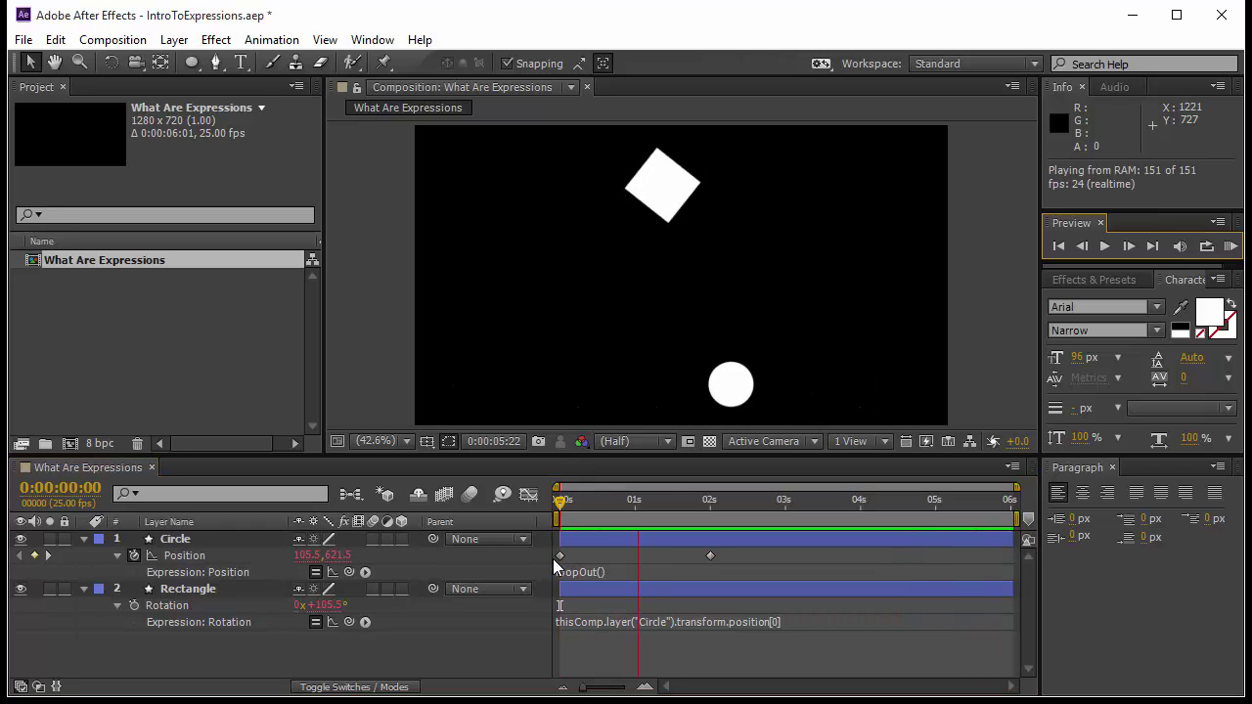
left_click(559, 499)
key("space")
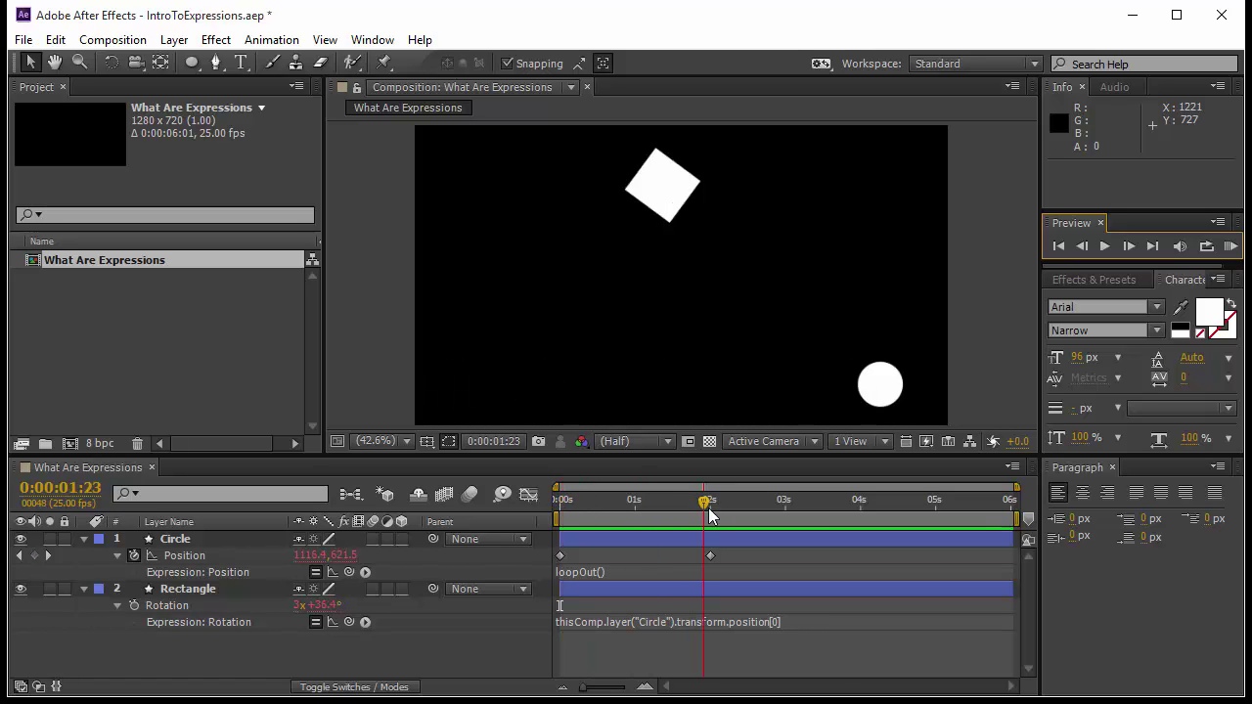
key("space")
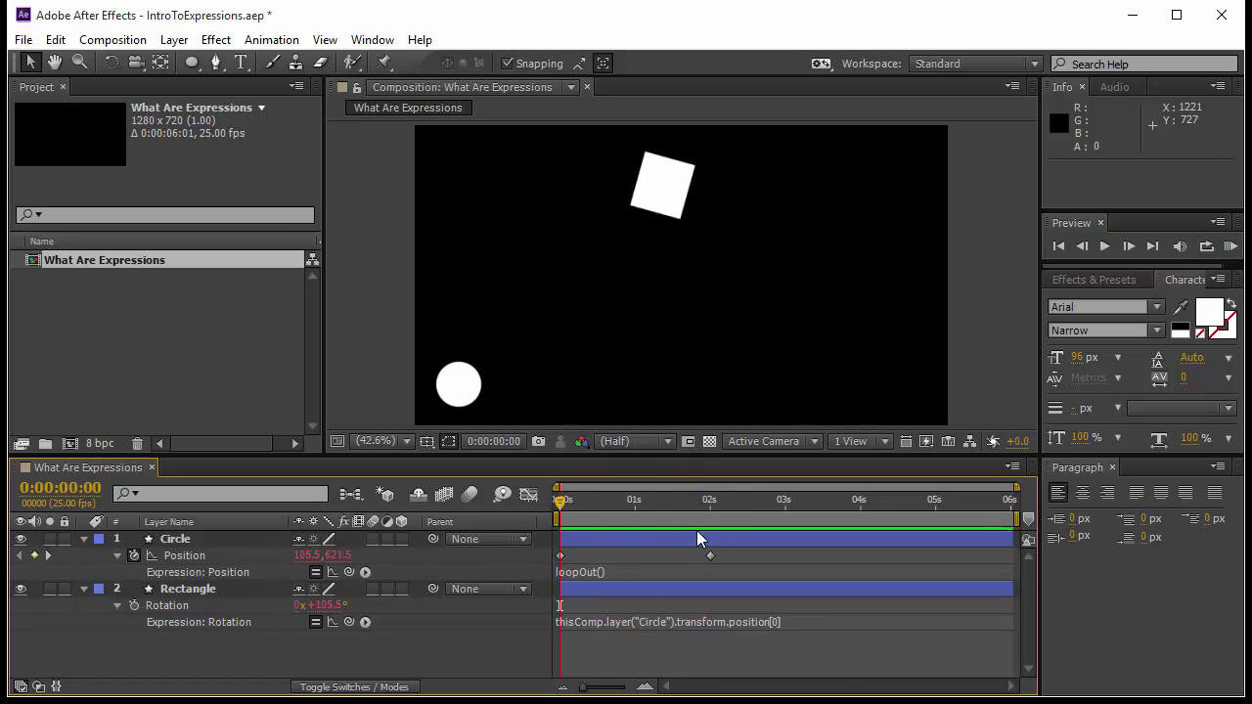
left_click_drag(558, 496, 514, 538)
left_click_drag(604, 510, 794, 544)
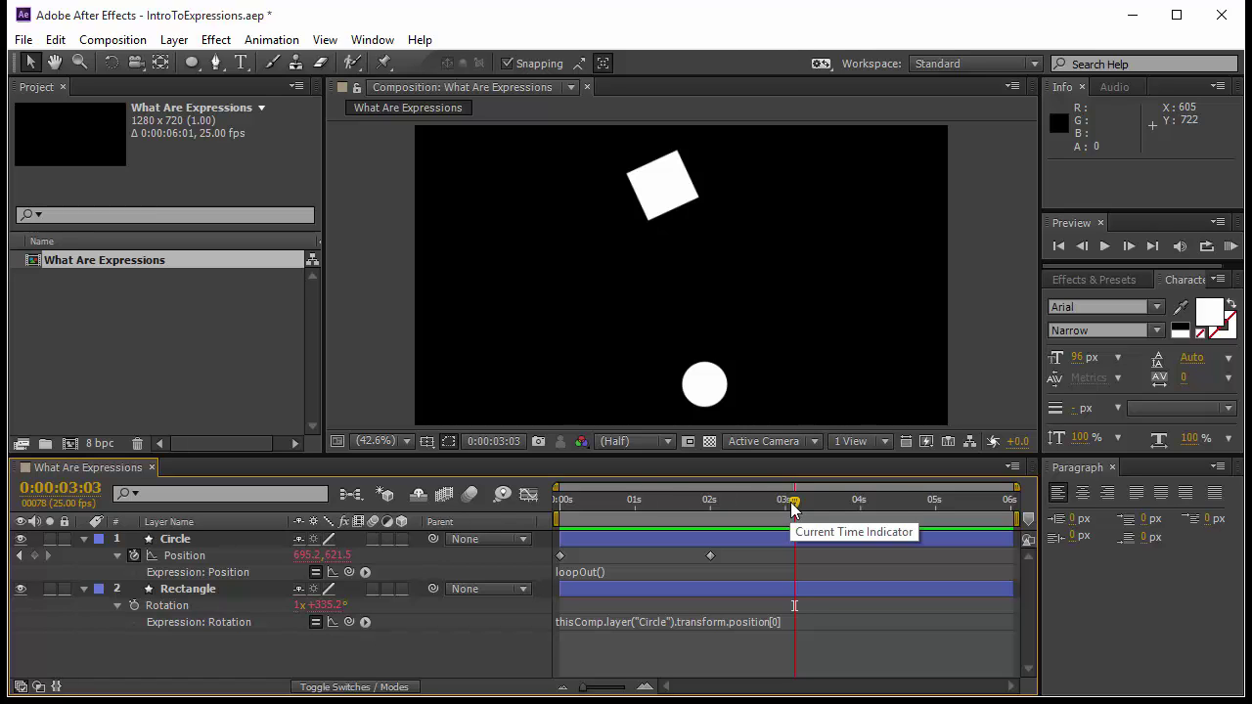
left_click_drag(793, 509, 531, 524)
key("KP_0")
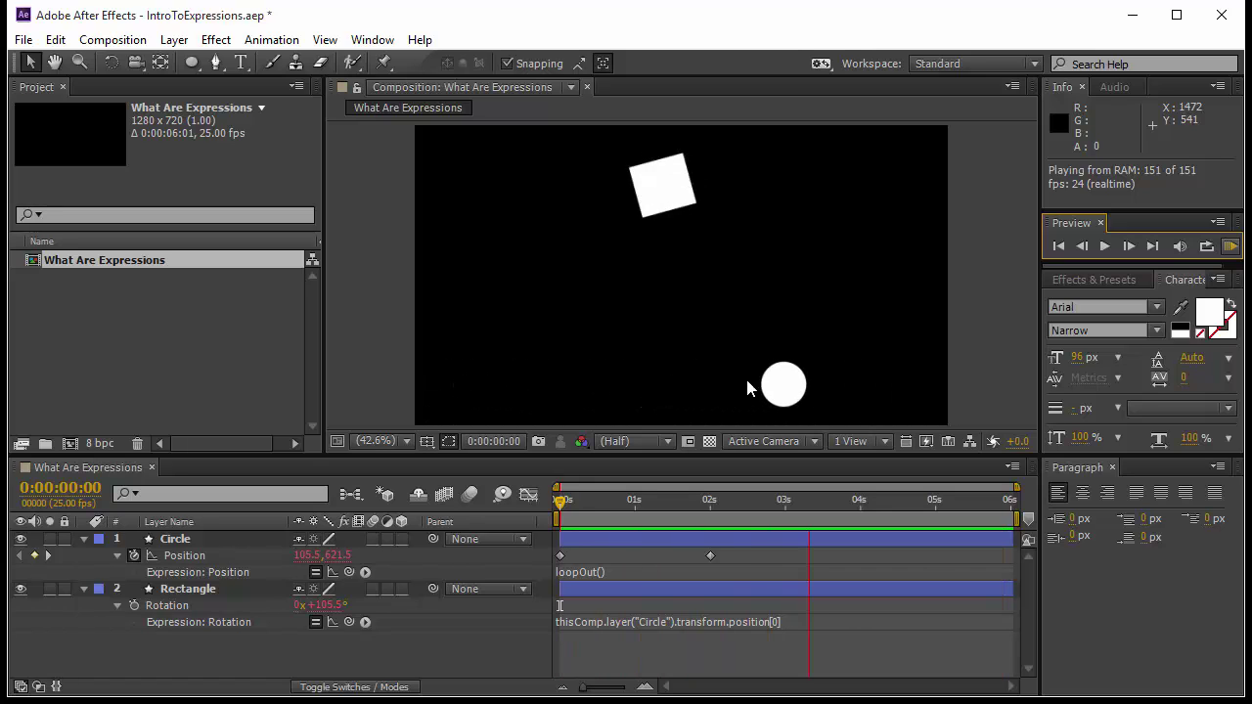
left_click(660, 648)
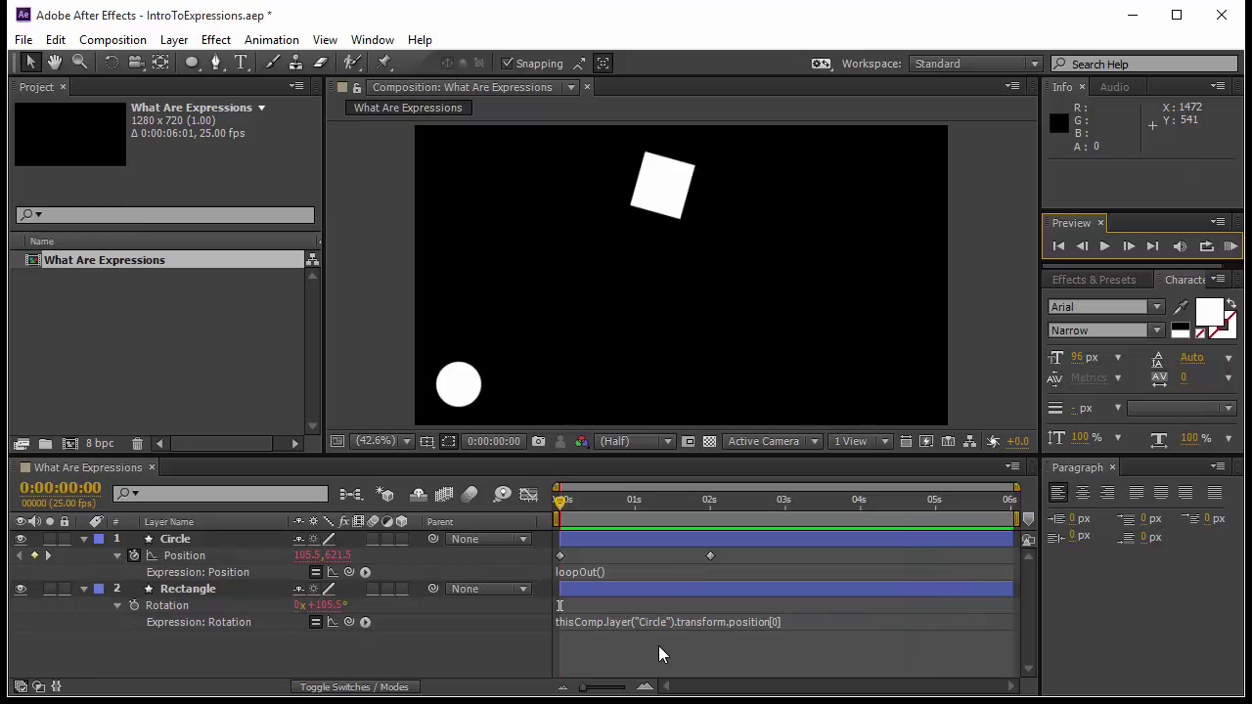
Change the Circle's Position expression to loopOut("pingpong") and preview the back-and-forth motion.
left_click(606, 571)
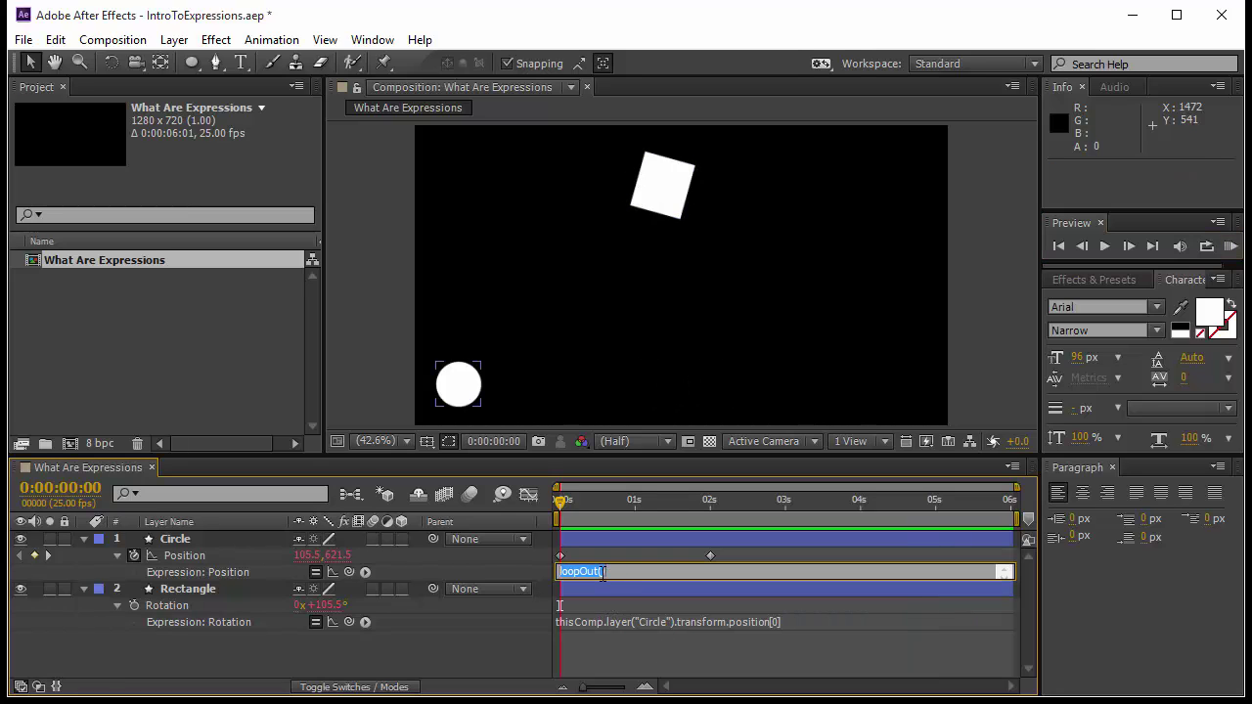
left_click(683, 585)
type("\"")
type("pingpo")
type("ng\"")
left_click(786, 667)
left_click(1233, 247)
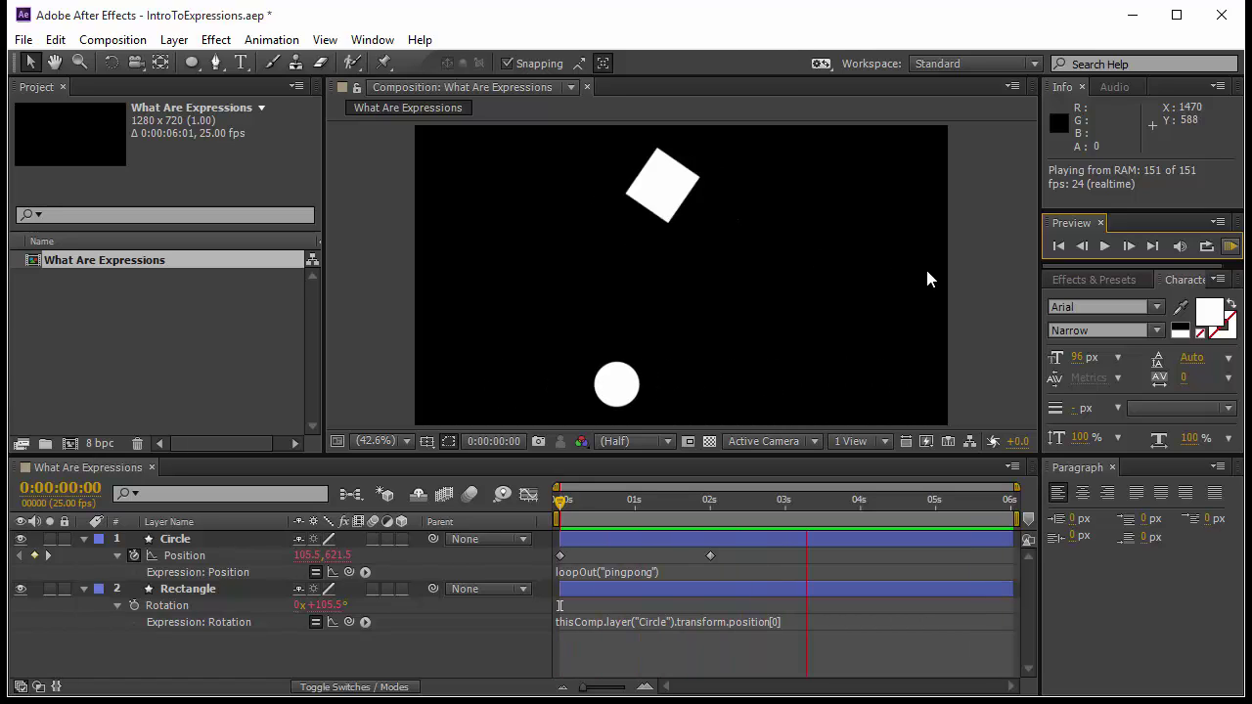
left_click(841, 389)
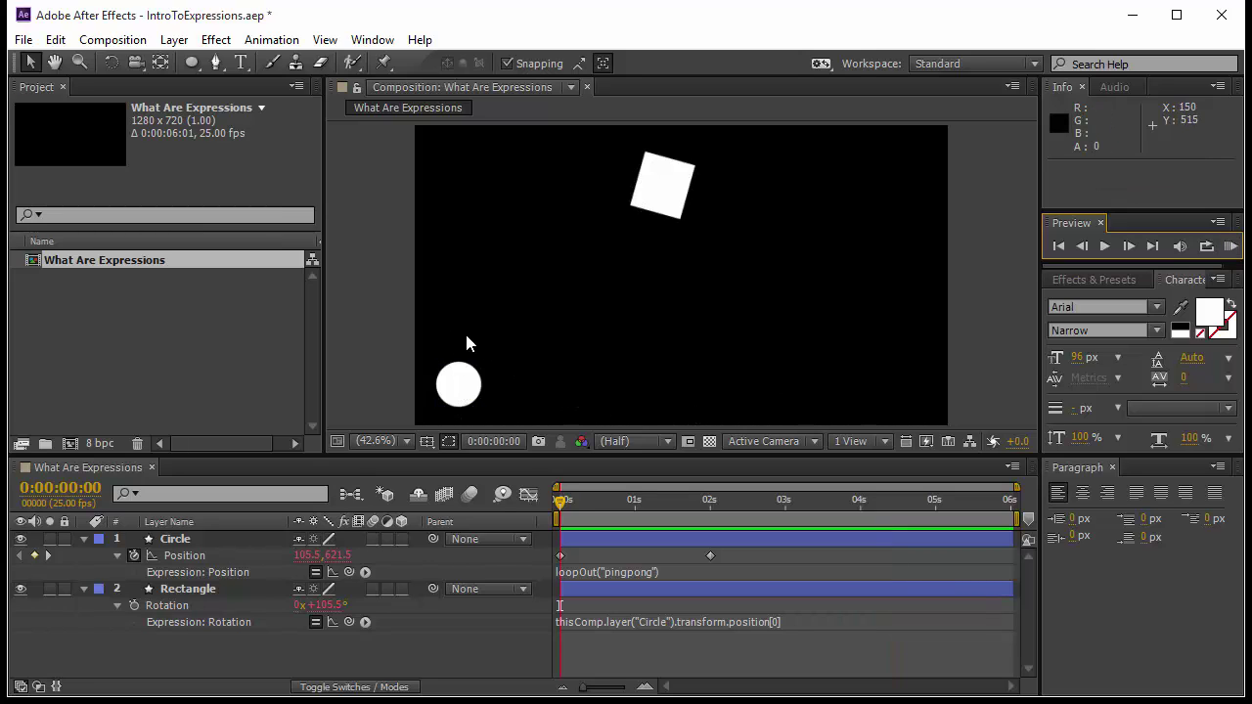
Create a text layer reading 123 just above the circle.
left_click(237, 62)
left_click(458, 333)
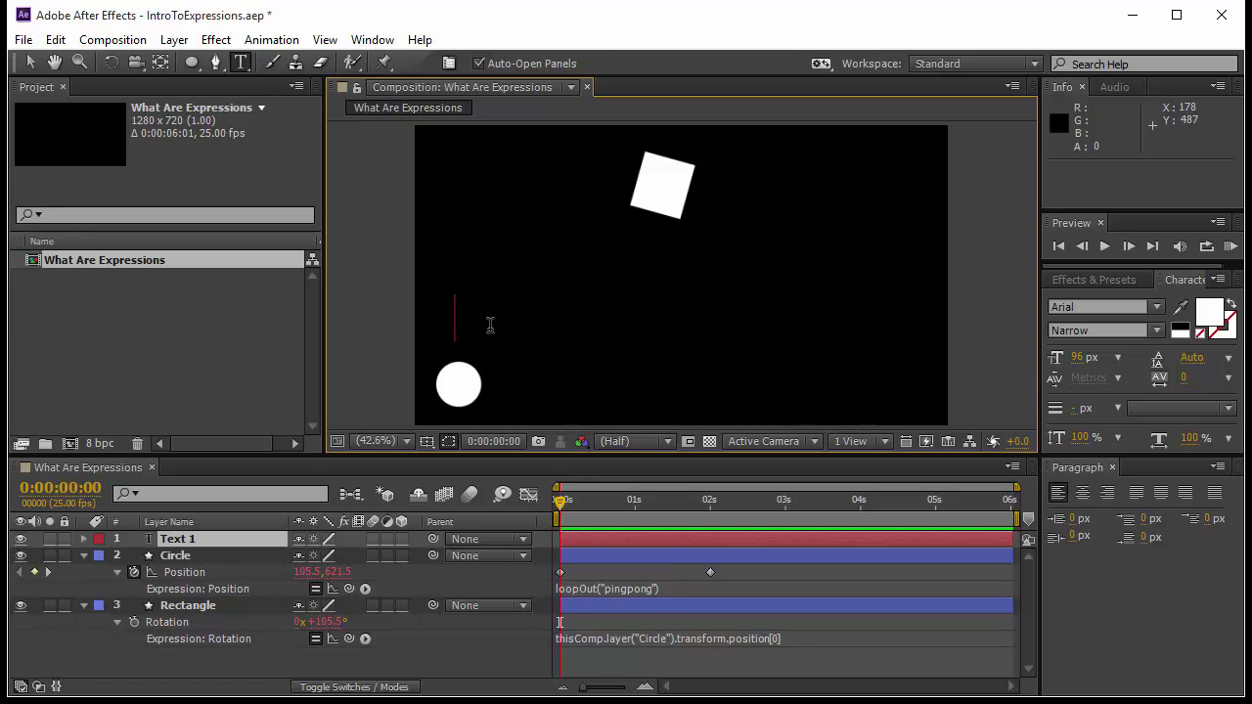
type("123")
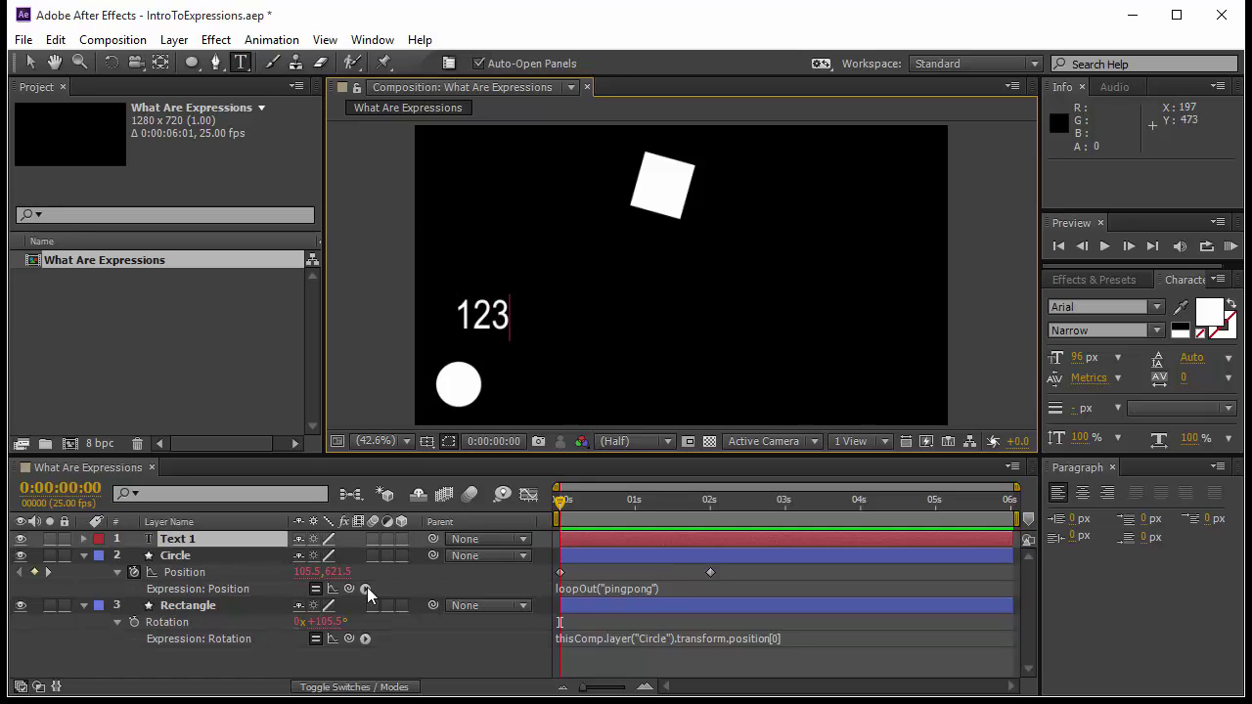
left_click(418, 646)
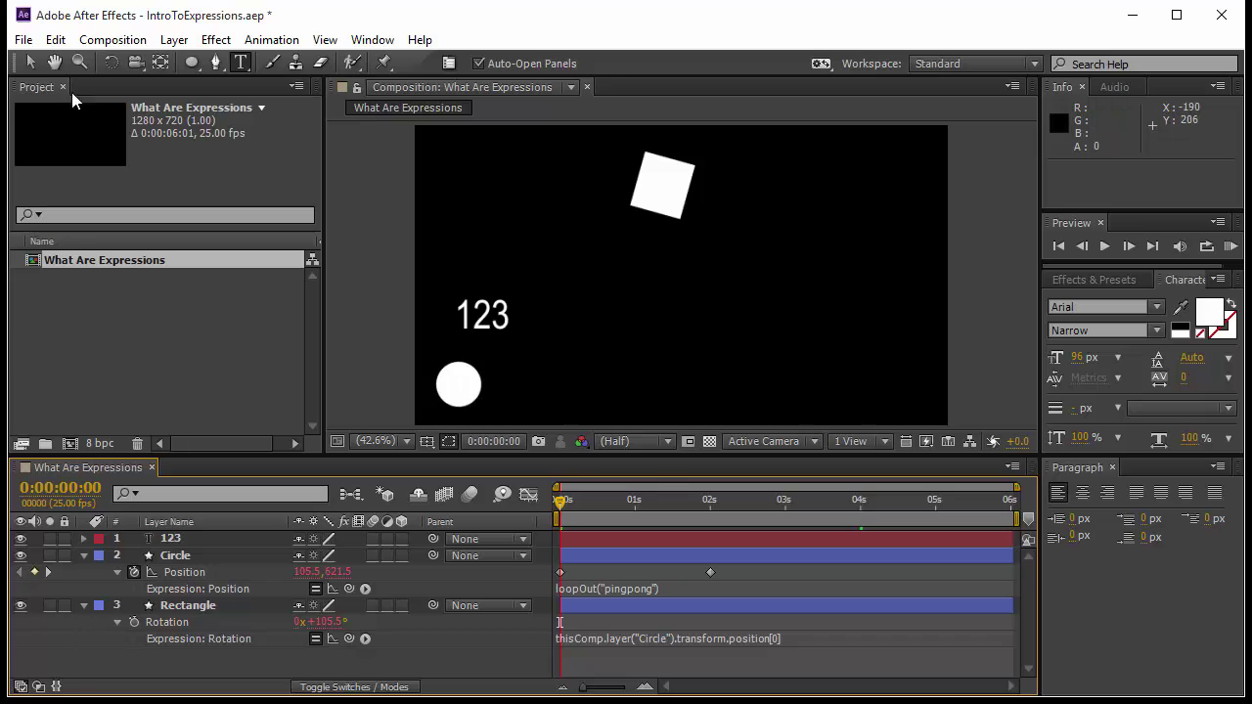
left_click(29, 61)
Expand the 123 layer's Text group and add an expression to its Source Text.
left_click(498, 319)
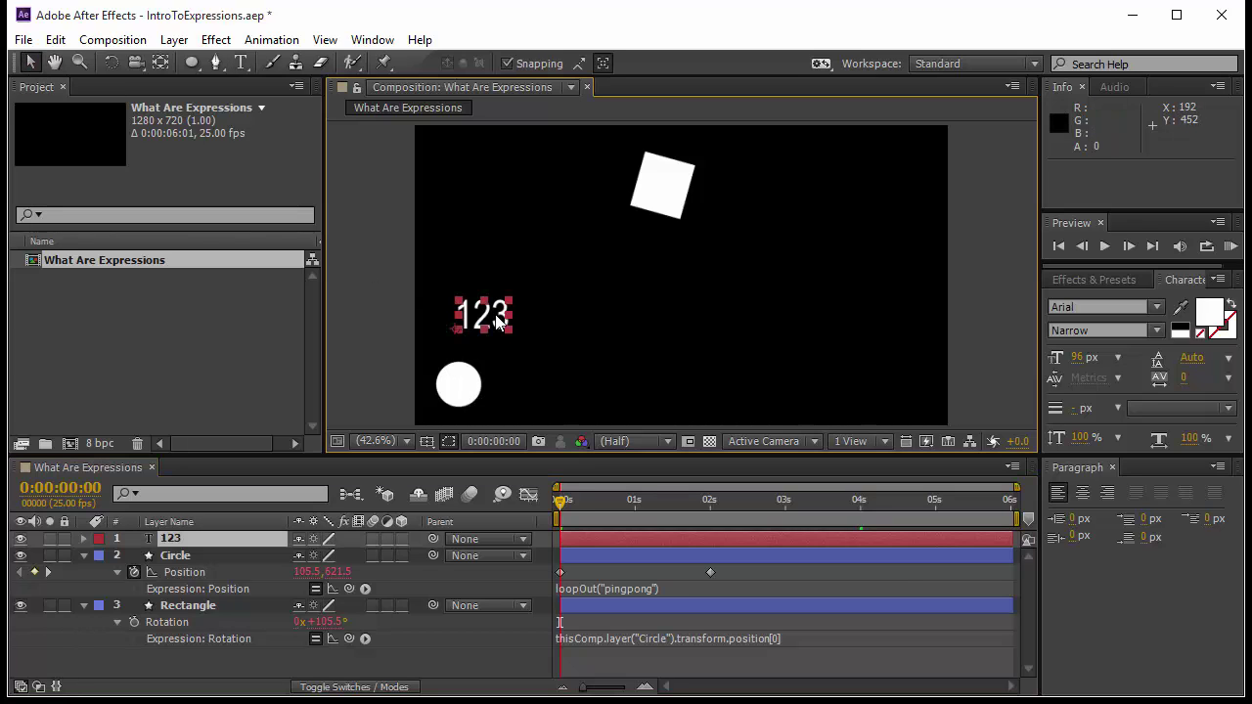
left_click(466, 393)
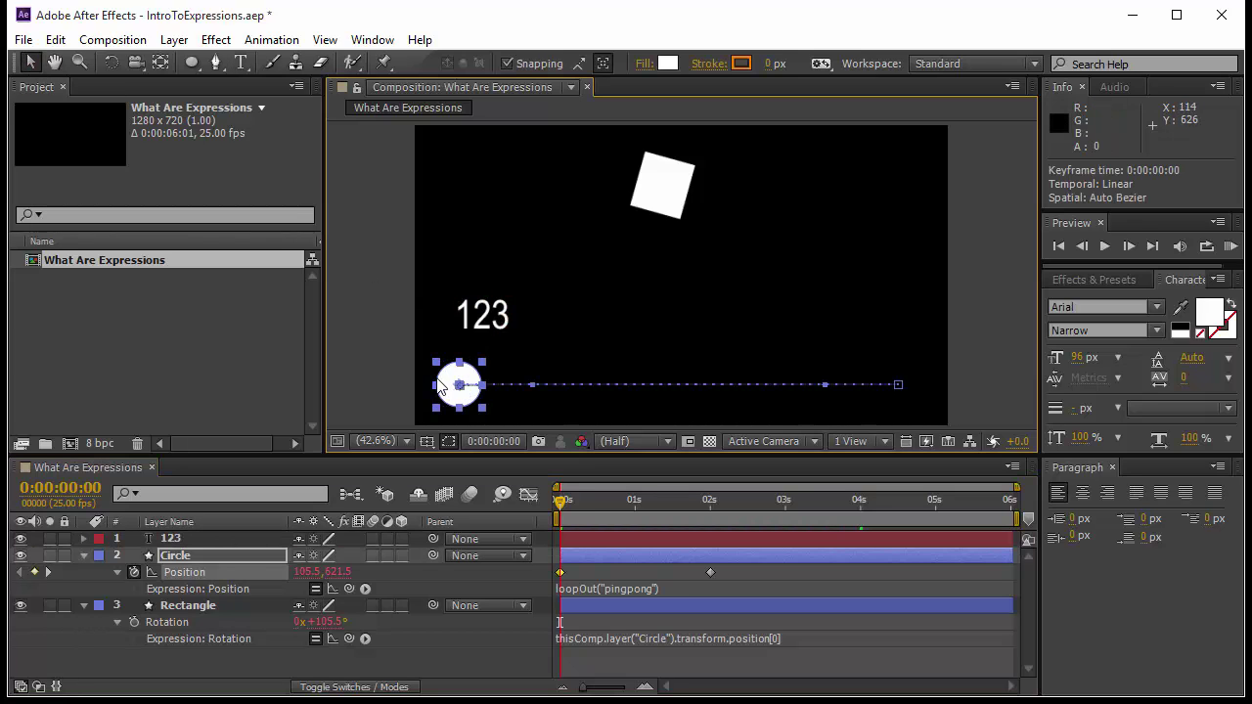
left_click(84, 539)
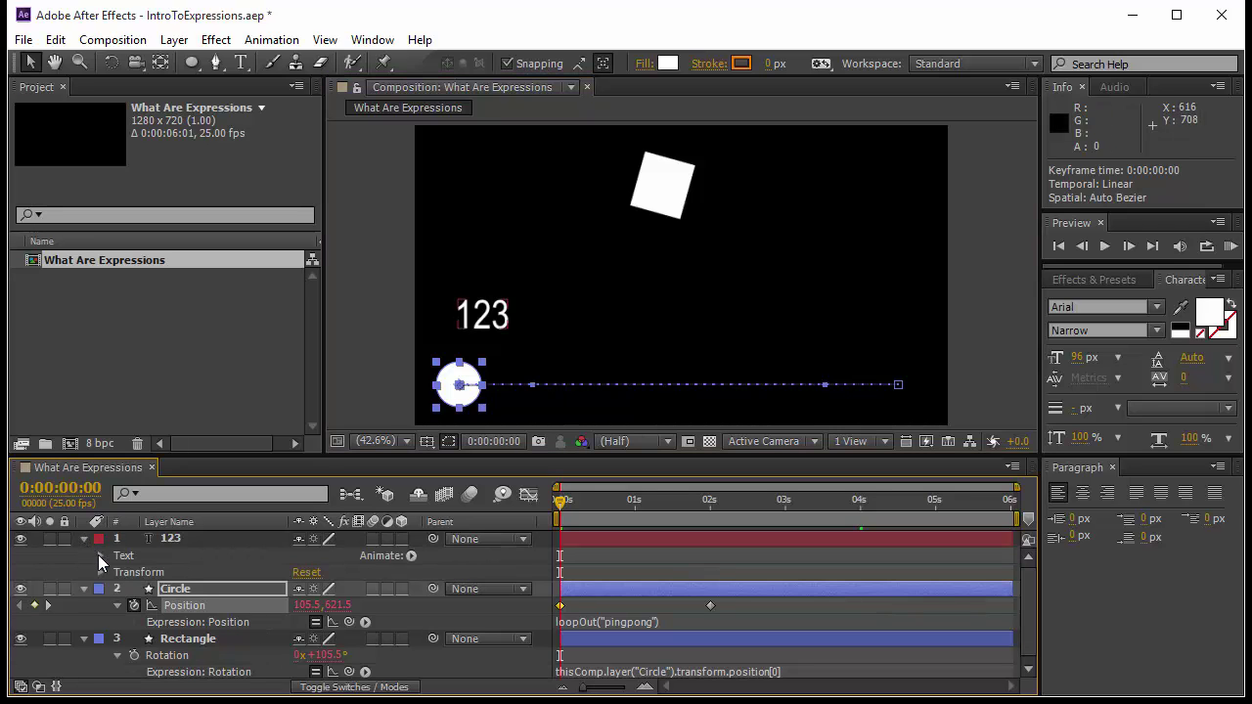
left_click(99, 556)
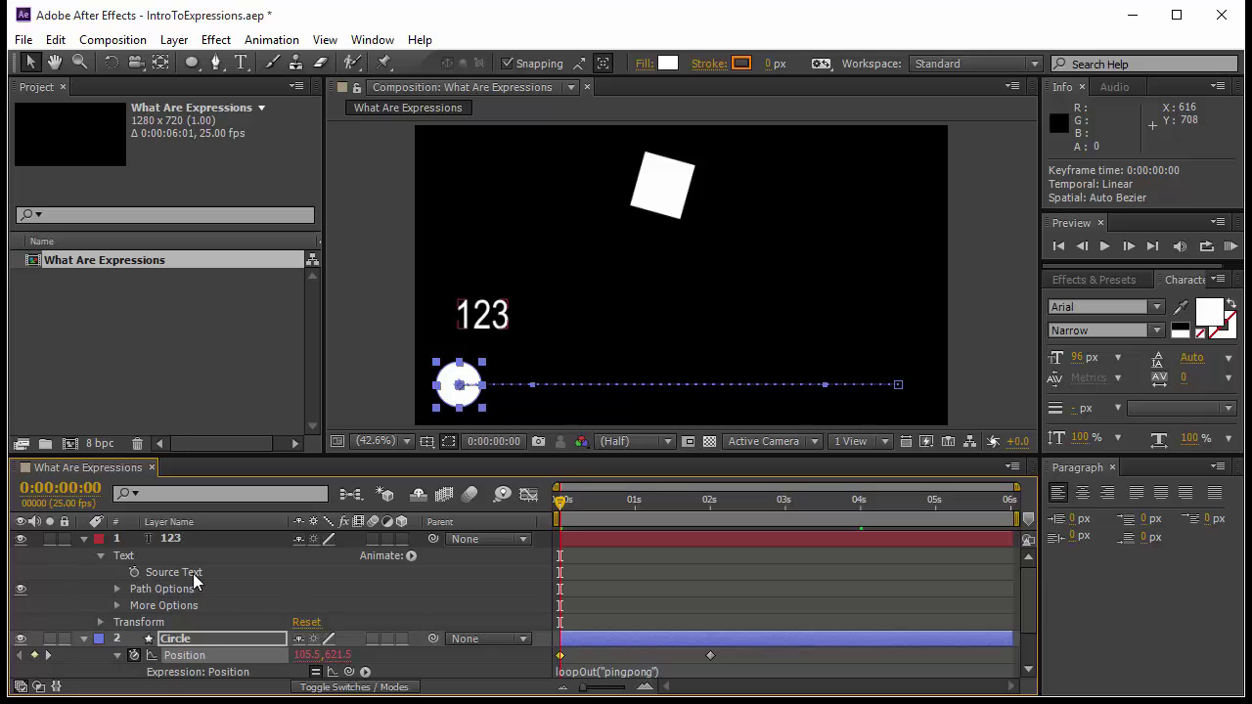
left_click(135, 572, "alt")
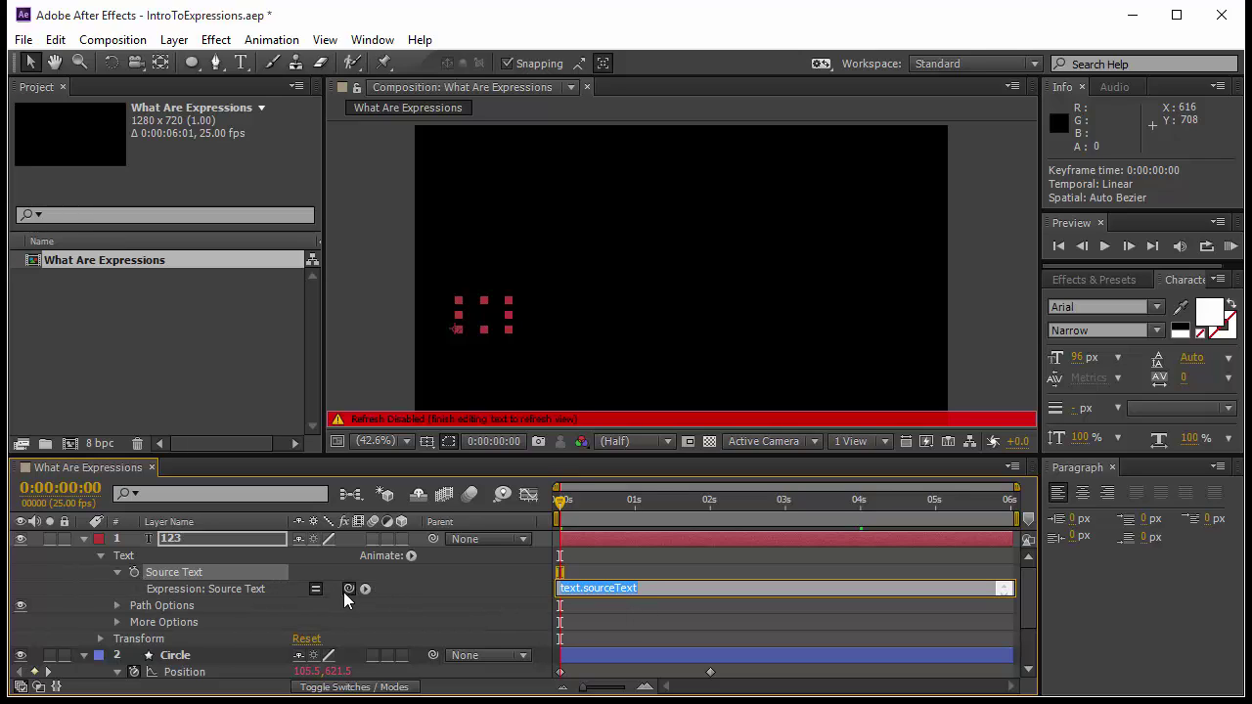
Link the Source Text to the Circle's Position[0], showing 105.537459119465, then preview it updating.
left_click_drag(315, 663, 310, 605)
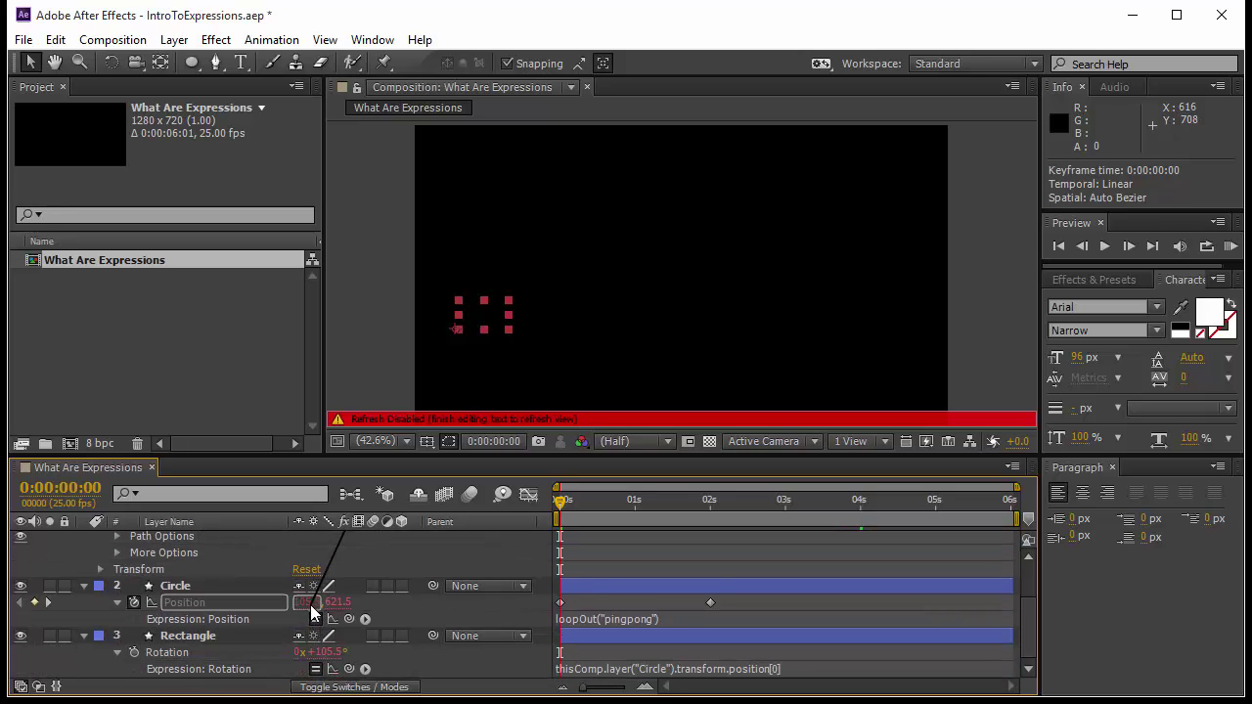
left_click_drag(311, 605, 308, 605)
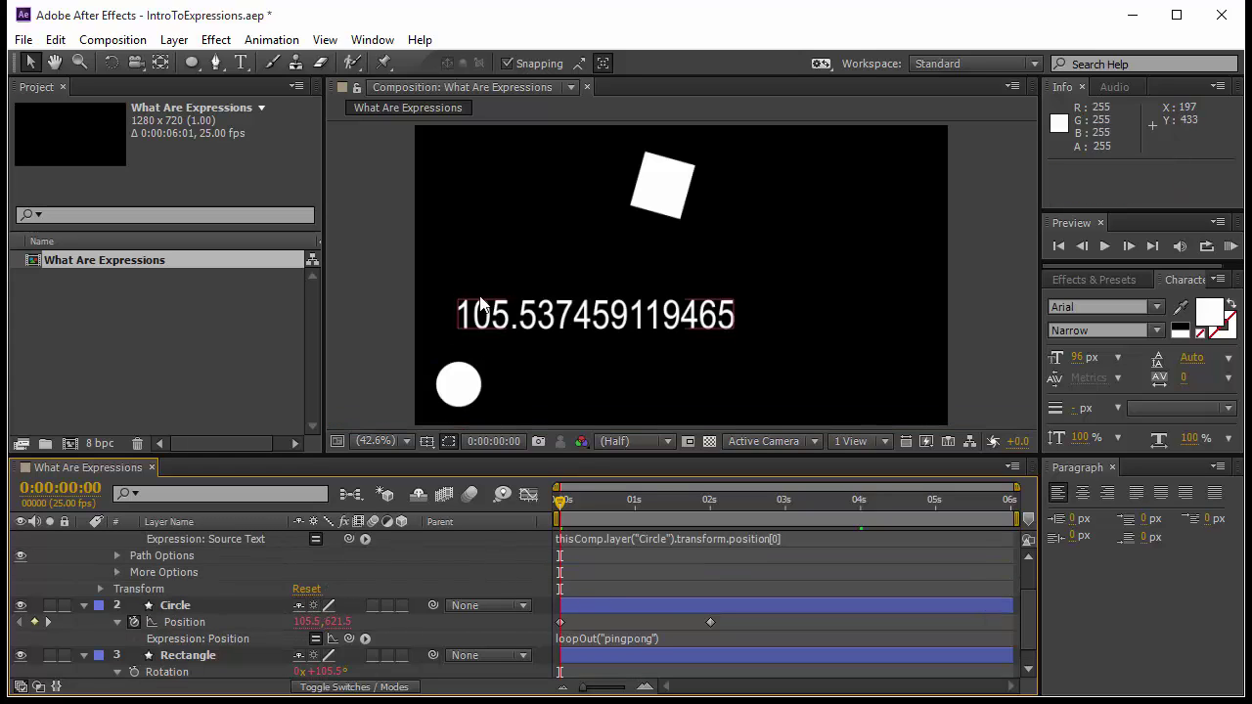
left_click(1231, 245)
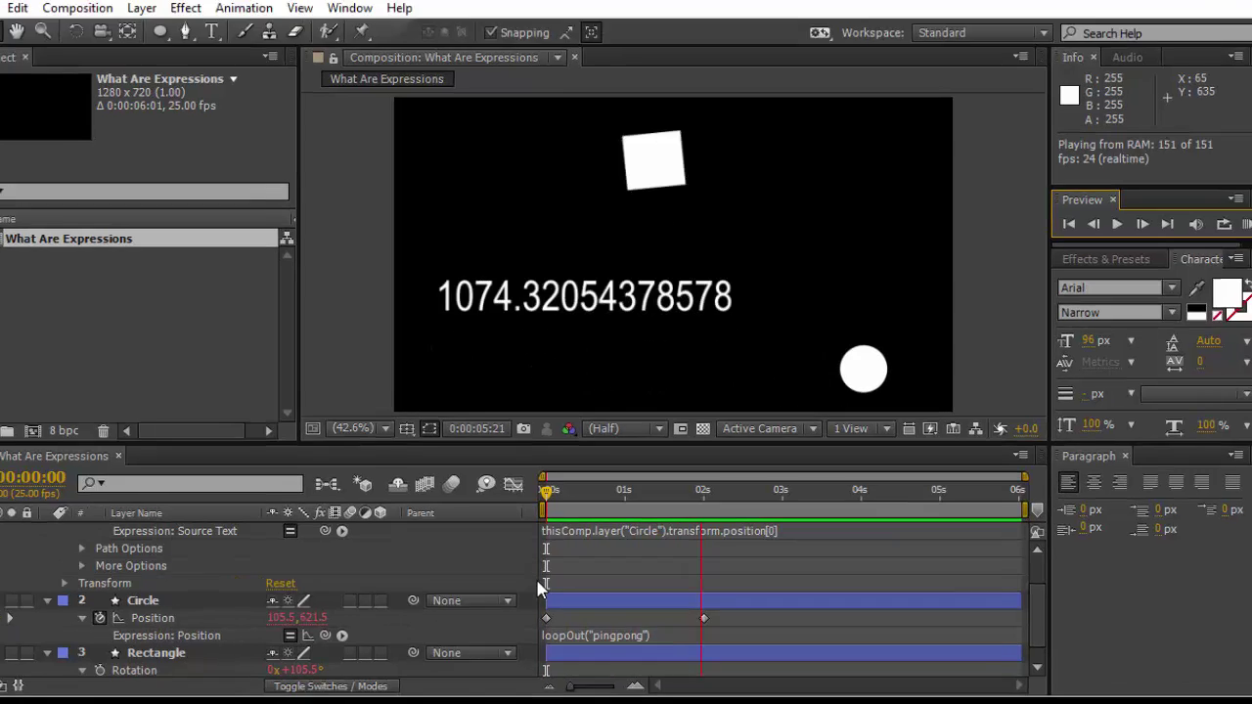
left_click(675, 564)
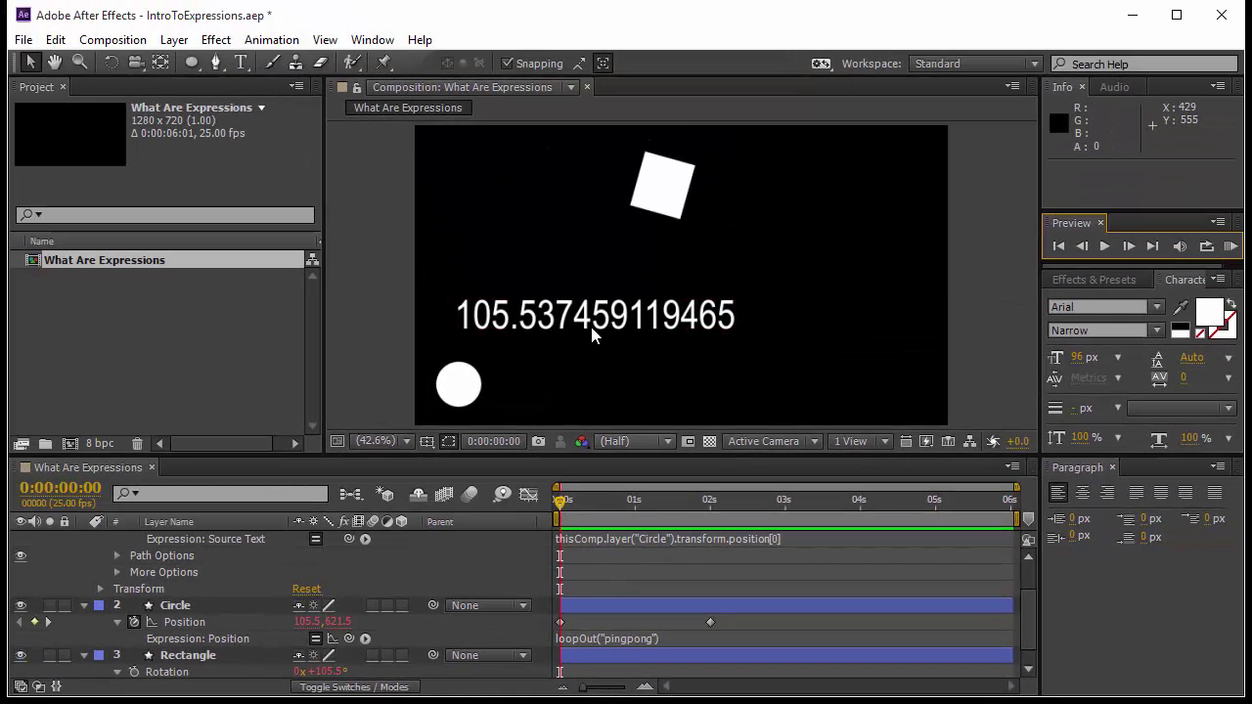
left_click(590, 324)
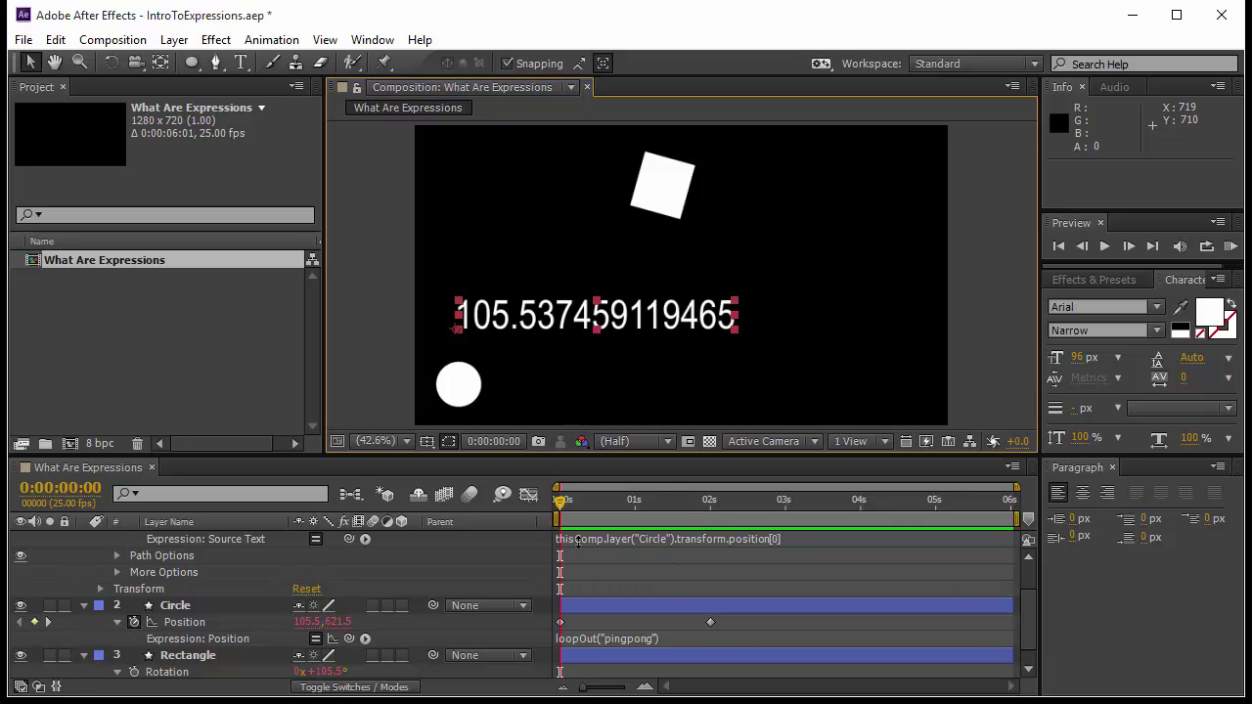
Prefix the Source Text expression with p= so it stores the Circle's x position.
left_click(582, 539)
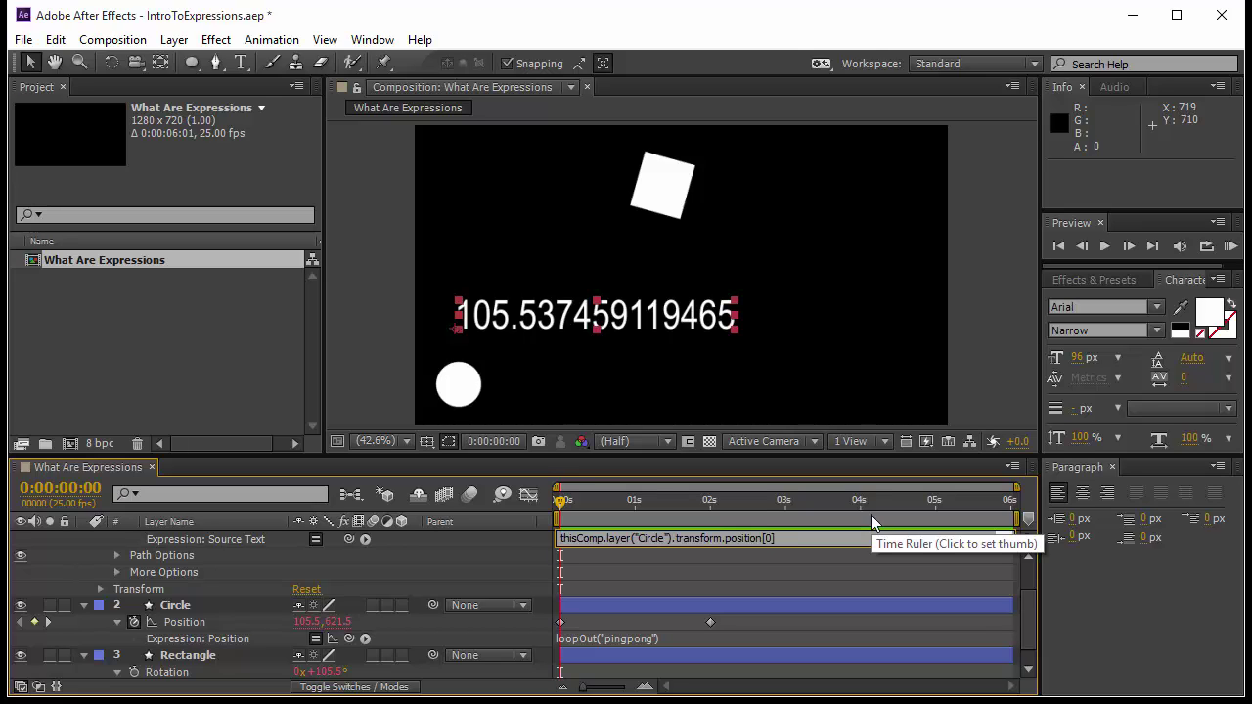
type("p=")
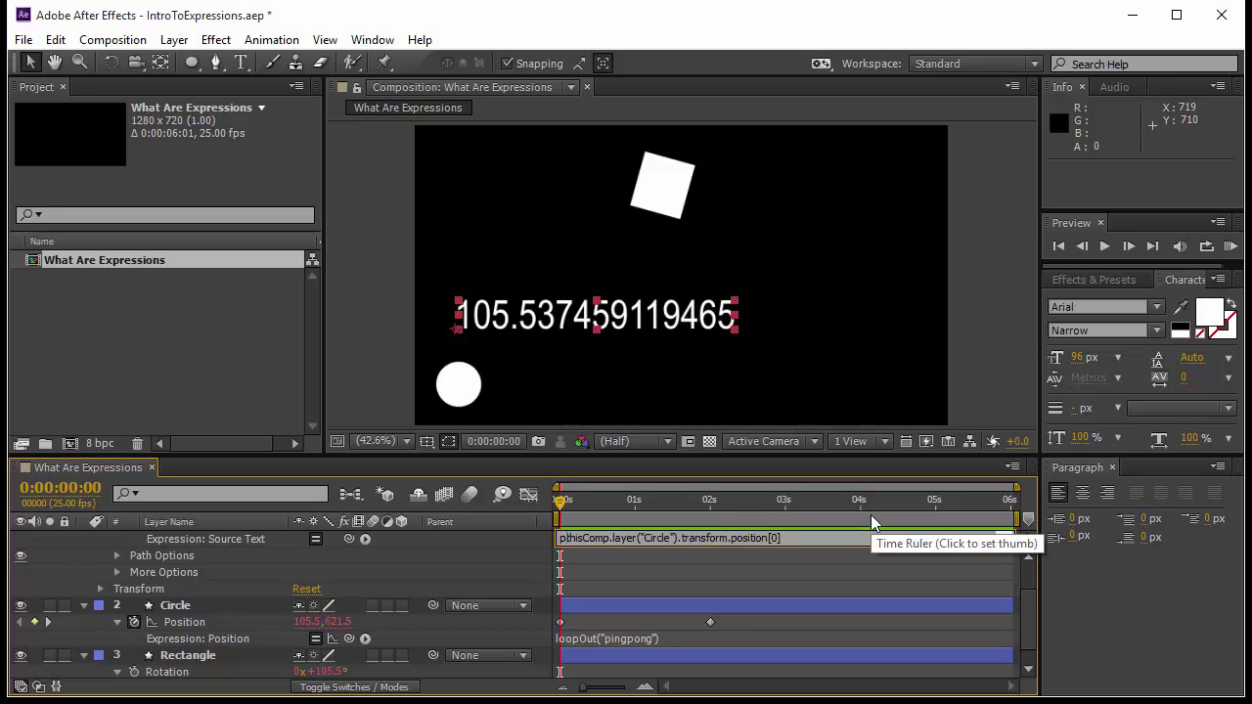
left_click(880, 573)
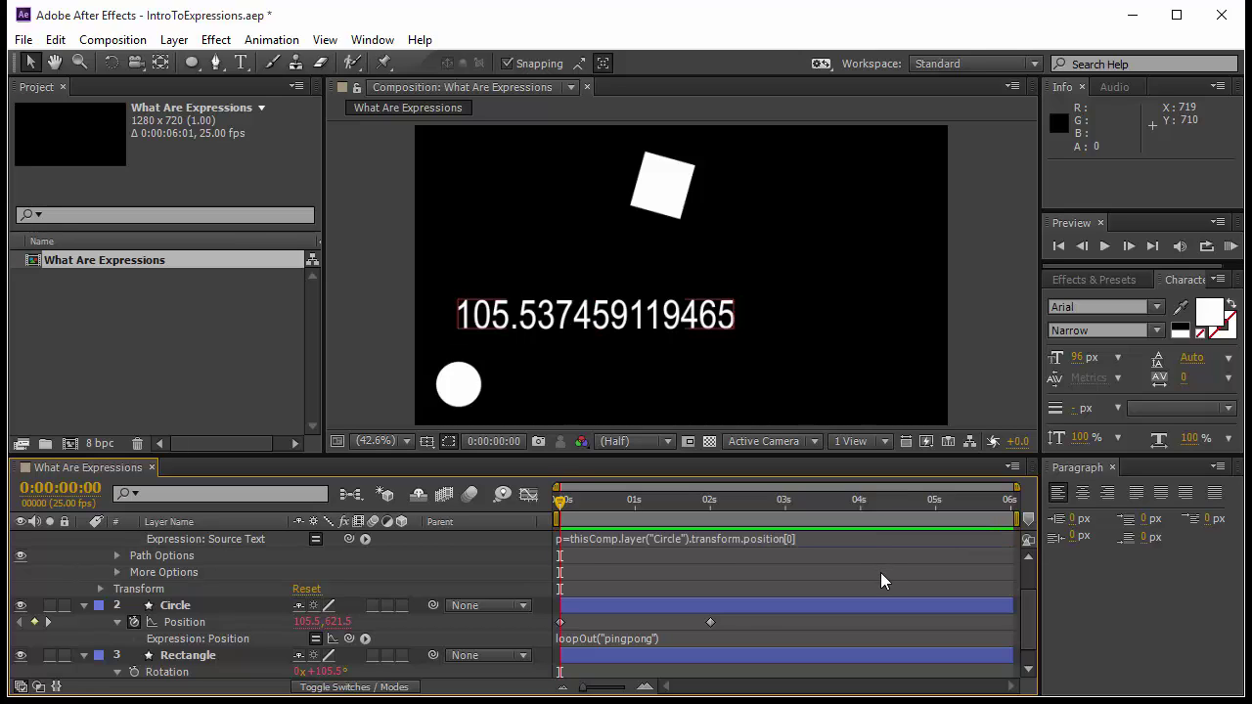
Add a second expression line Math.round(p) from the expression language menu.
left_click(828, 539)
left_click(830, 539)
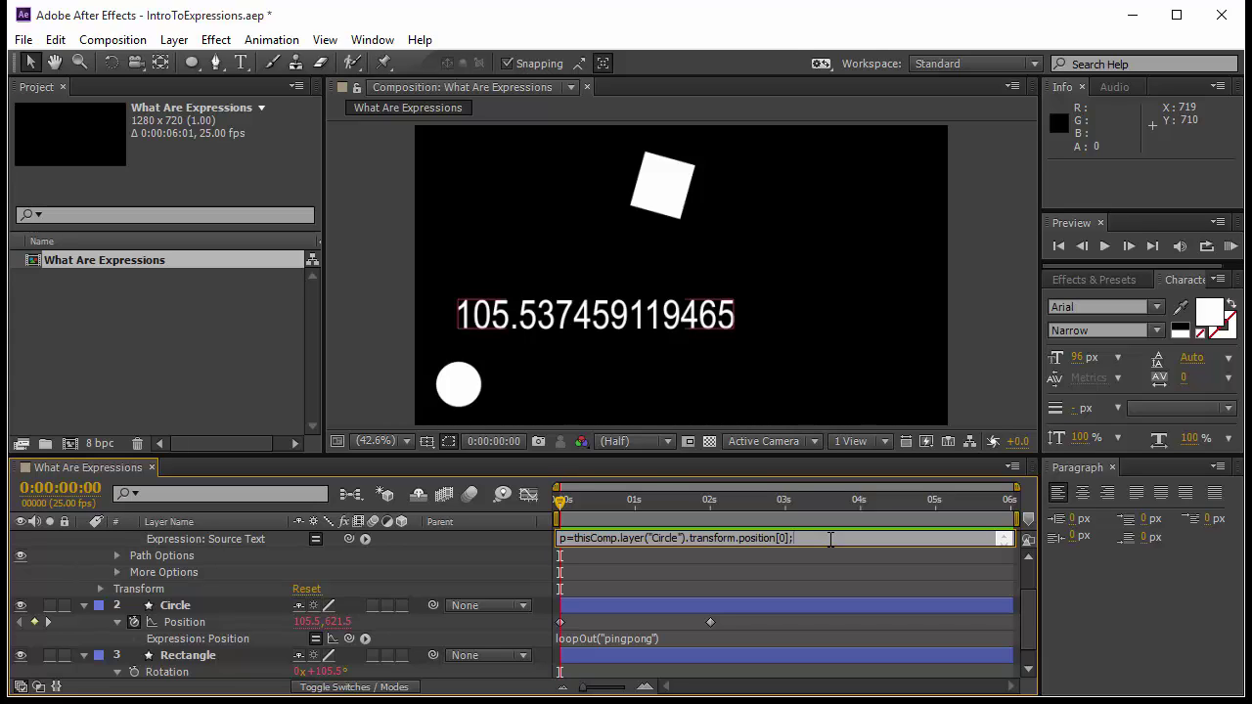
key("Return")
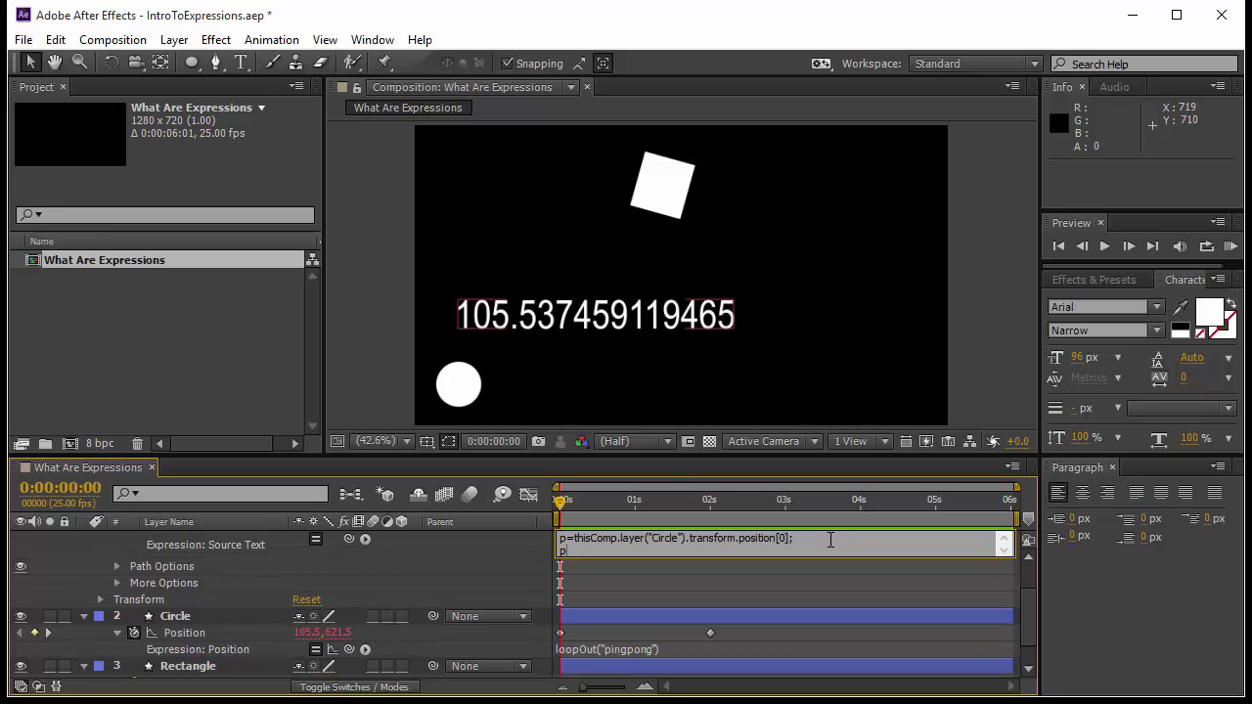
left_click(366, 538)
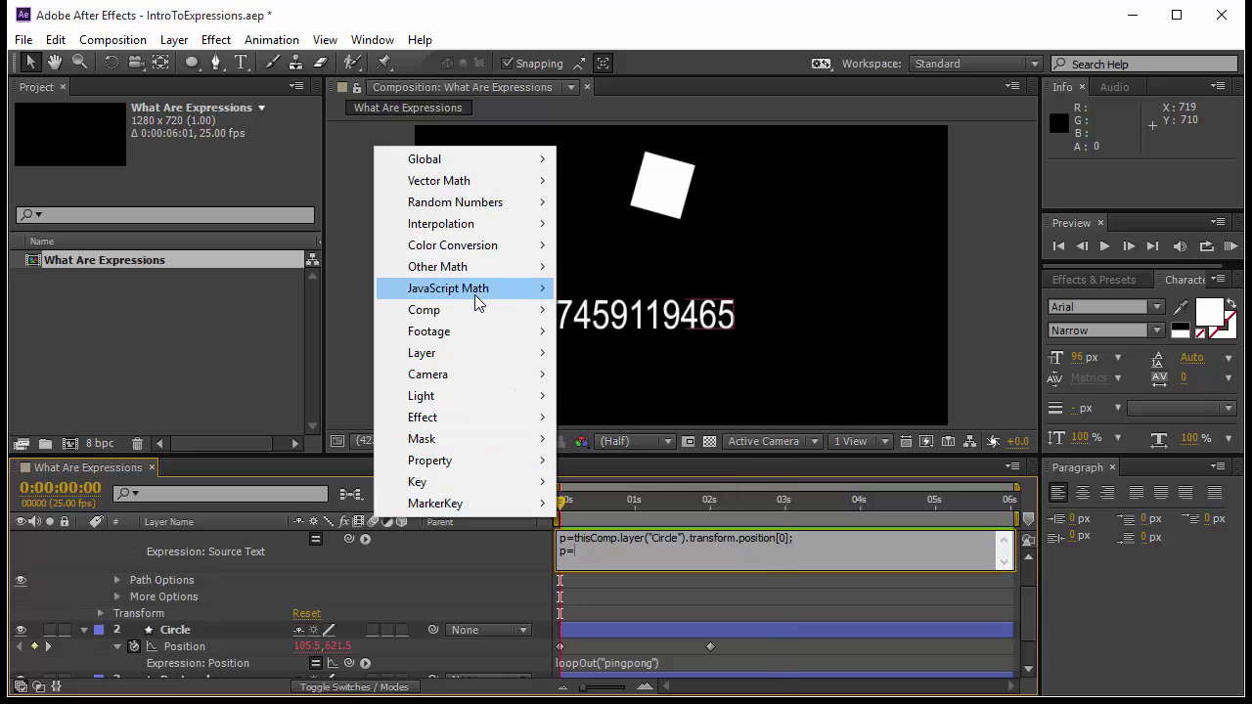
mouse_move(476, 295)
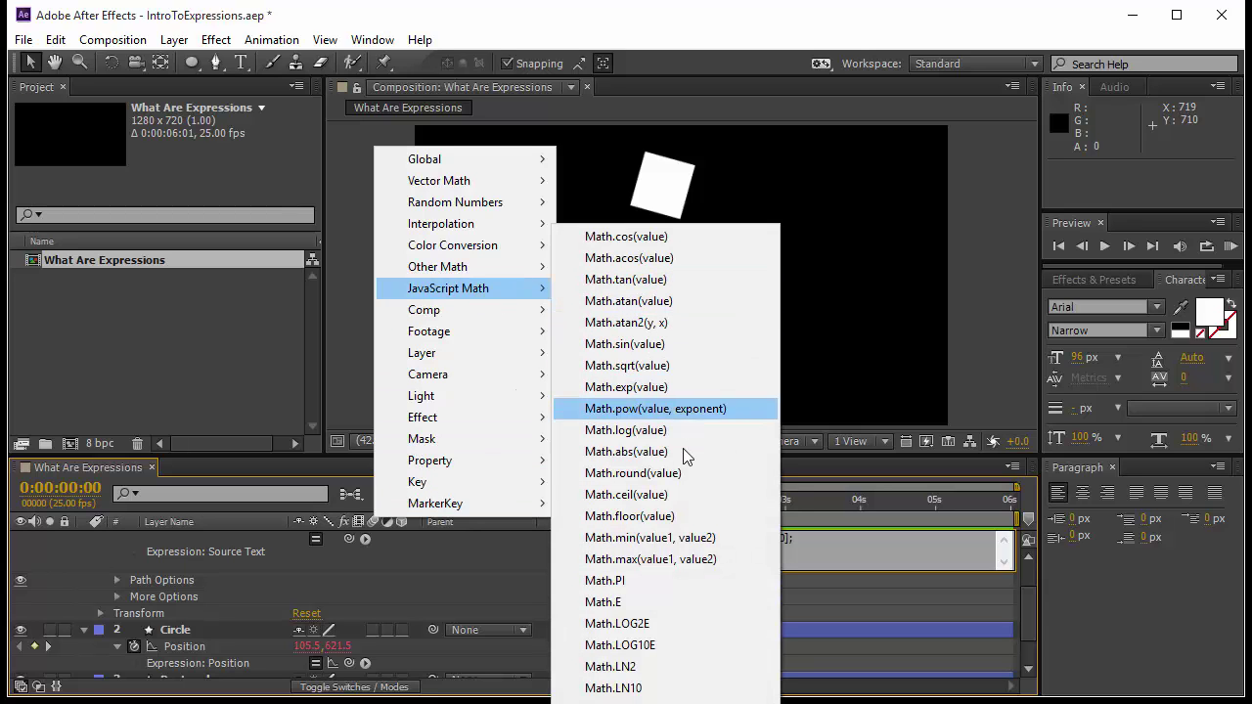
left_click(684, 474)
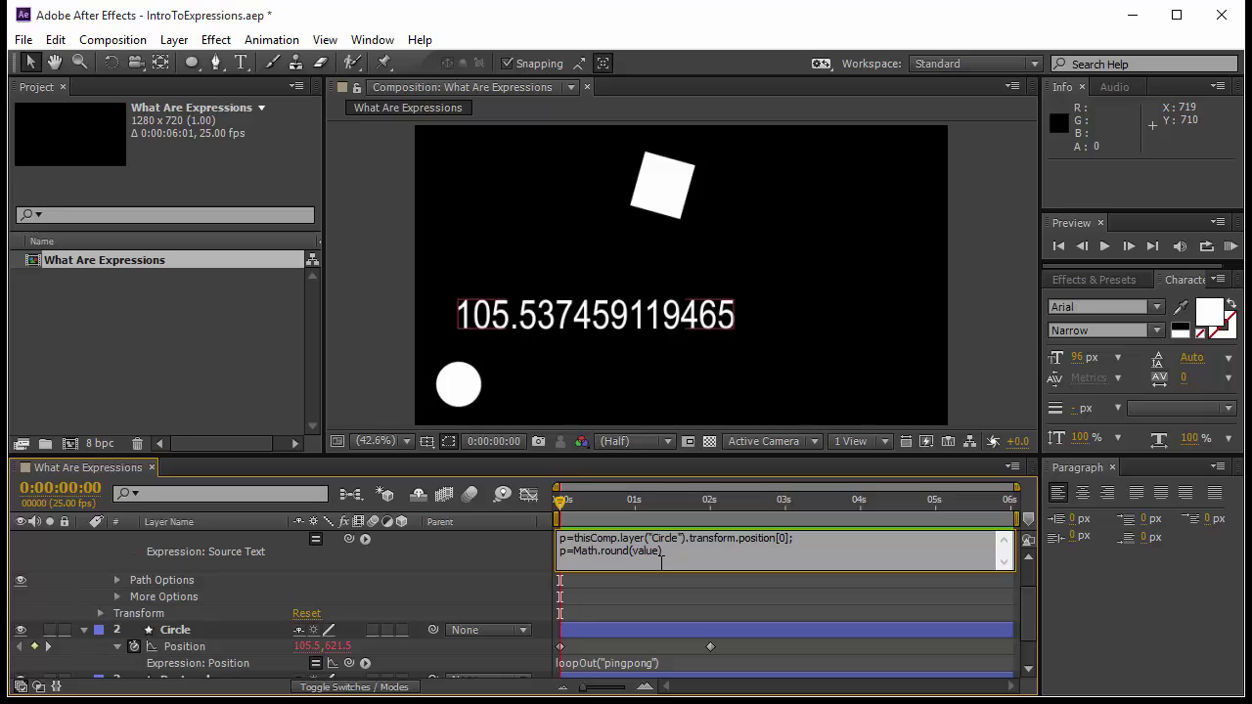
double_click(662, 561)
type("p")
Commit the rounding expression, move the readout further left, and preview the rounded number.
left_click(527, 588)
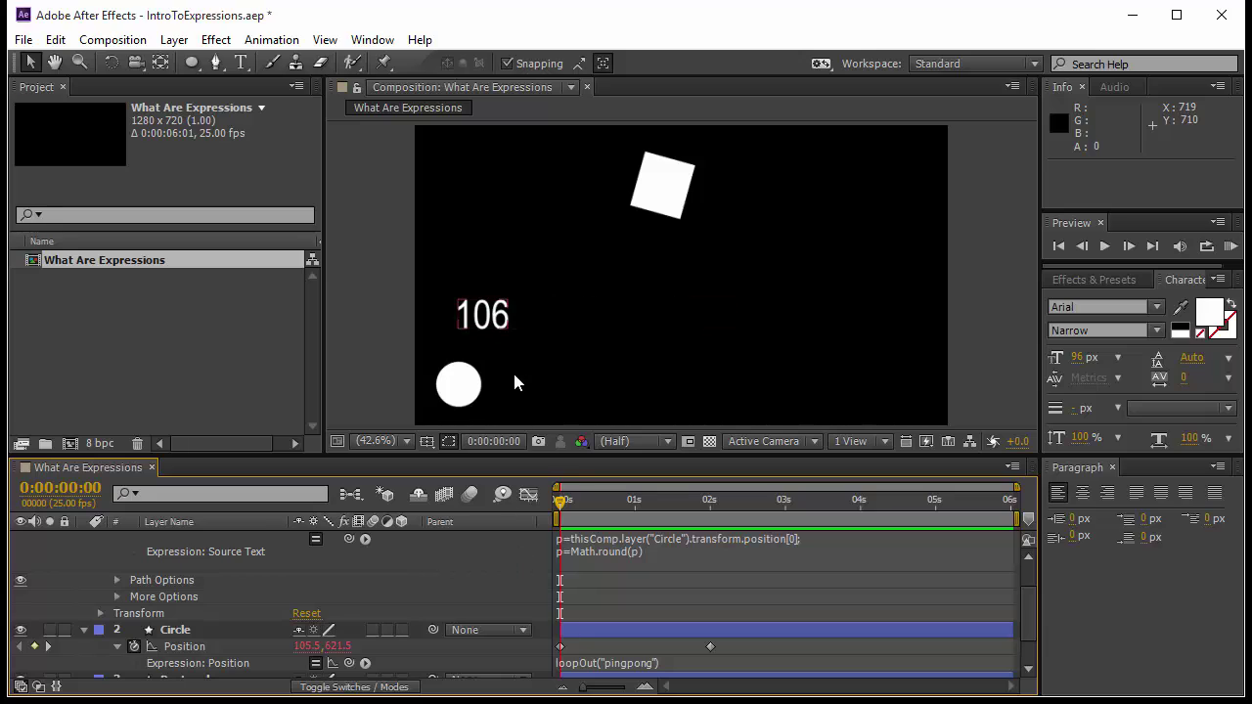
left_click_drag(492, 323, 468, 327)
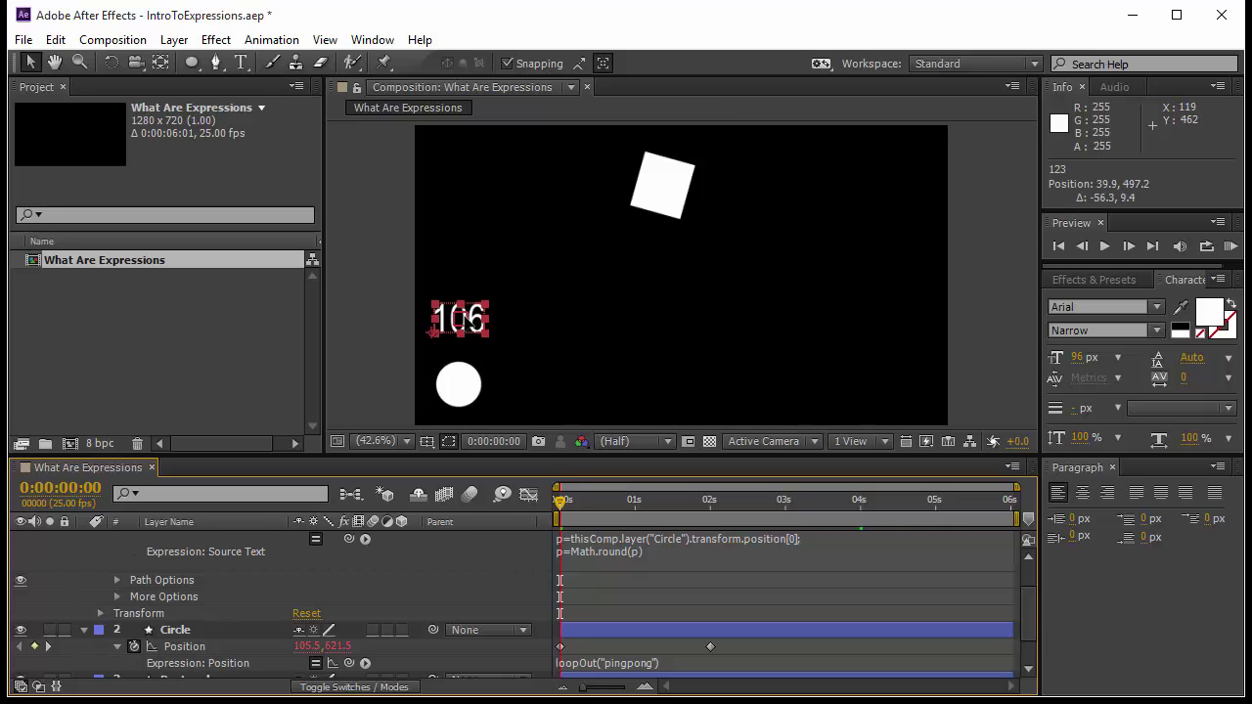
key("space")
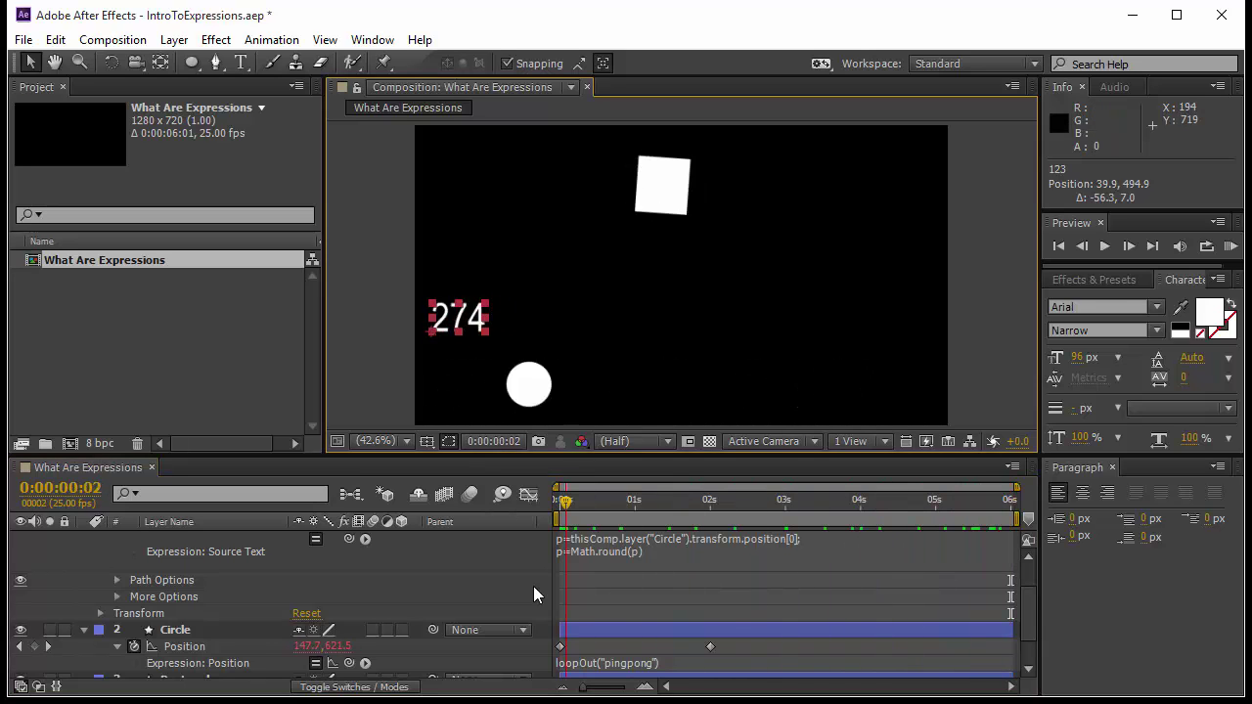
key("space")
left_click(1231, 245)
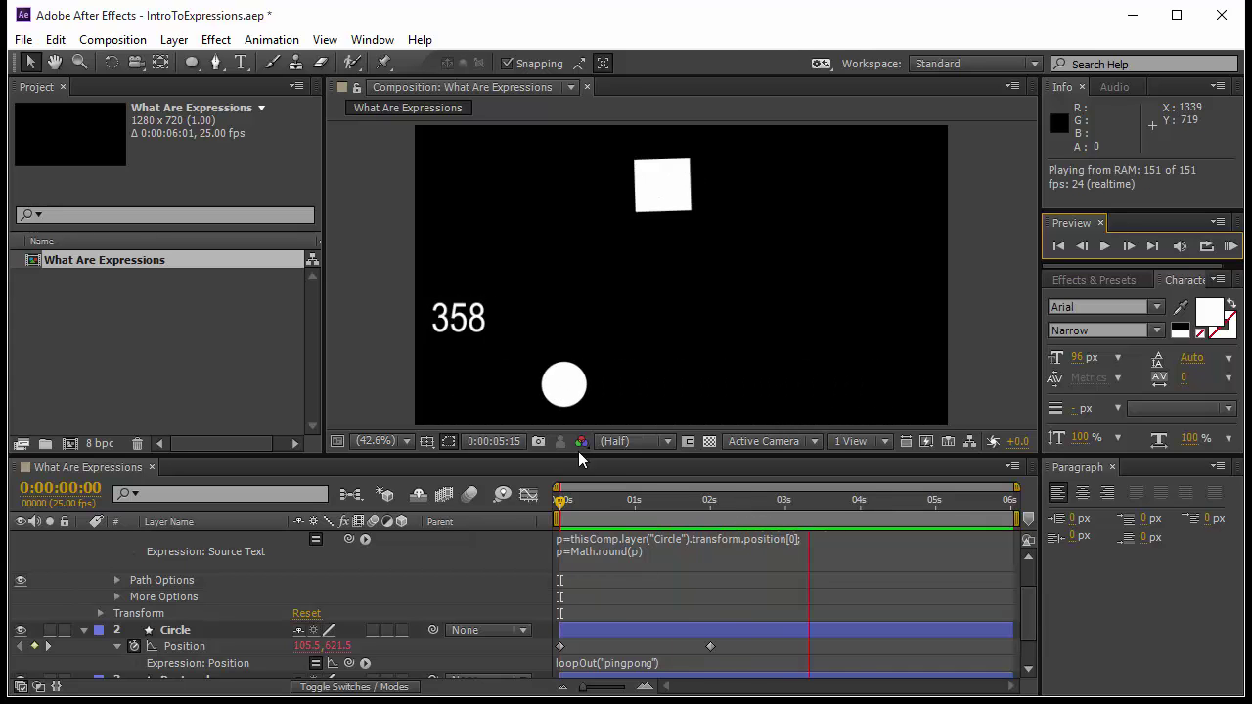
left_click(652, 553)
Divide the Circle's x position by 10 in the expression so the readout shows 11, and preview.
left_click(685, 554)
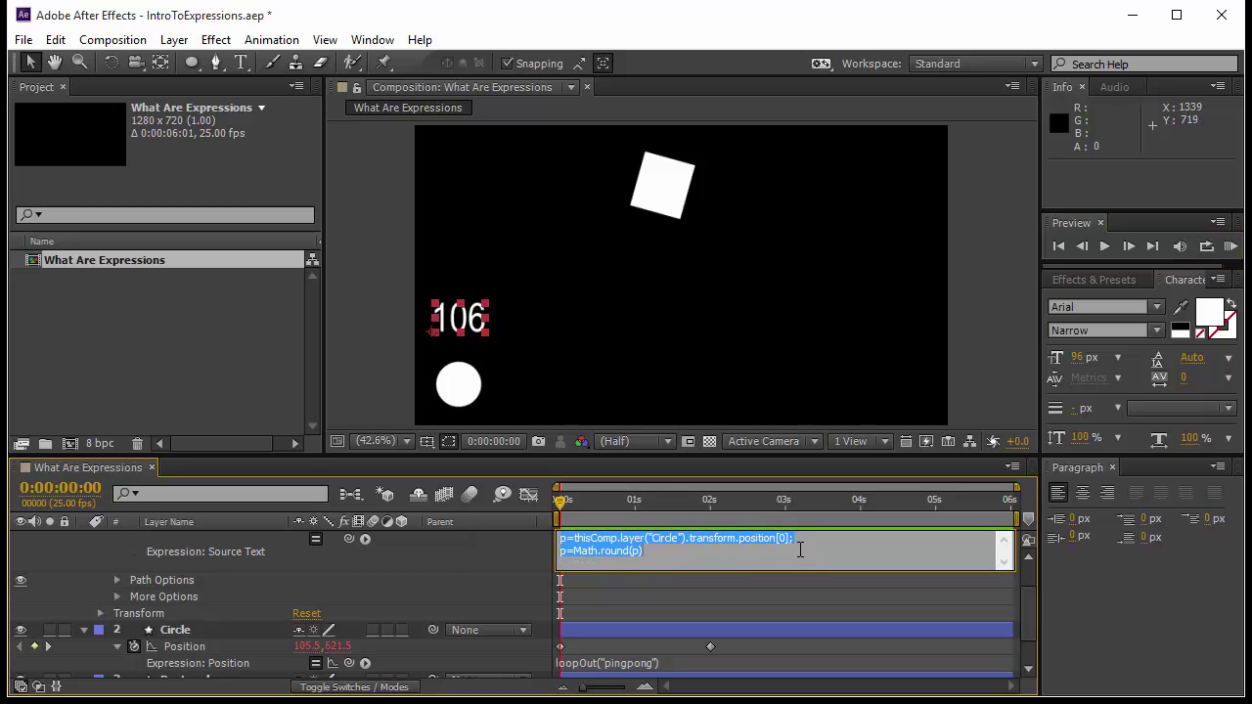
left_click(792, 540)
type(";")
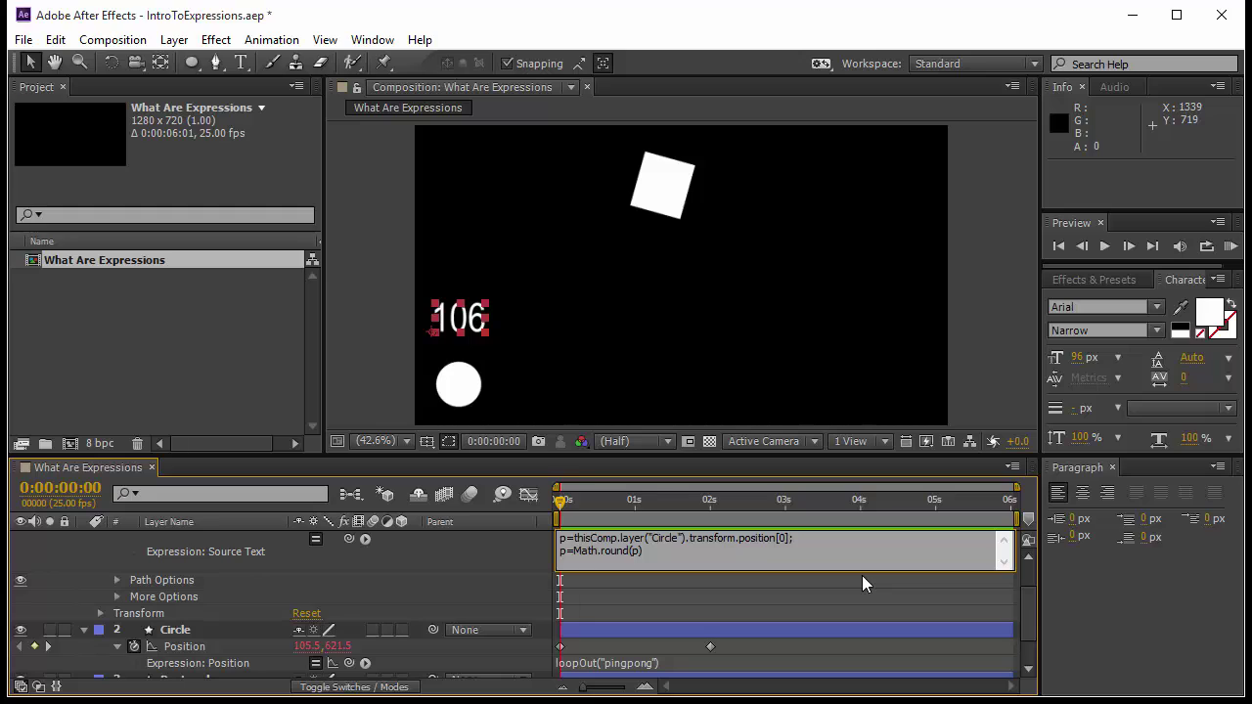
key("Left")
type("/10")
left_click(686, 598)
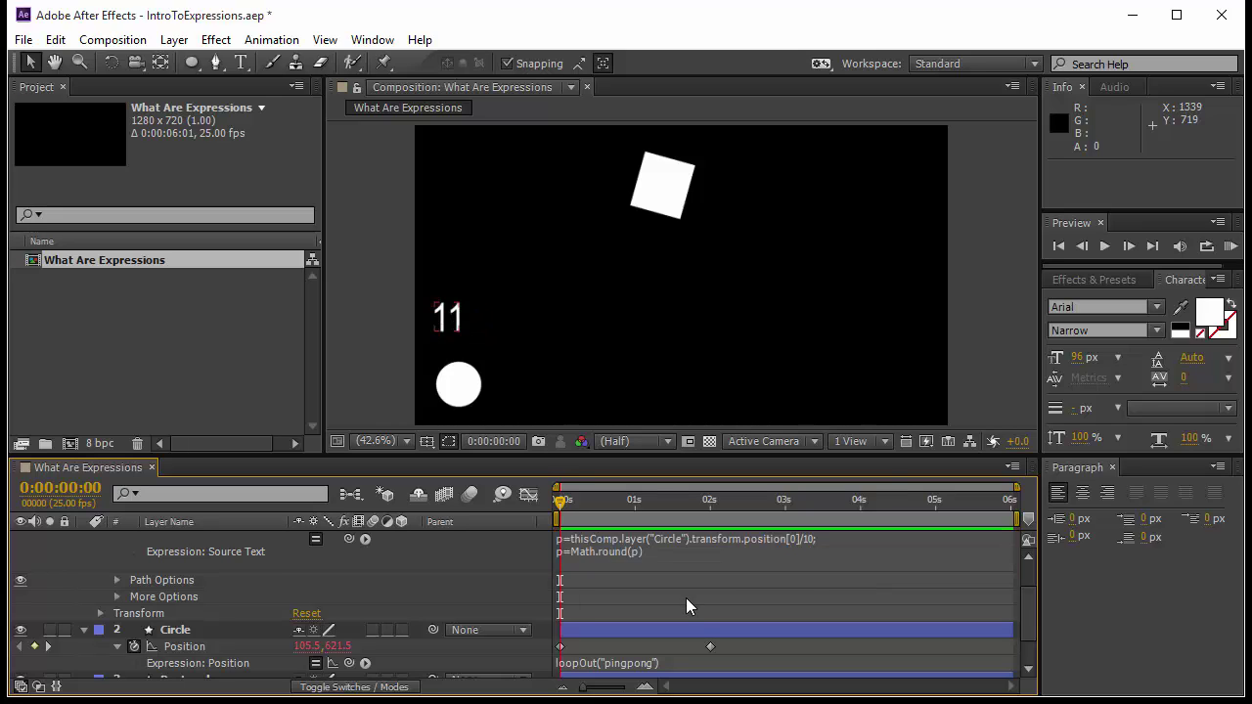
key("space")
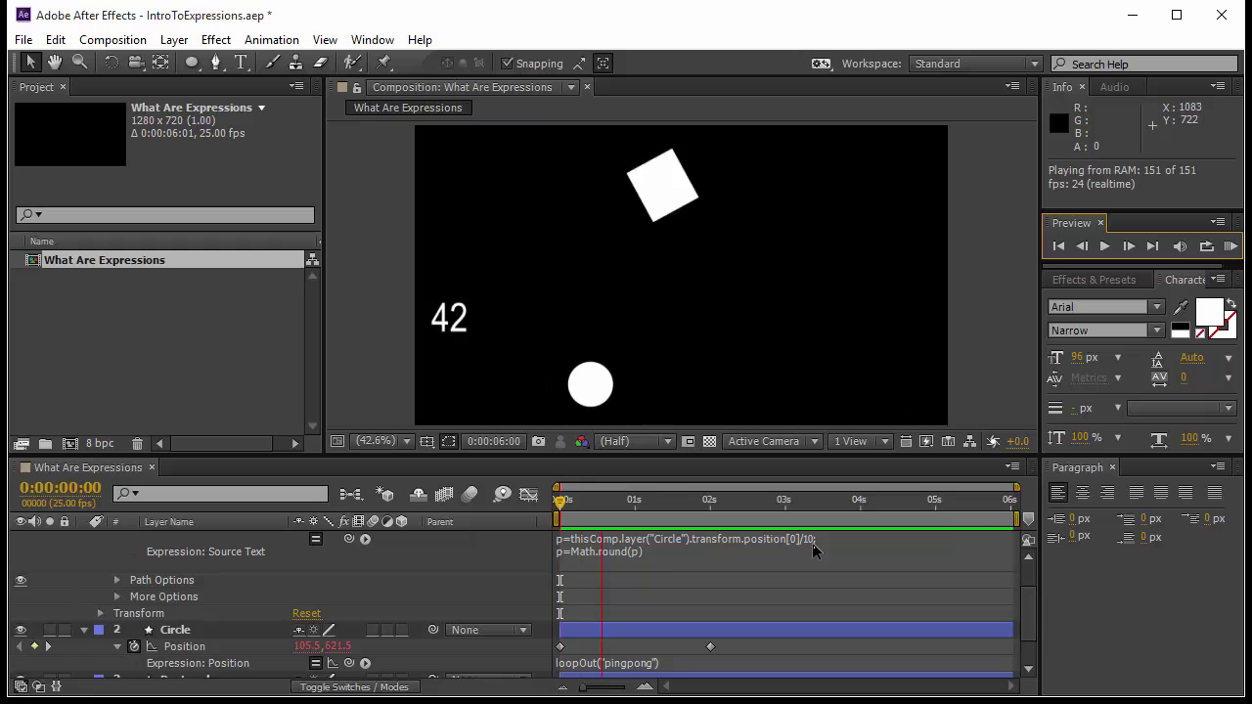
key("space")
left_click(668, 556)
Append +"%" to the Math.round line so the readout shows 11%.
left_click(665, 556)
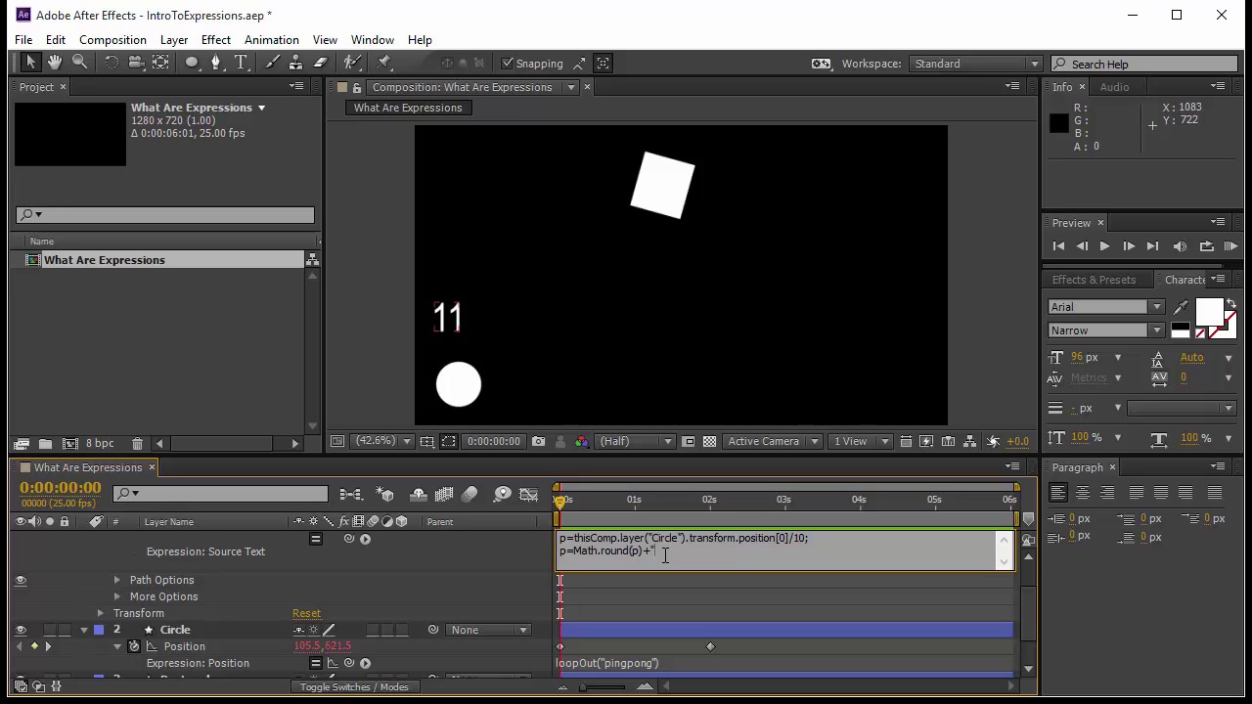
type("+\"%\"")
left_click(677, 590)
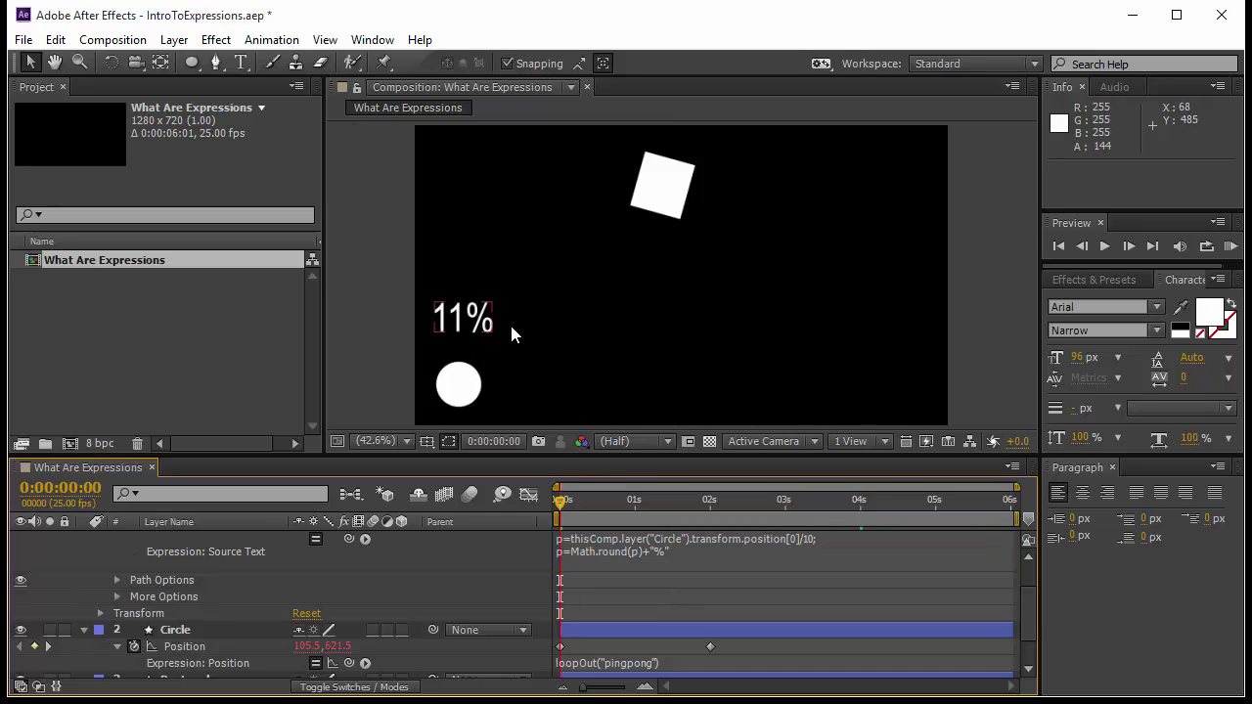
Preview the rising percentage readout, then select the percentage text layer.
left_click(1231, 247)
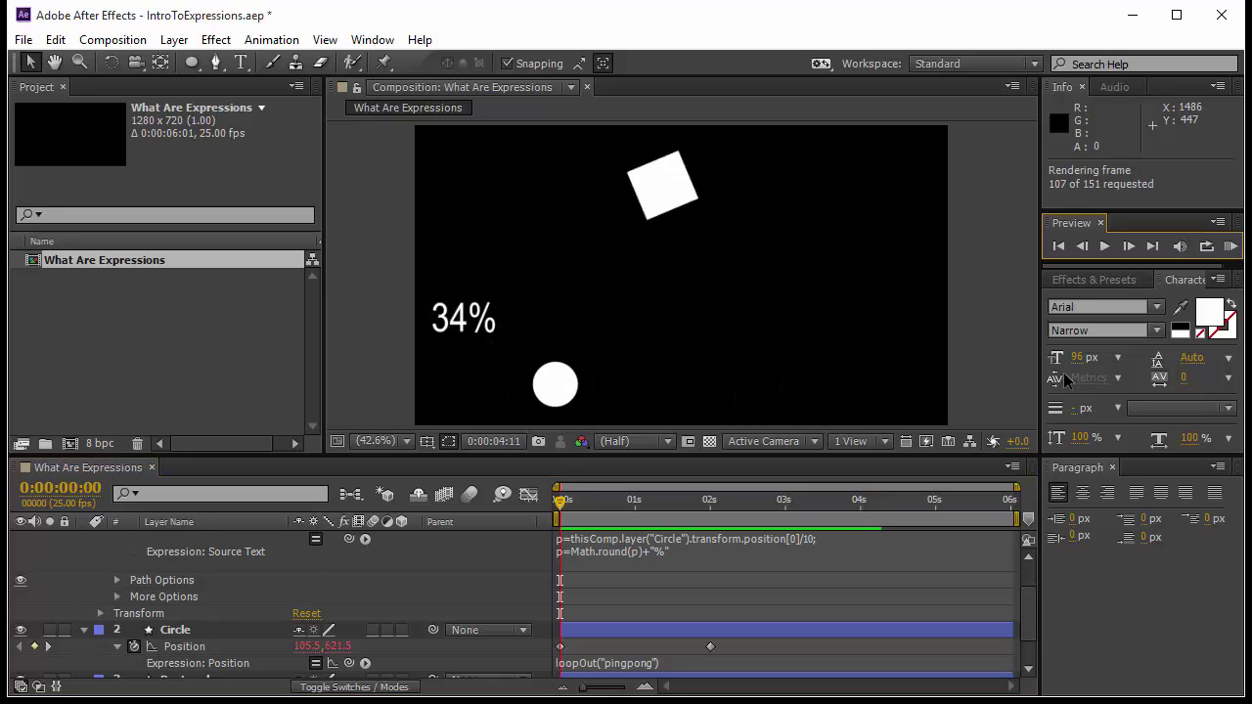
left_click(599, 580)
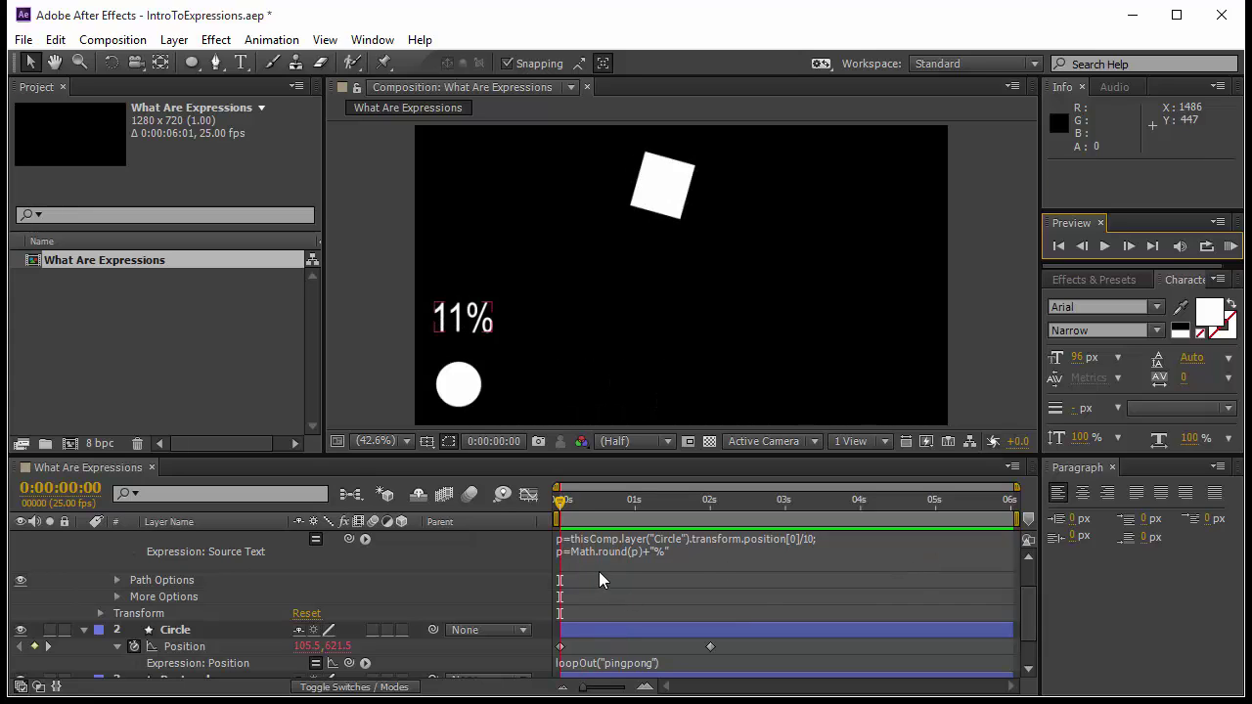
left_click(462, 321)
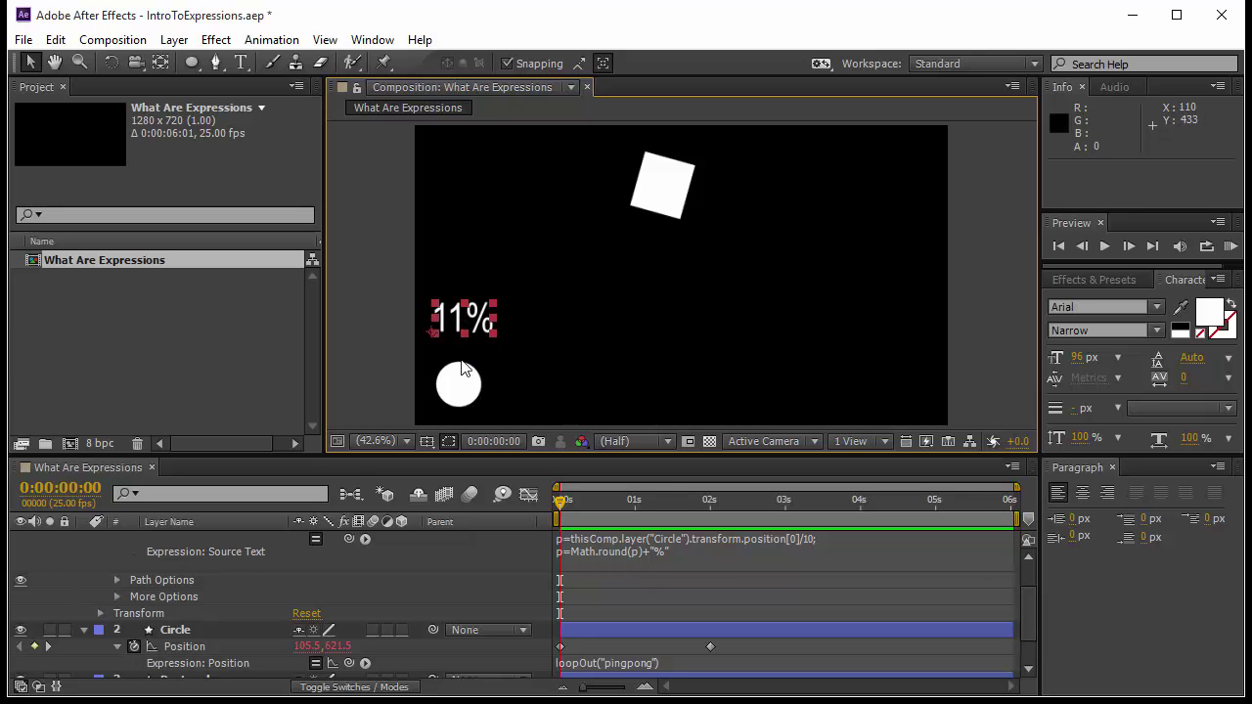
scroll(489, 573, "up", 2)
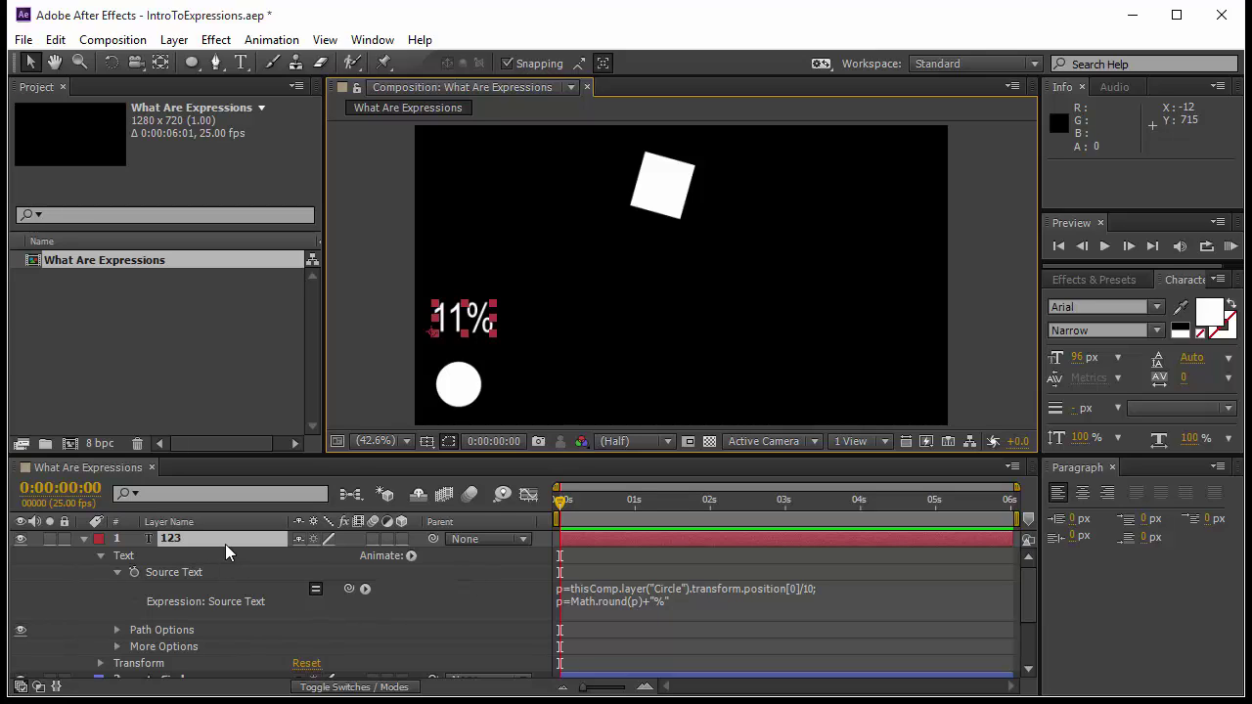
Pick-whip the 123 layer's Position expression to the Circle's Position, giving [temp, temp], and preview.
key("u")
key("u")
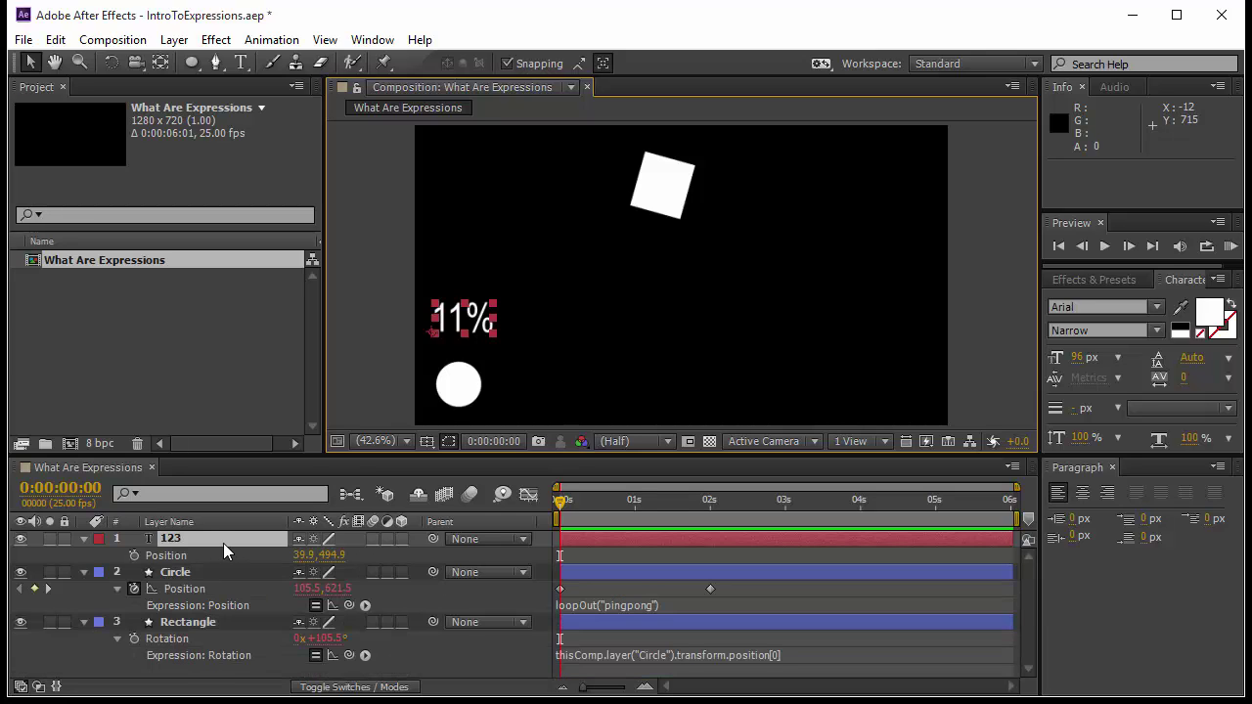
left_click(134, 554, "alt")
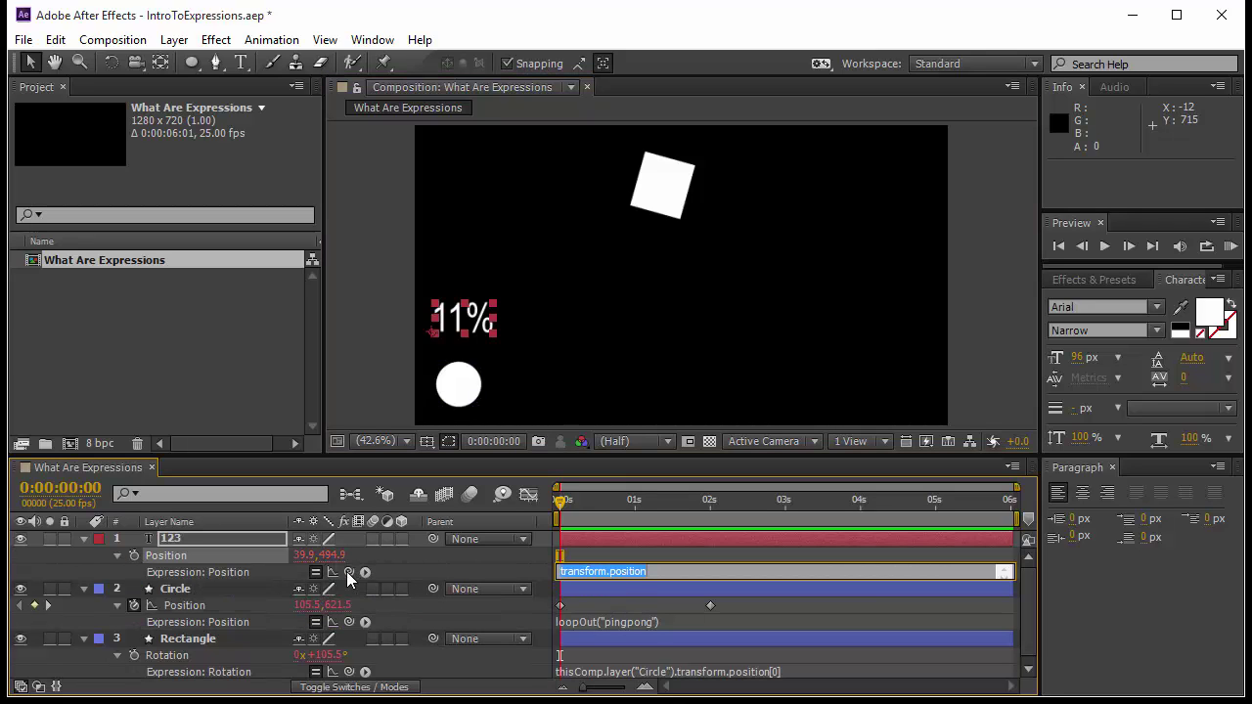
left_click_drag(349, 572, 309, 606)
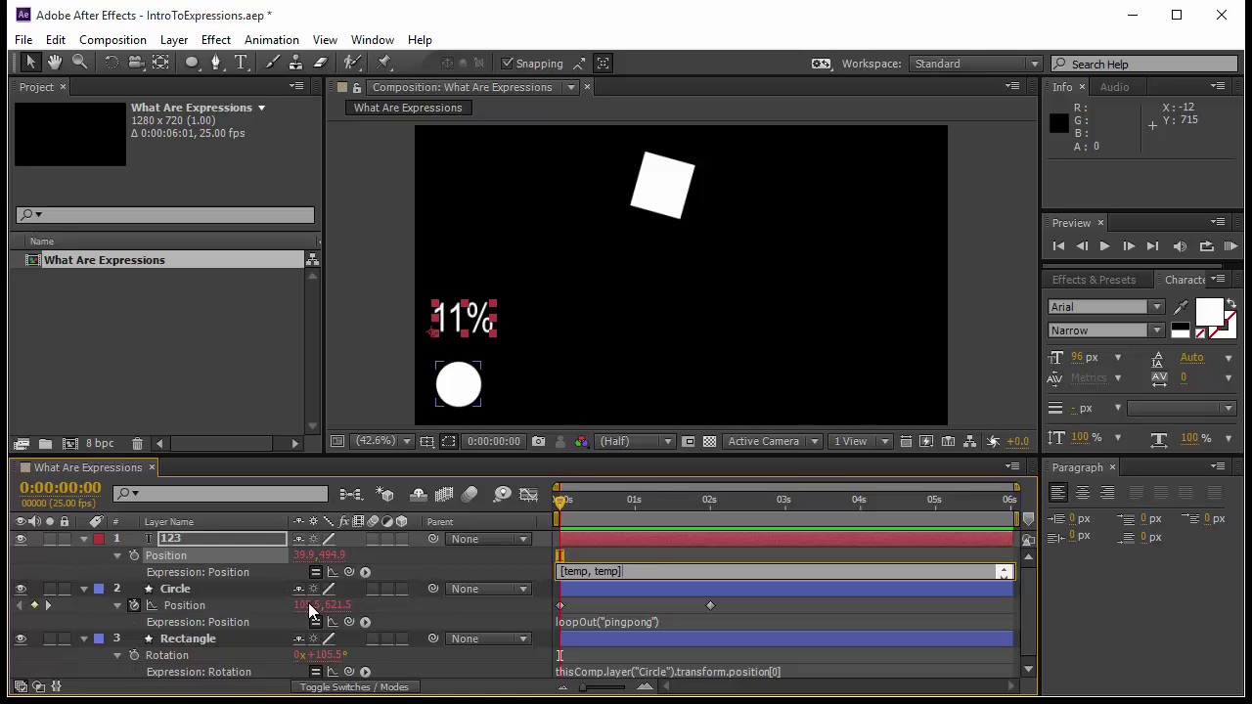
left_click(1231, 246)
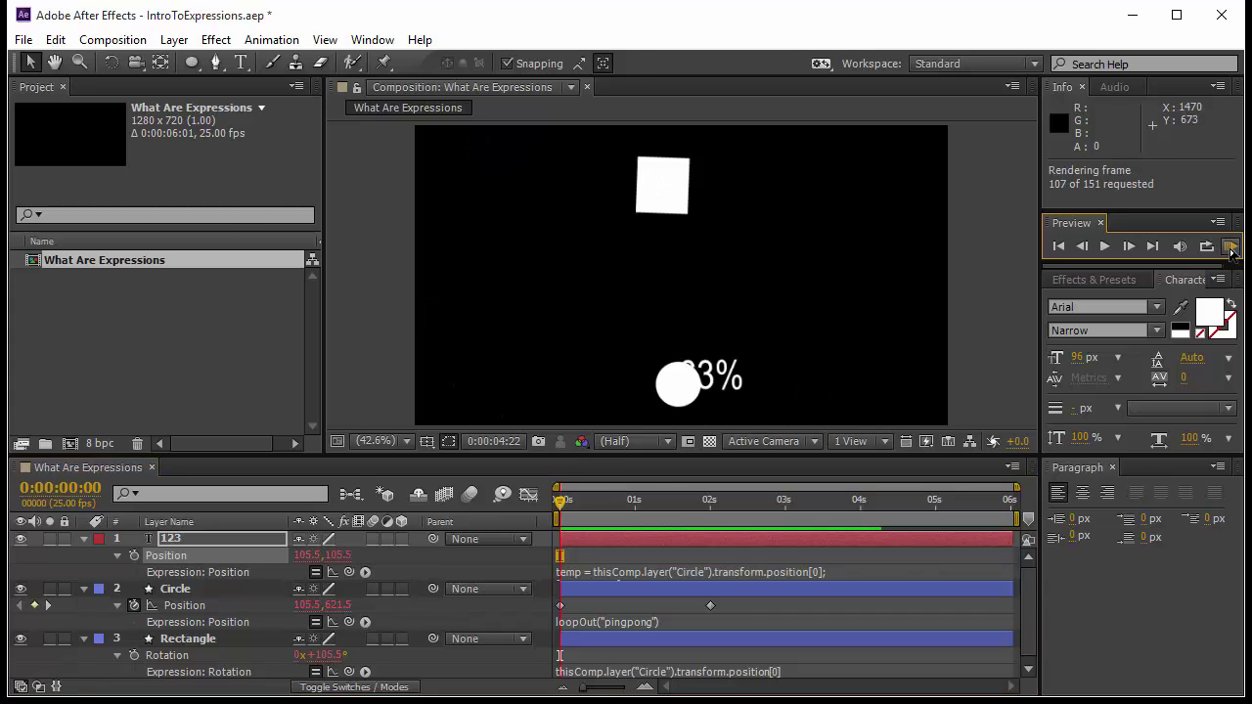
left_click(506, 484)
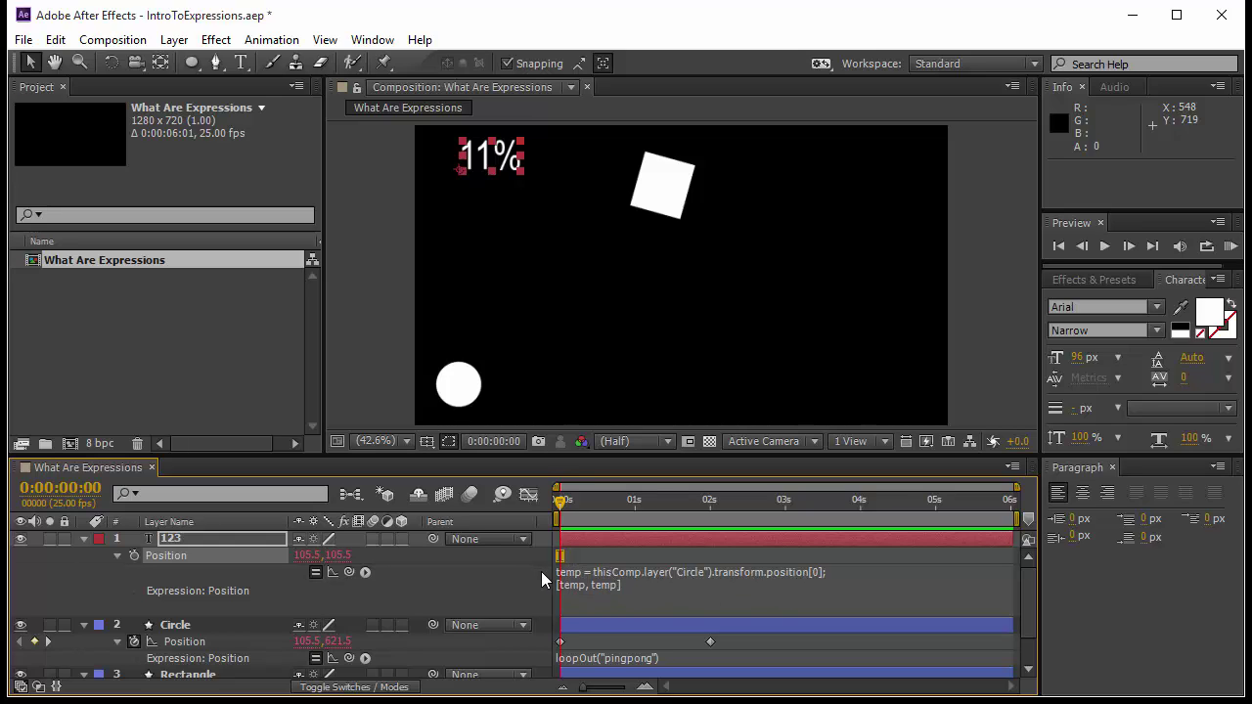
Replace the second temp in the Position expression with transform.position[1].
left_click(600, 585)
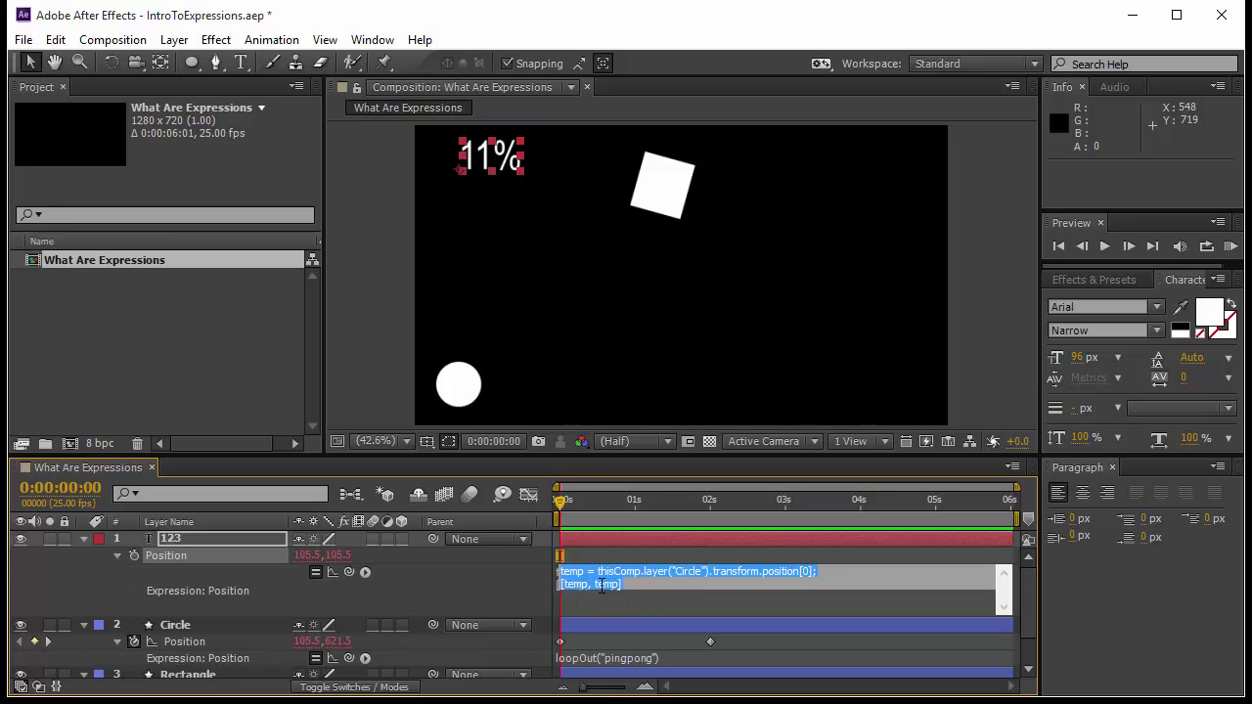
left_click_drag(595, 585, 618, 594)
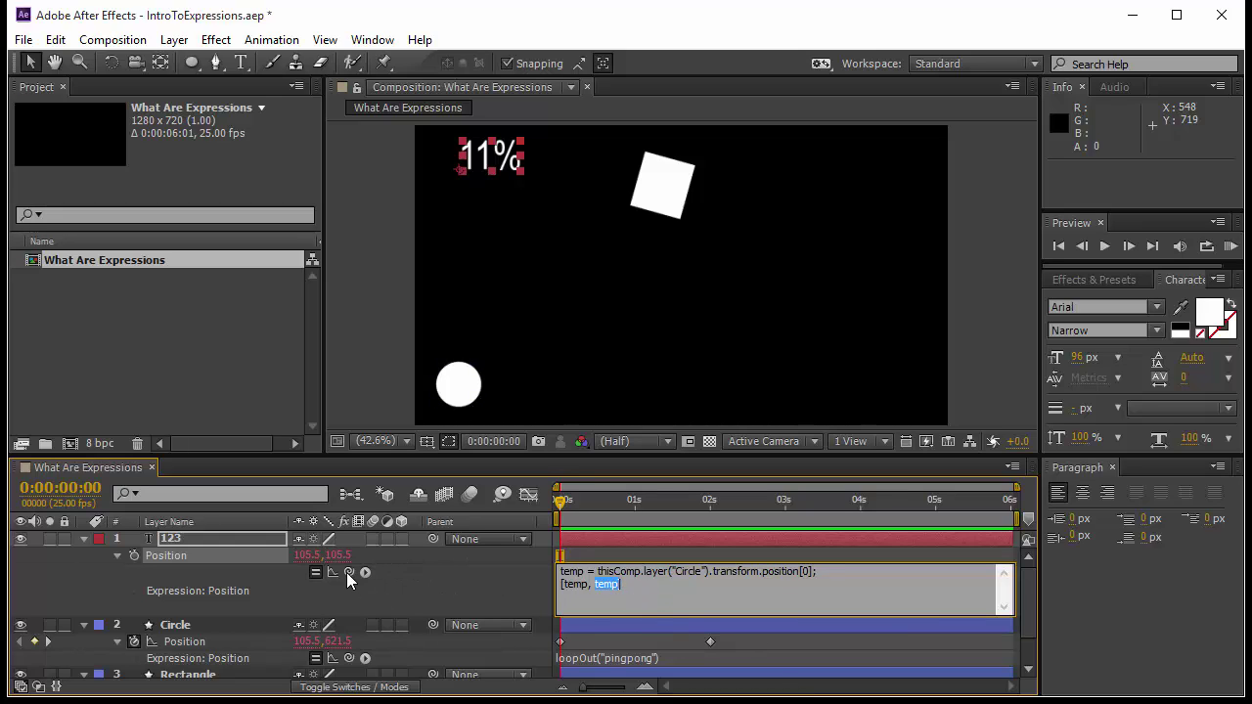
left_click_drag(346, 572, 331, 559)
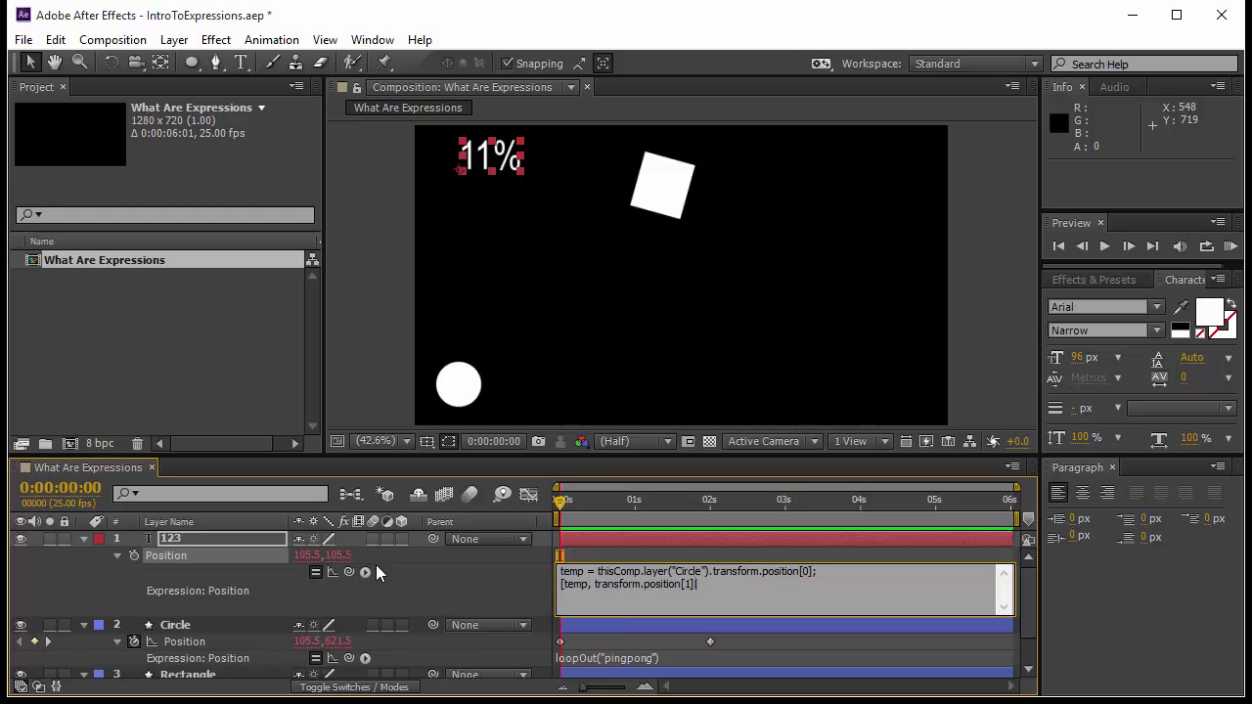
left_click(505, 601)
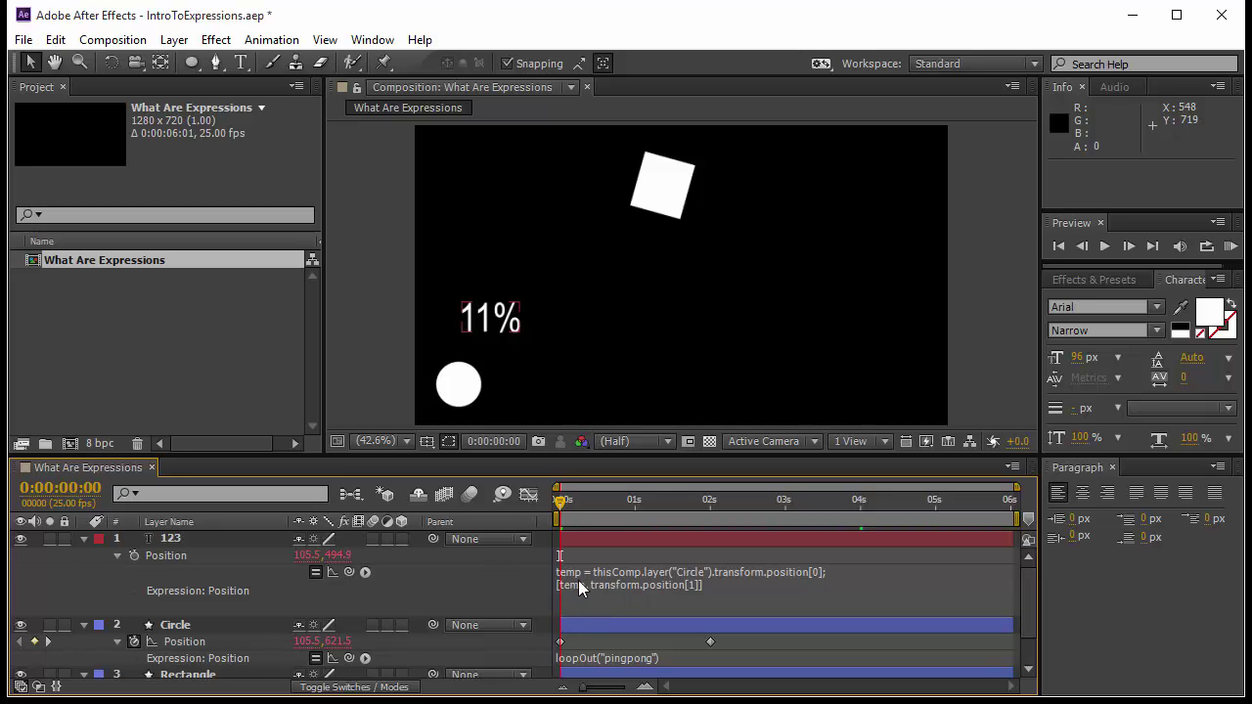
Move the 11% readout just above the circle and preview it riding along.
left_click(236, 649)
left_click(598, 591)
mouse_move(495, 317)
left_mouse_down()
mouse_move(482, 318)
mouse_move(489, 336)
mouse_move(505, 253)
mouse_move(501, 323)
mouse_move(568, 313)
mouse_move(502, 317)
left_mouse_up()
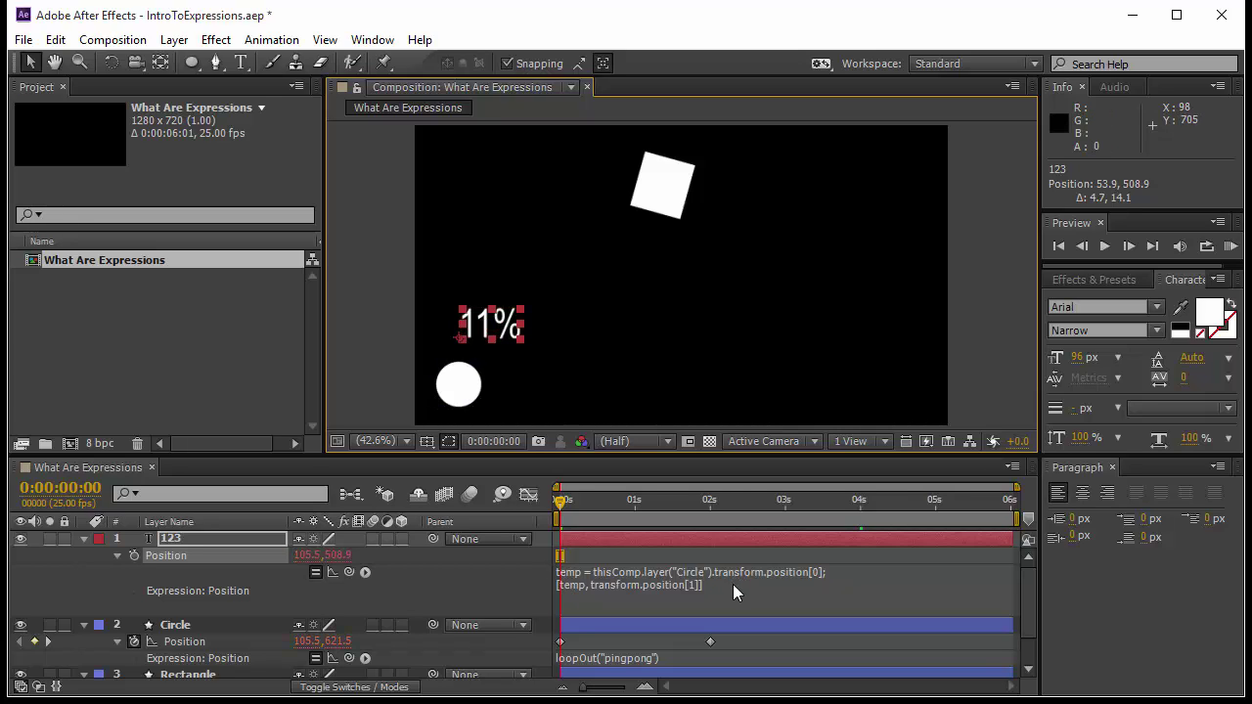
key("y")
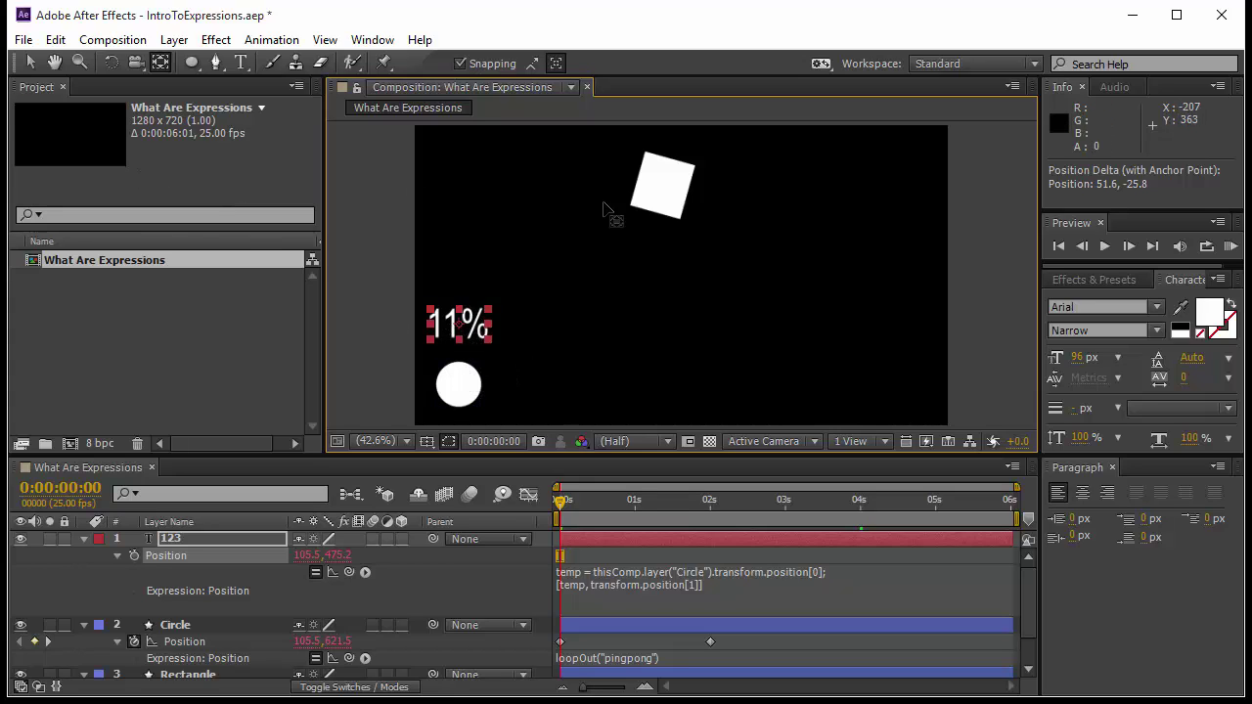
left_click(1231, 247)
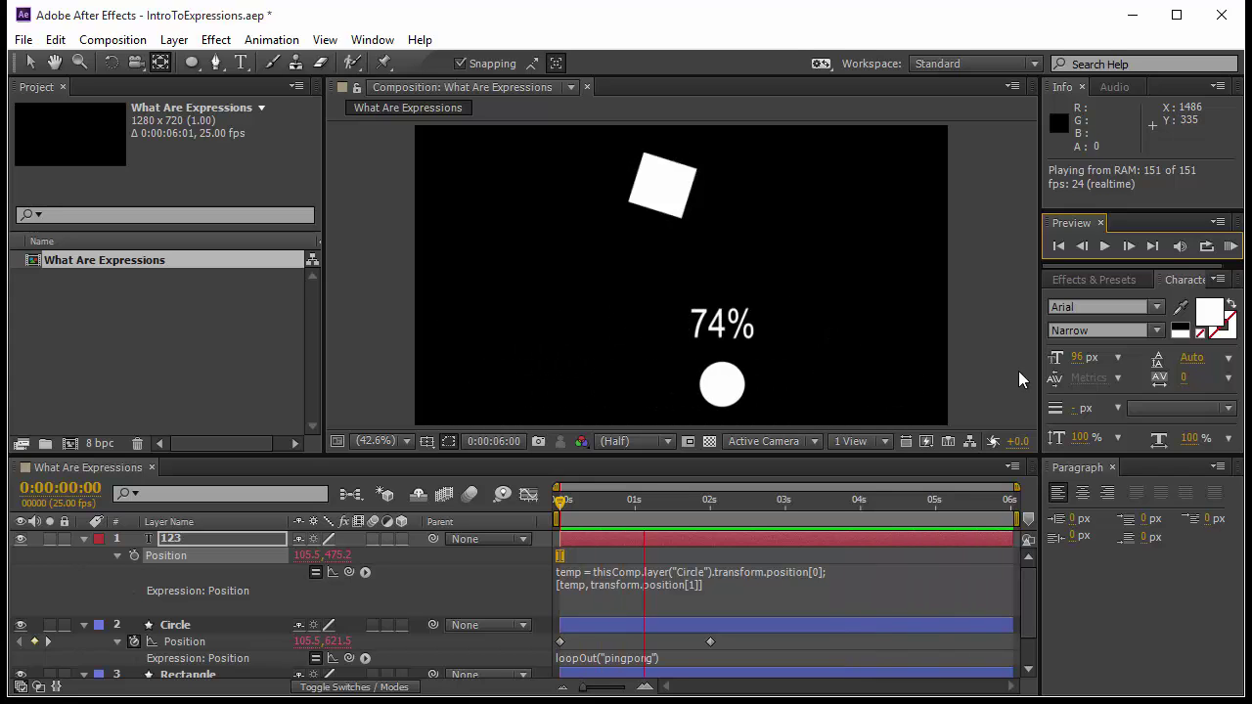
left_click(978, 365)
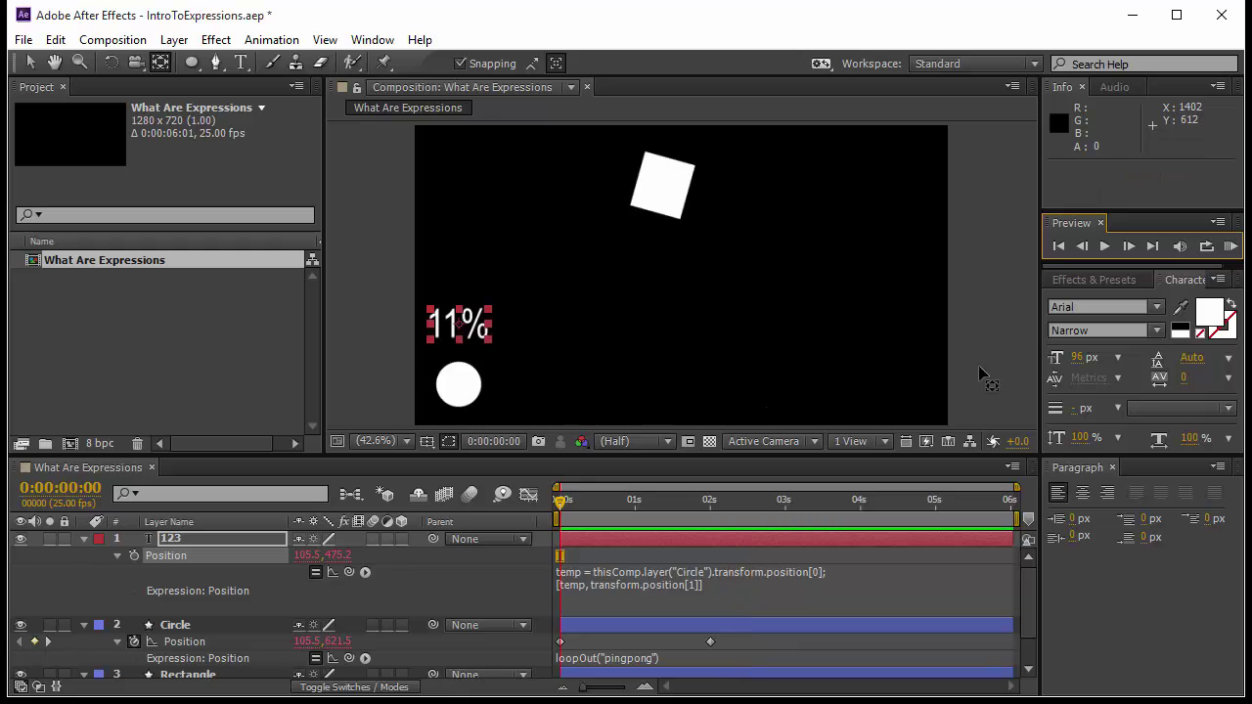
Draw a small white dot, Shape Layer 1, beside the square with the Ellipse Tool.
left_click(191, 61)
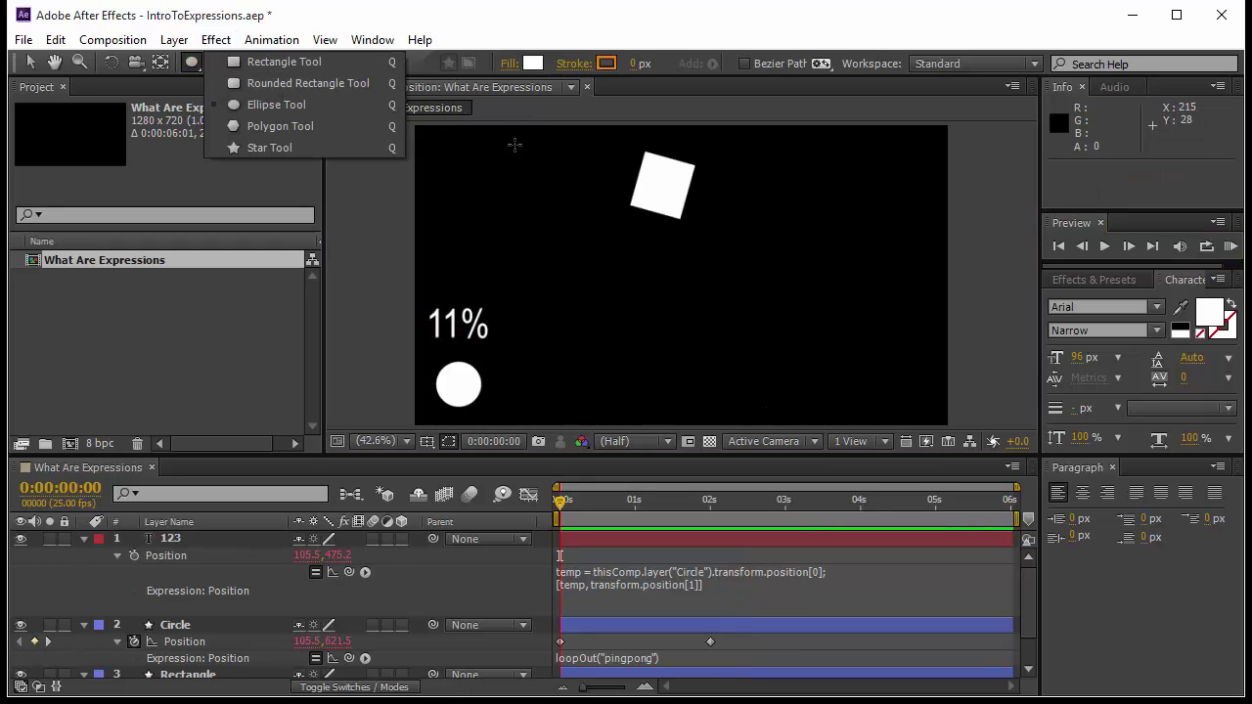
left_click(260, 105)
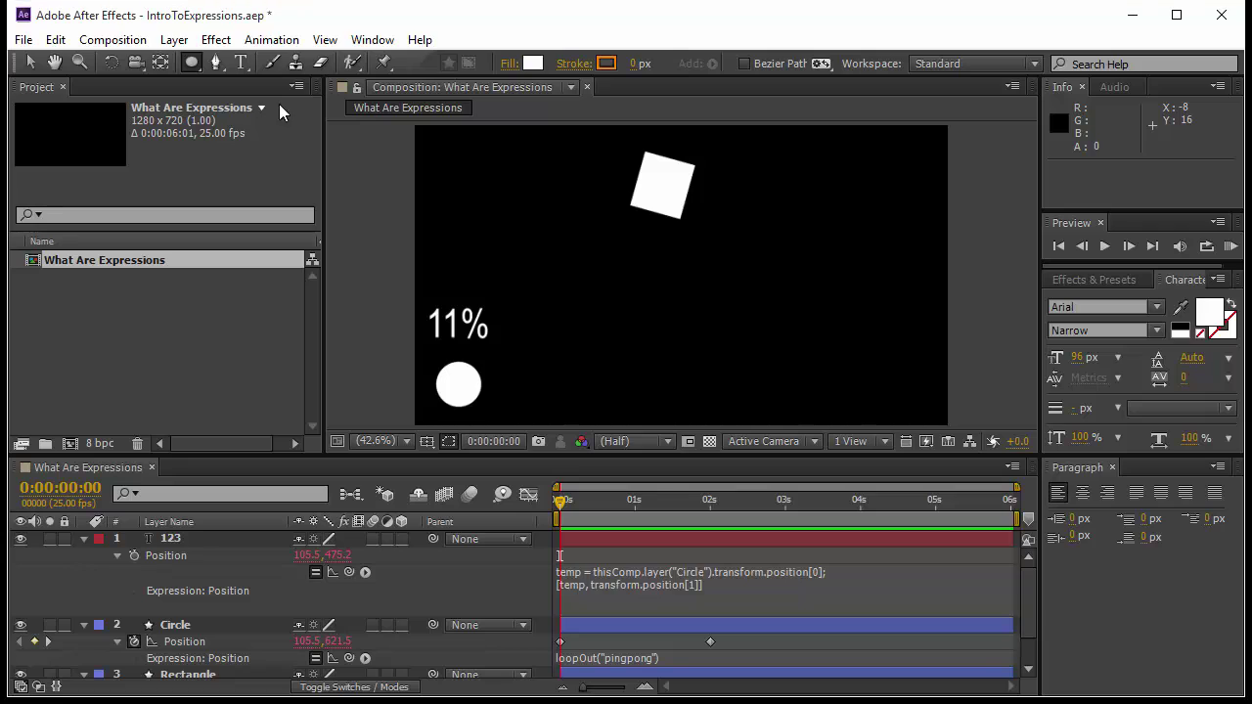
left_click(618, 173)
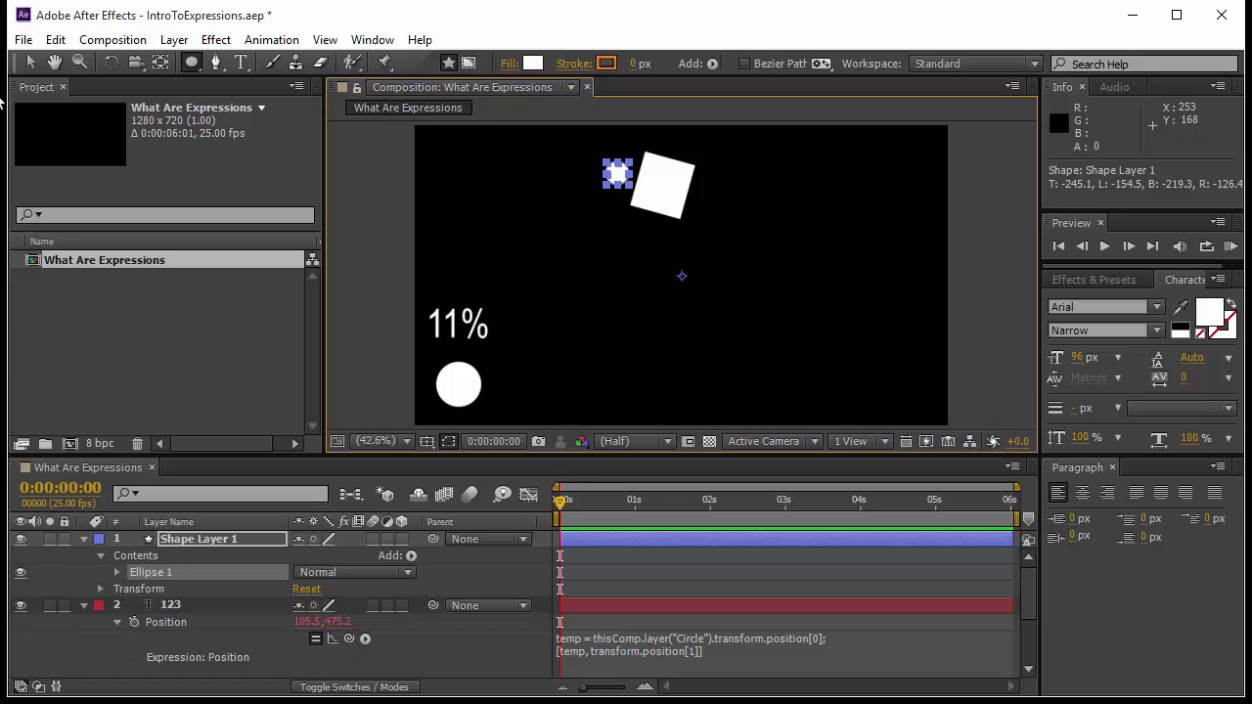
left_click(32, 63)
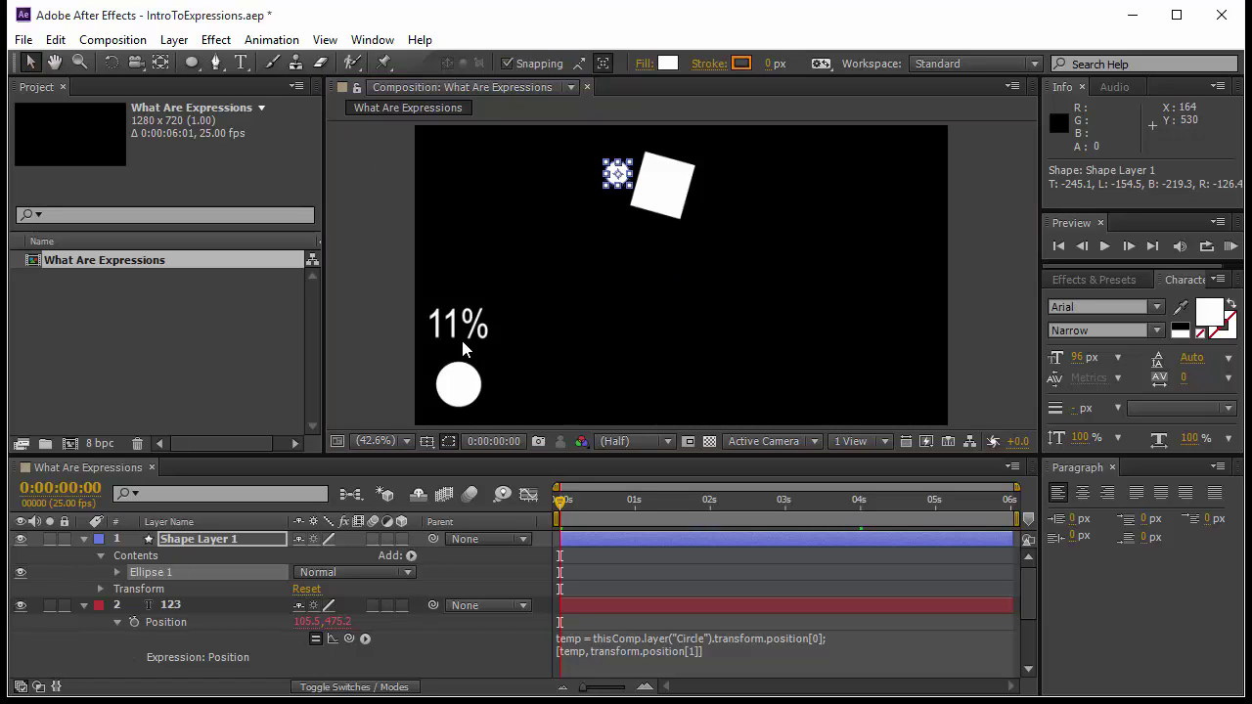
left_click(389, 324)
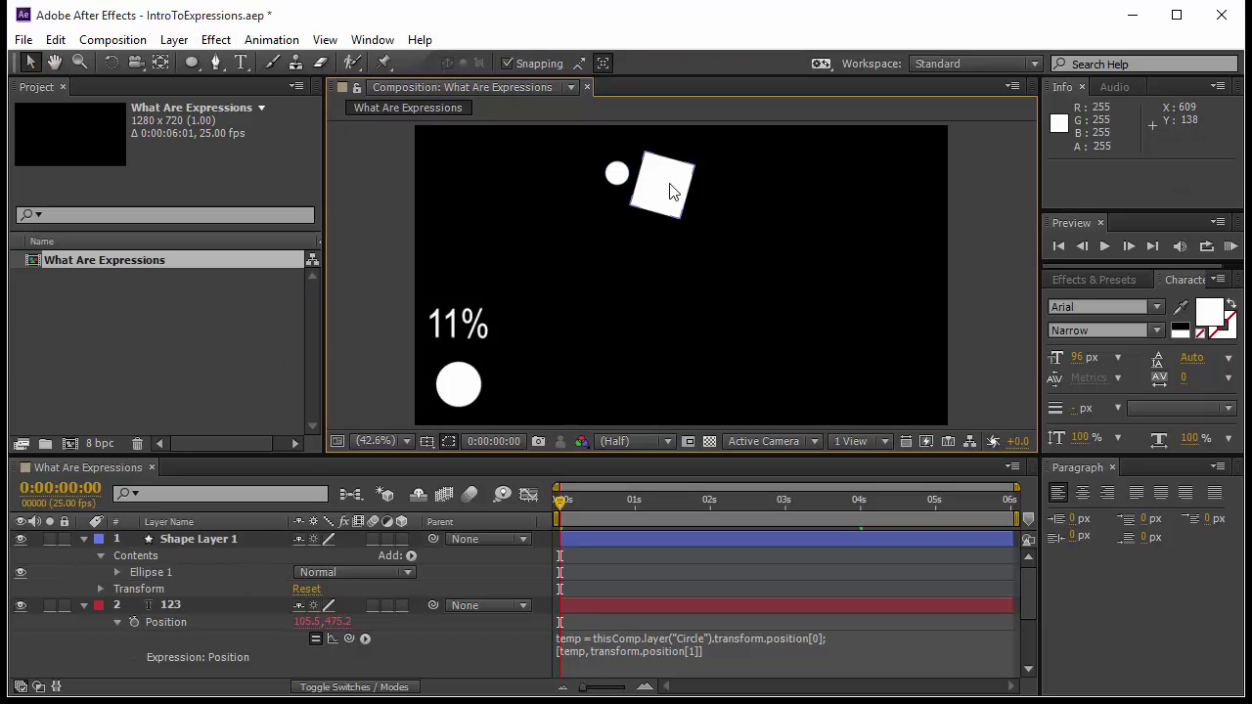
Parent the dot to the Rectangle layer, preview it orbiting, and collapse all layers.
left_click(523, 540)
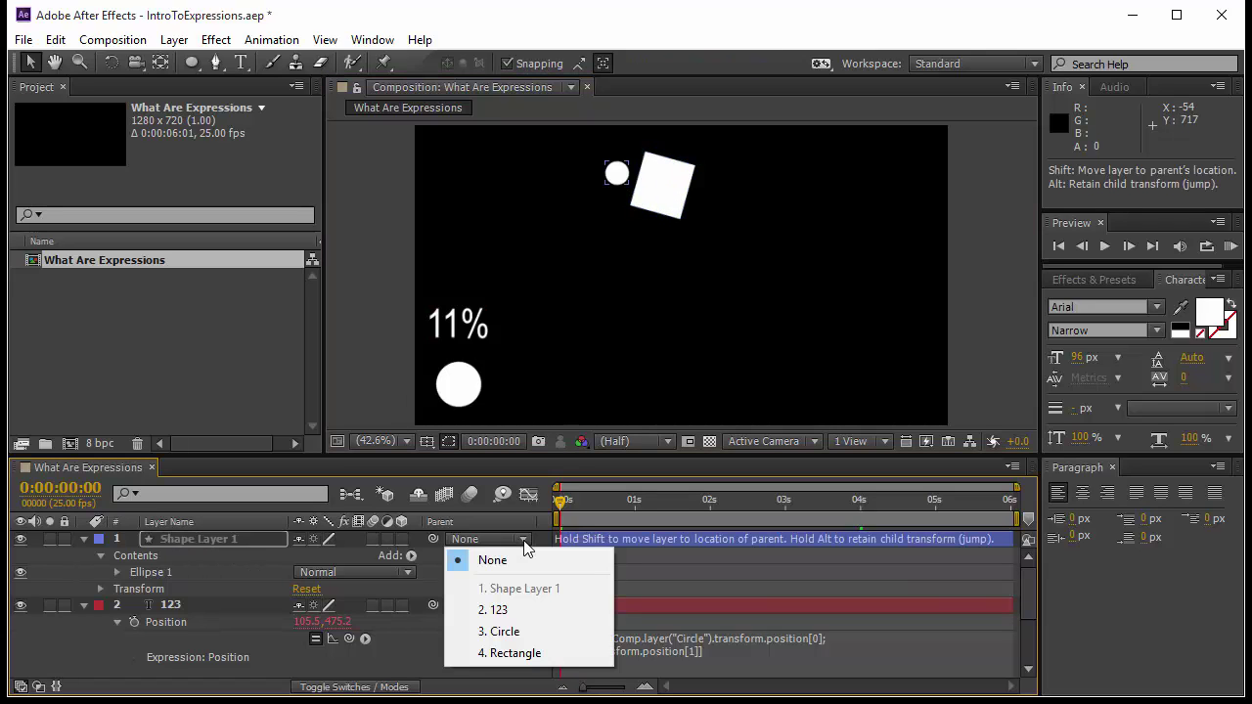
left_click(540, 655)
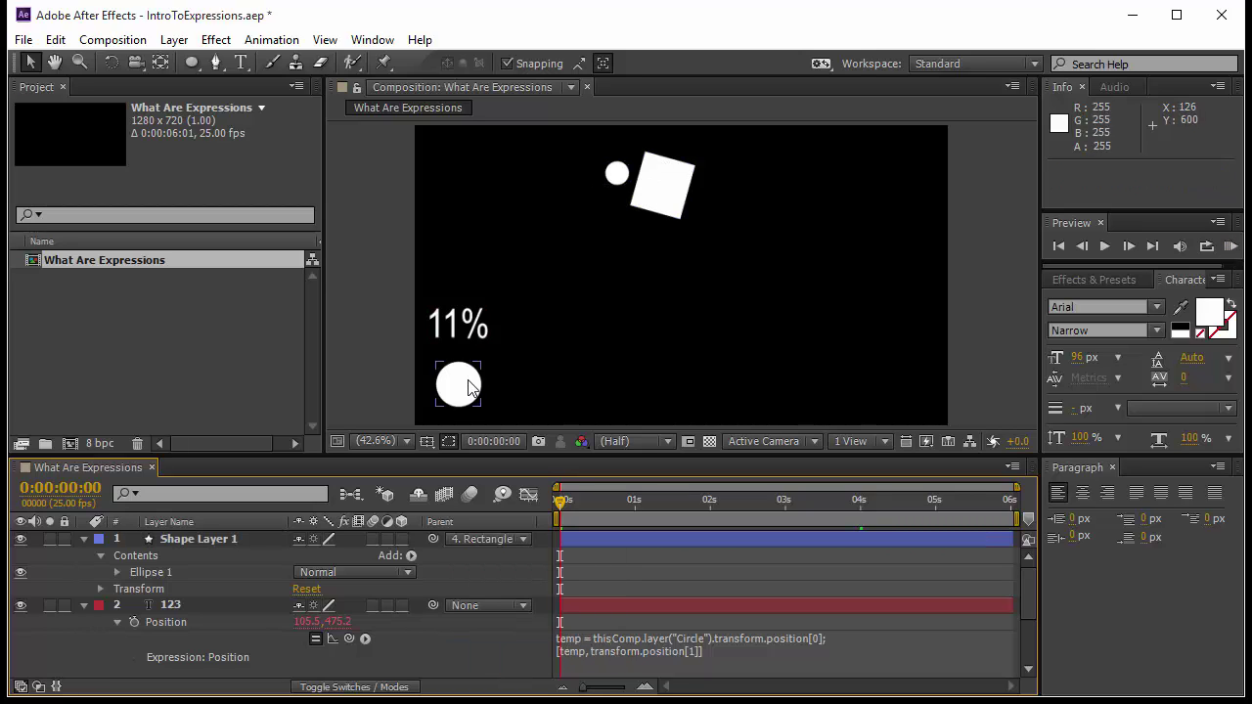
left_click(1231, 246)
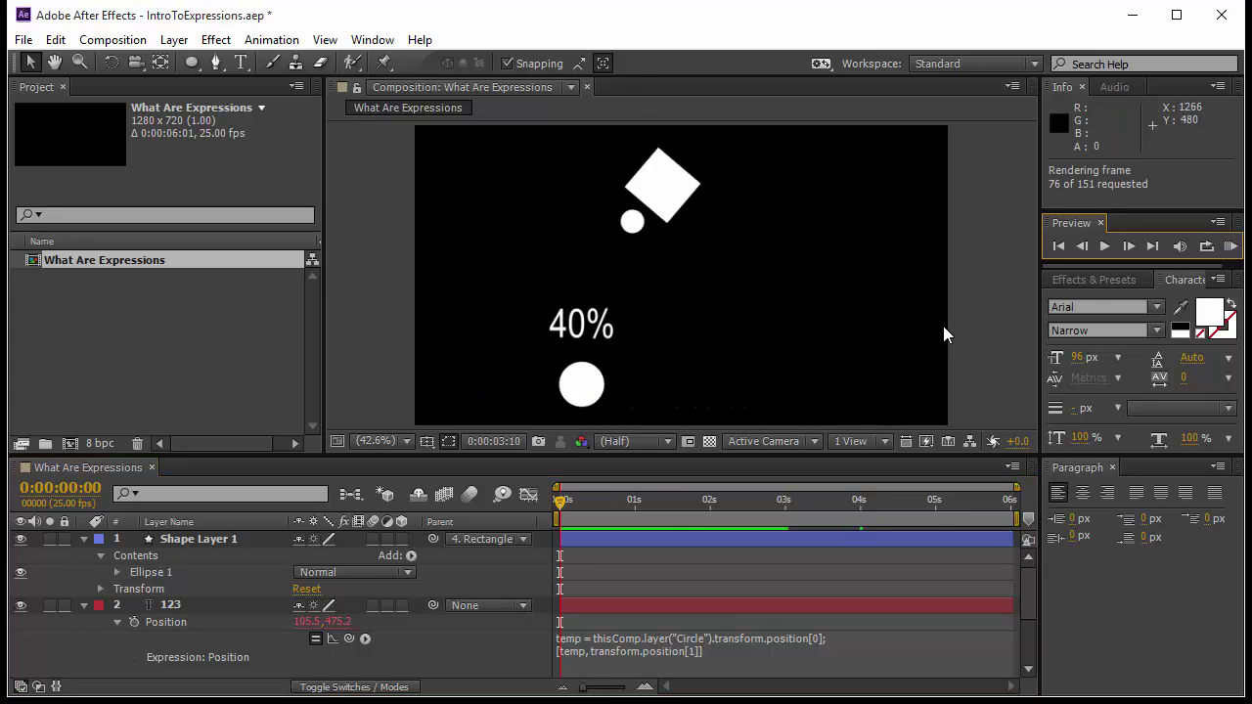
left_click(237, 540)
key("ctrl+a")
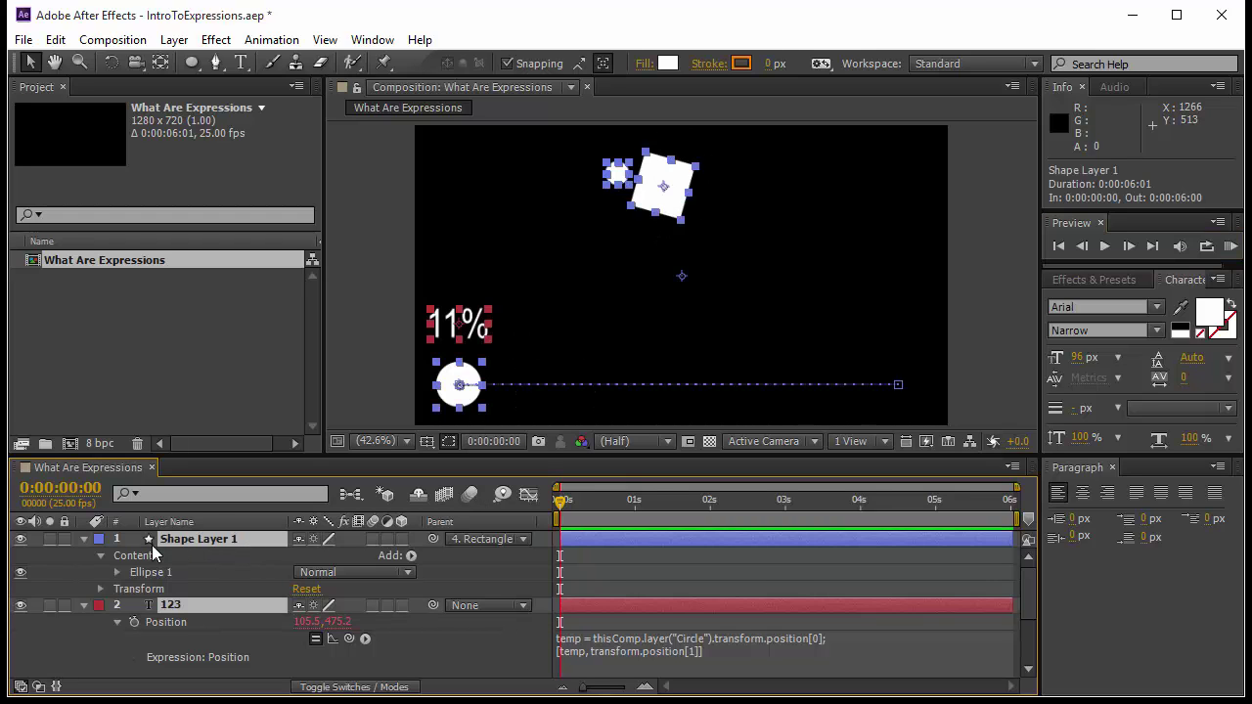
key("ctrl+grave")
left_click_drag(181, 637, 230, 543)
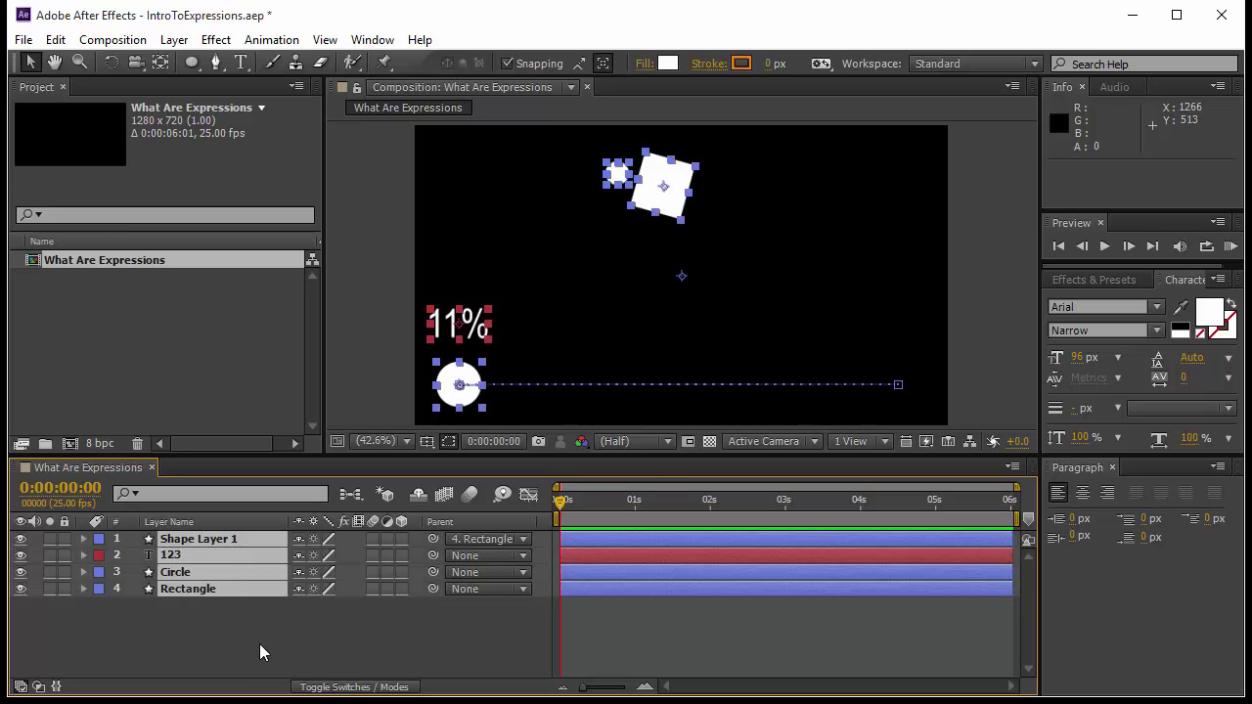
Move the Circle's second Position keyframe to 4 s and preview the slower motion.
key("u")
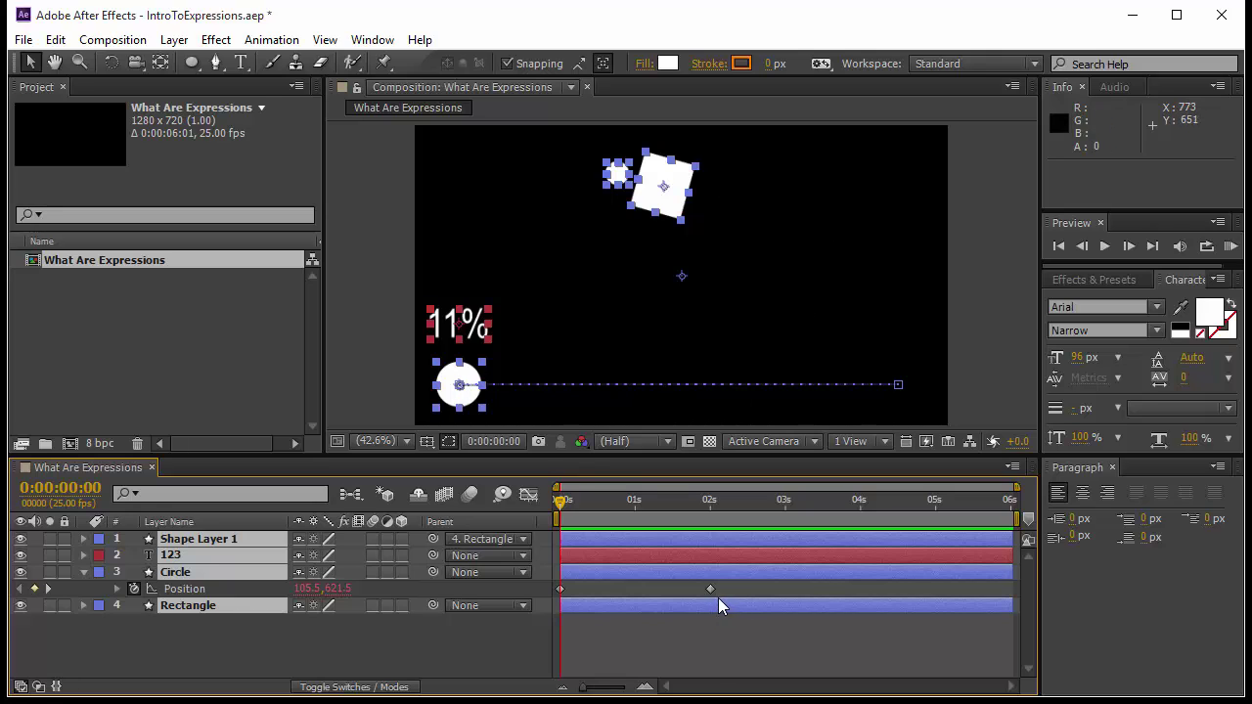
left_click_drag(712, 587, 870, 590)
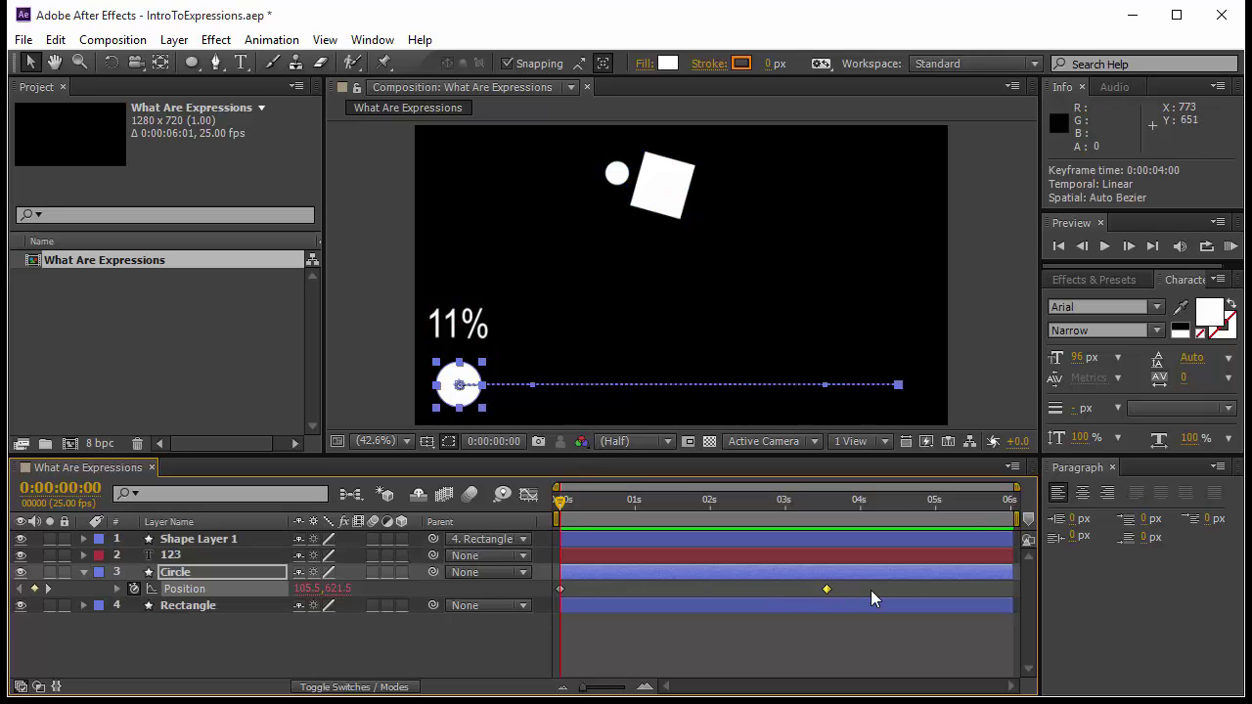
left_click(1231, 246)
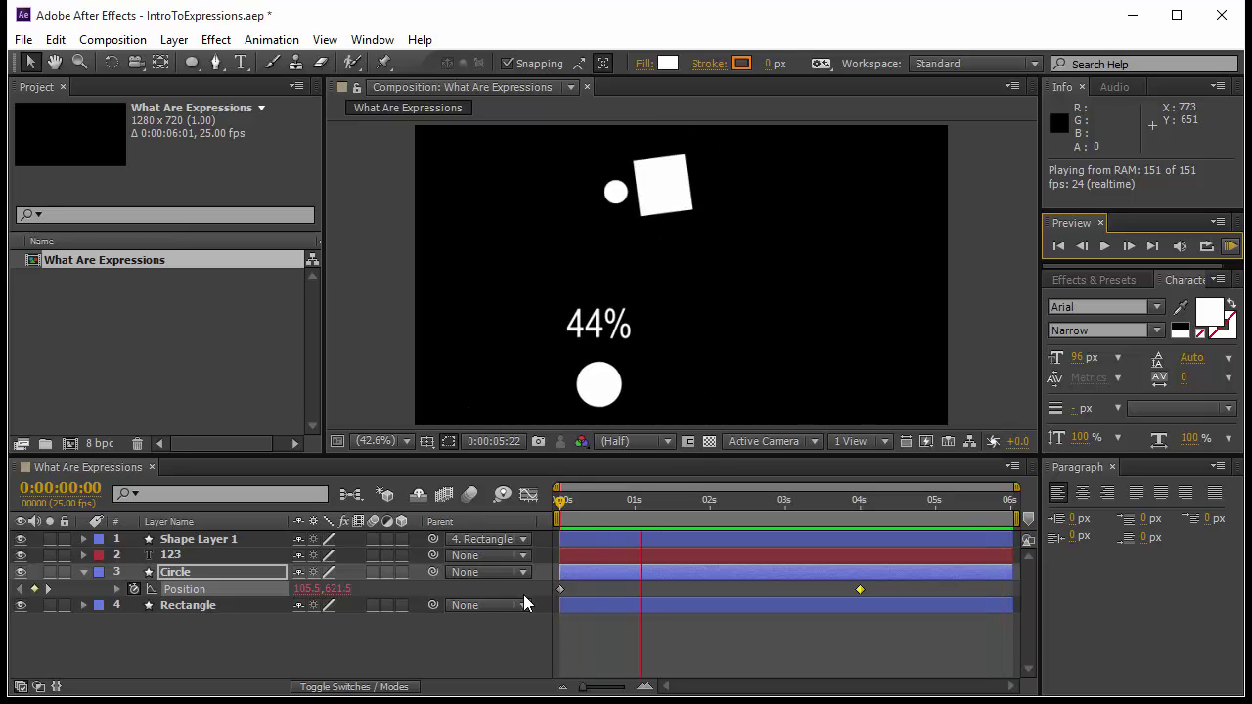
left_click(859, 589)
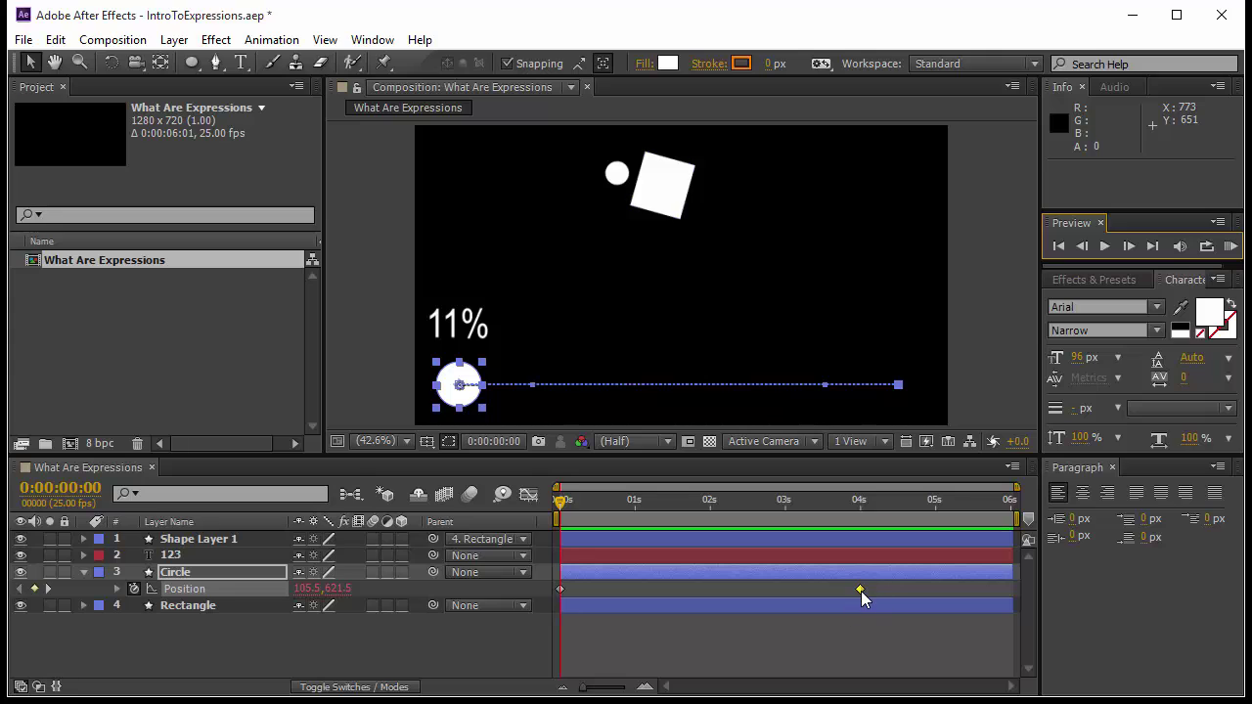
Move that keyframe back to 1 s and preview the faster crossing.
left_click_drag(861, 591, 736, 590)
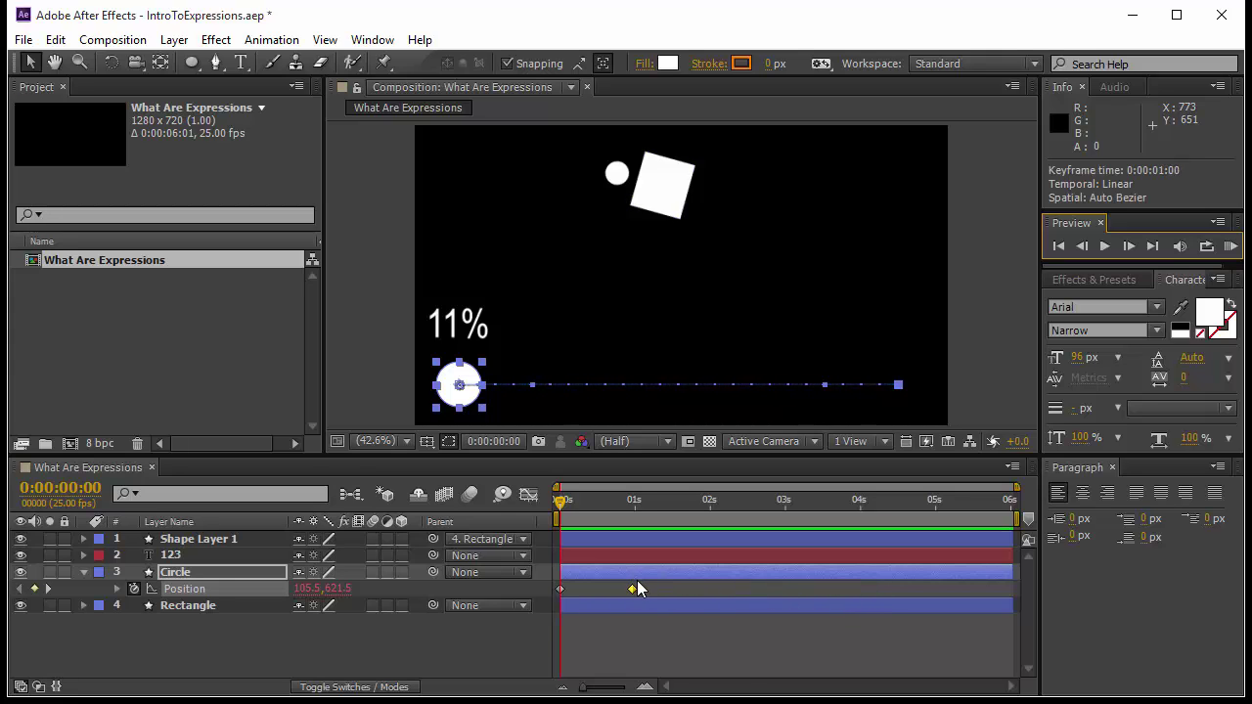
left_click(1231, 247)
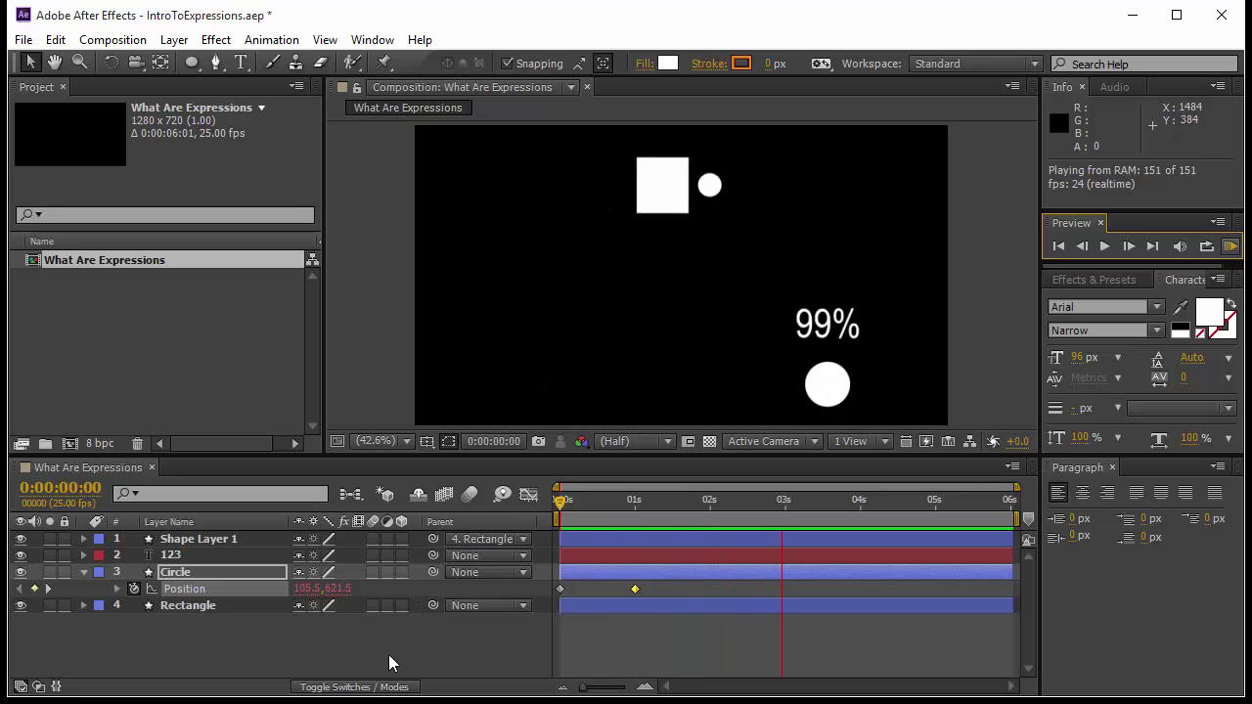
key("space")
left_click(238, 608)
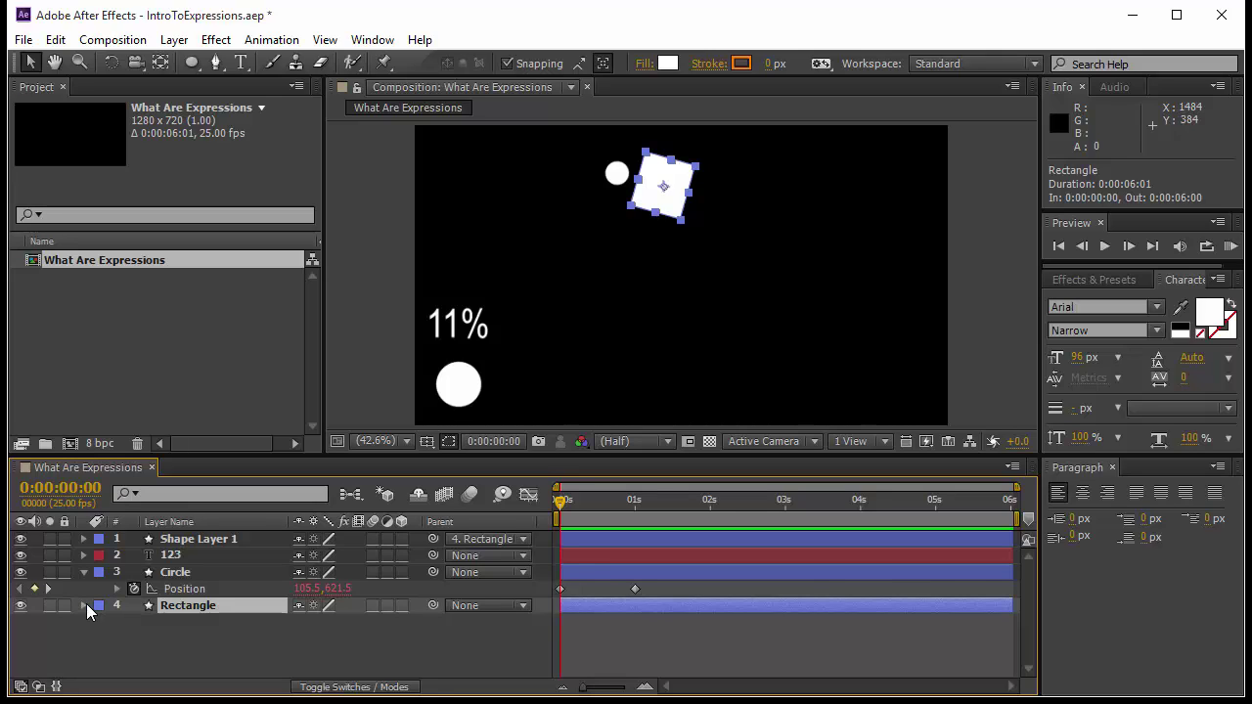
Divide the Rectangle's Rotation expression by 5 so the square starts at 21.1°, then preview.
key("e")
key("e")
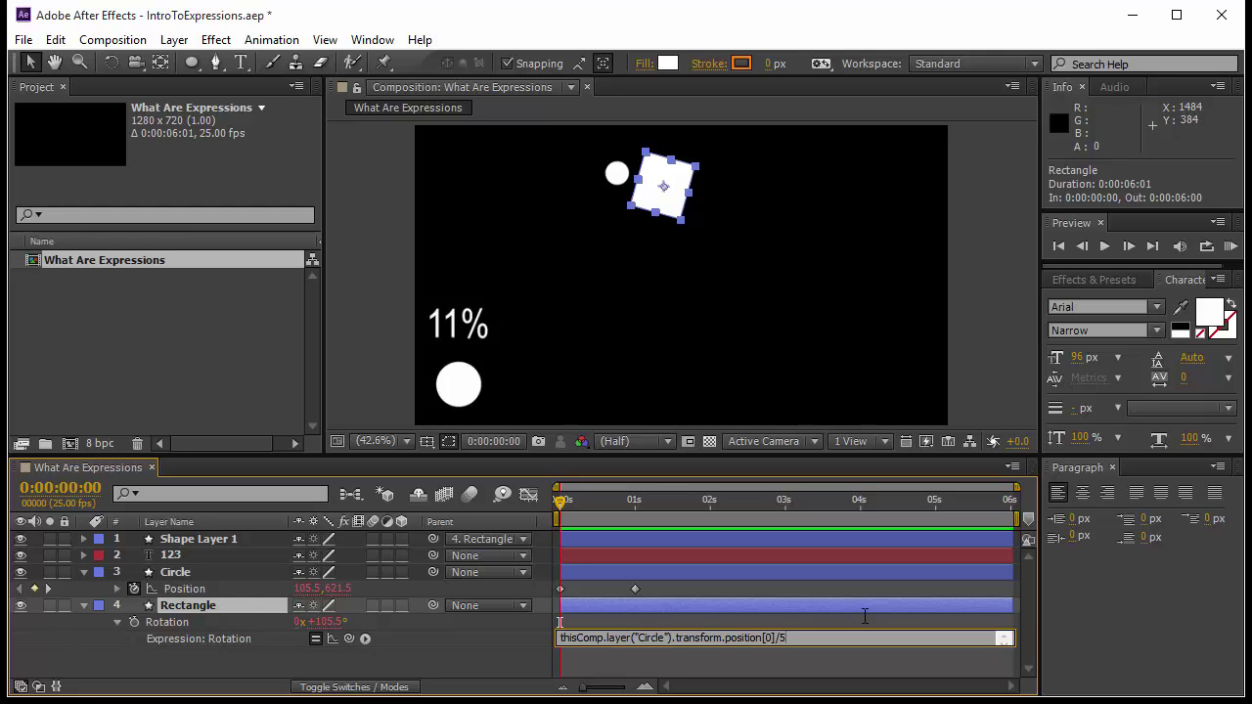
left_click(486, 671)
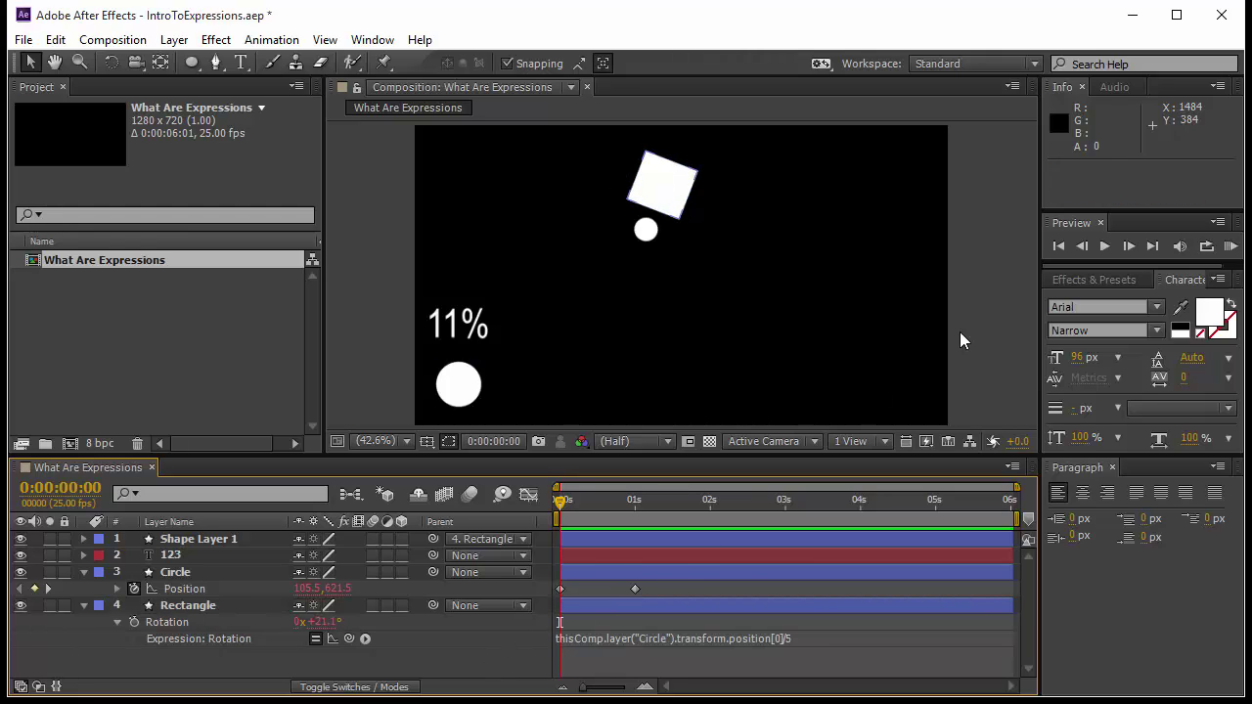
left_click(1231, 247)
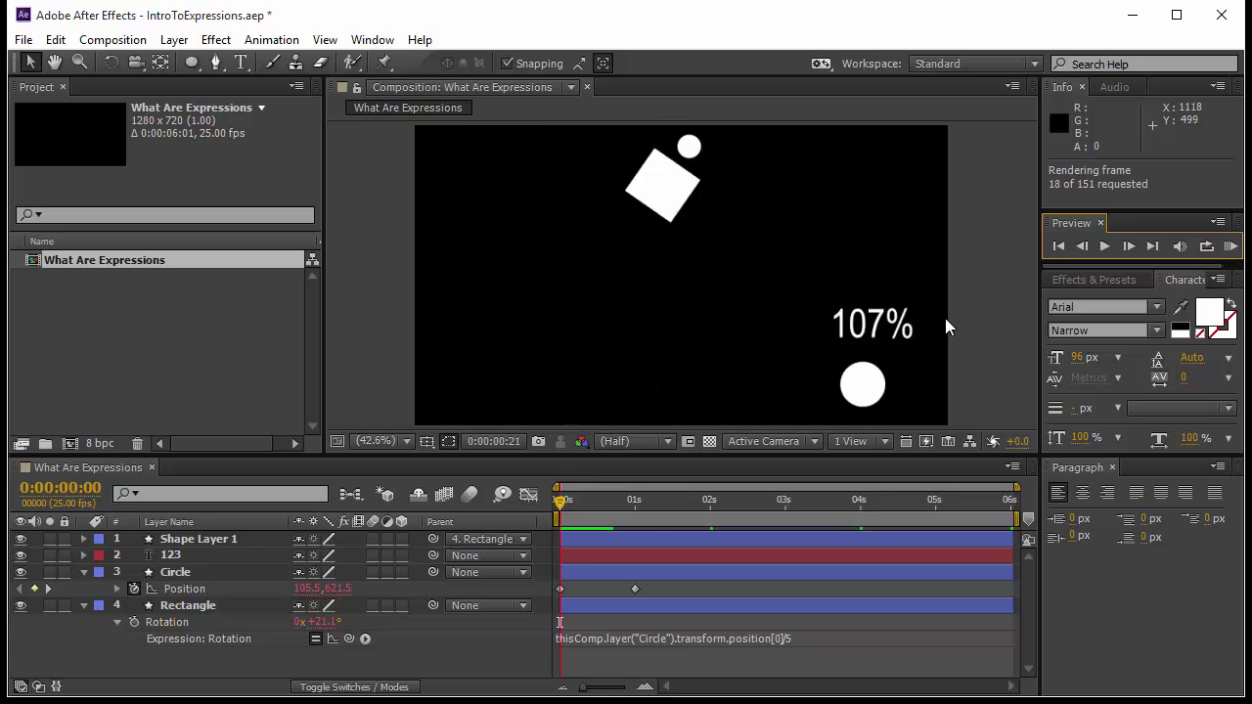